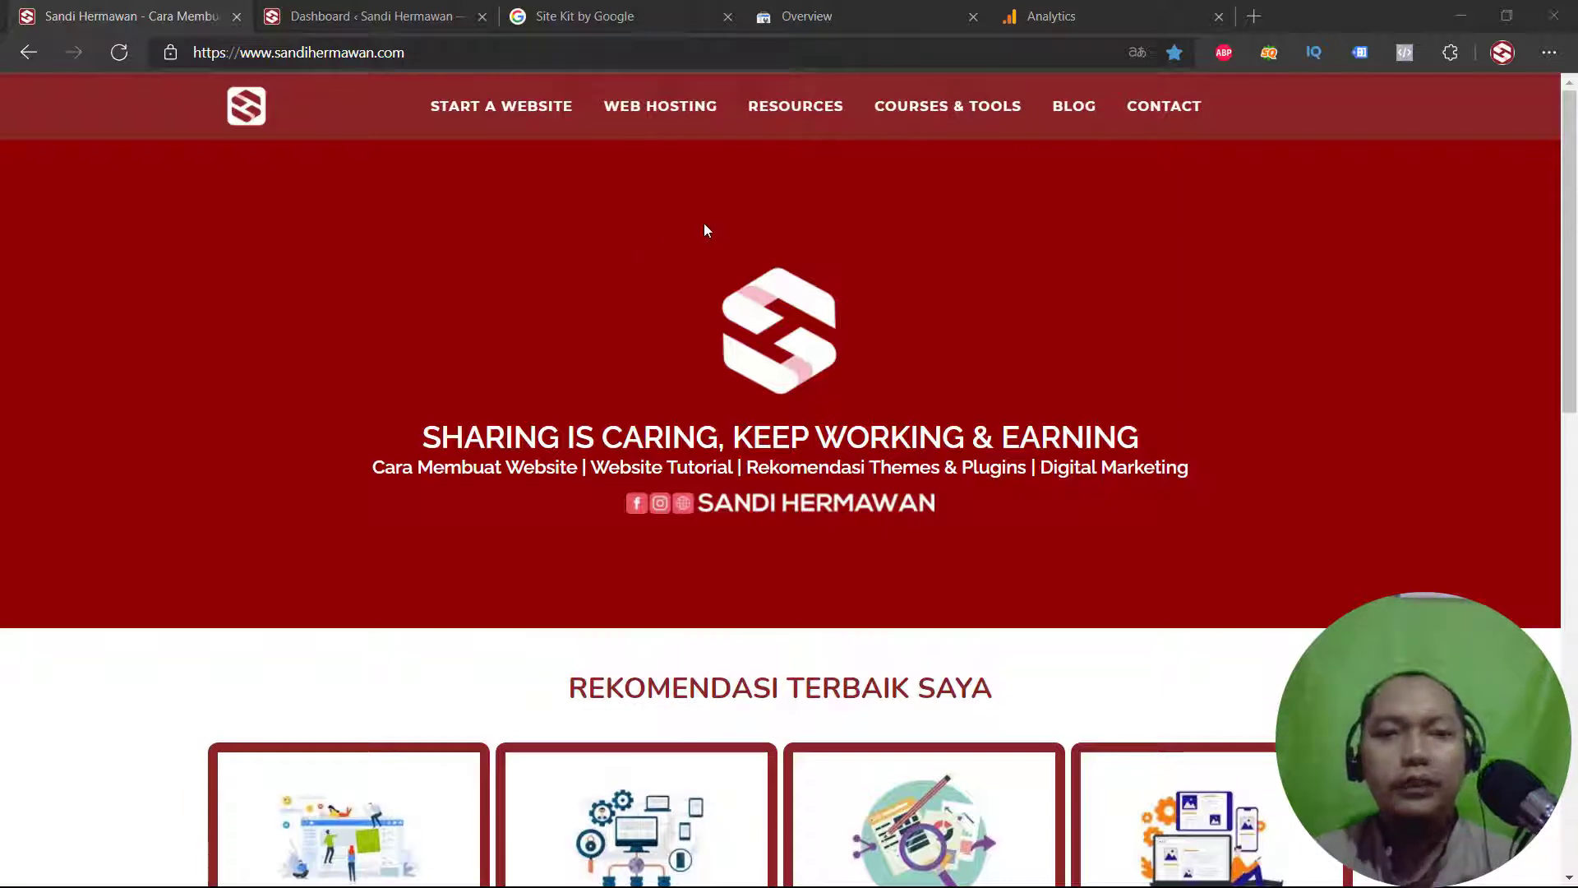
Switch to the tutorial mind map to view topic 4 on Google Analytics with the Site Kit plugin, and return to the browser
key("alt+Tab")
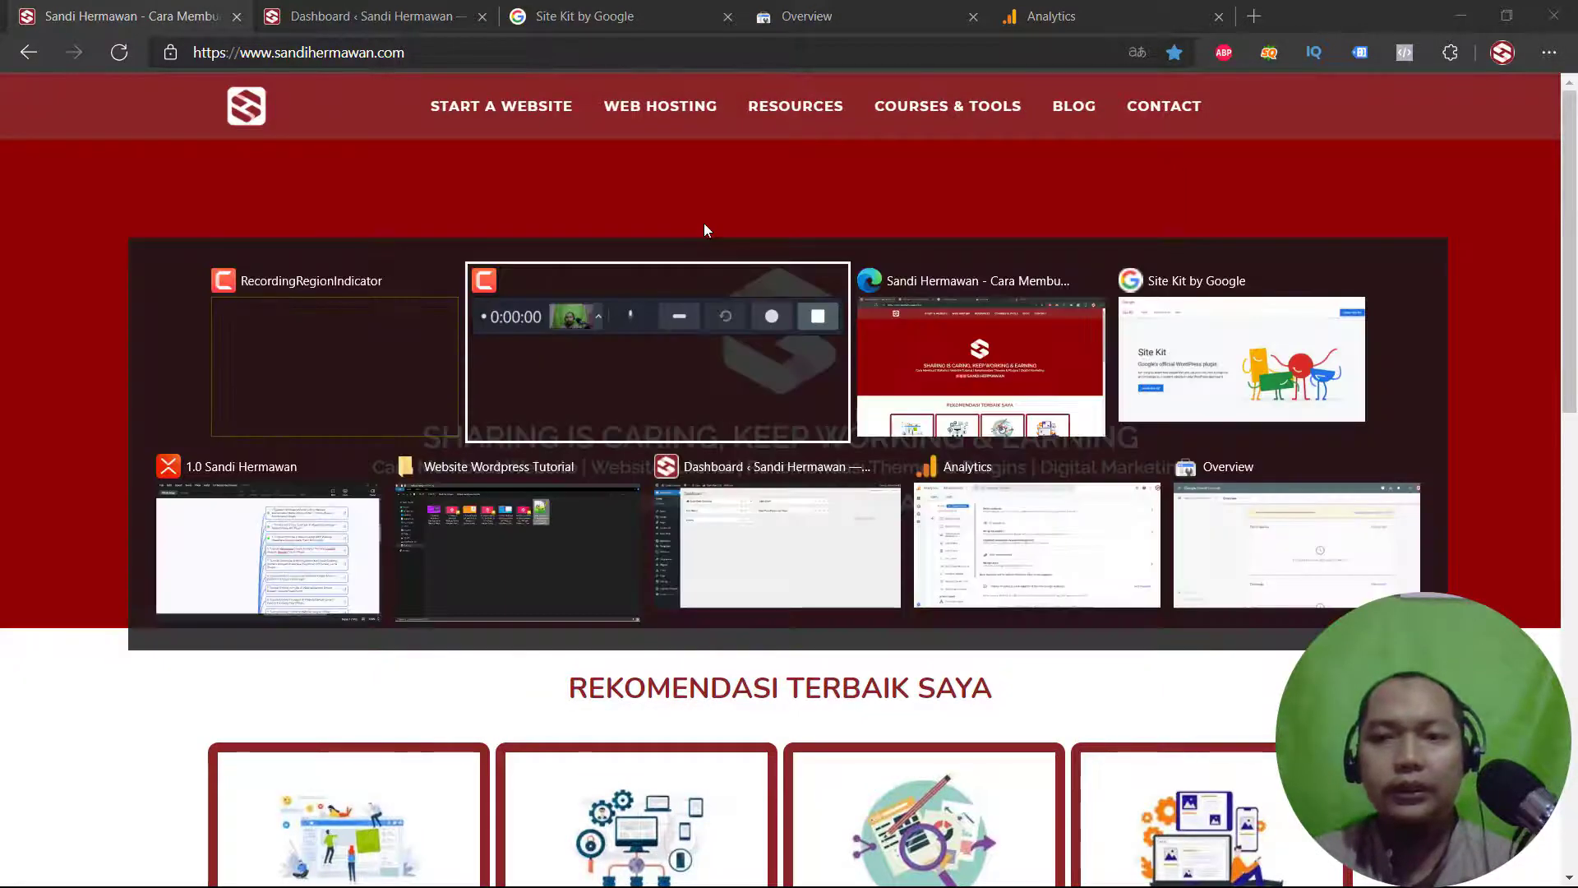
key("alt+Tab")
key("alt+Tab")
key("alt+Tab")
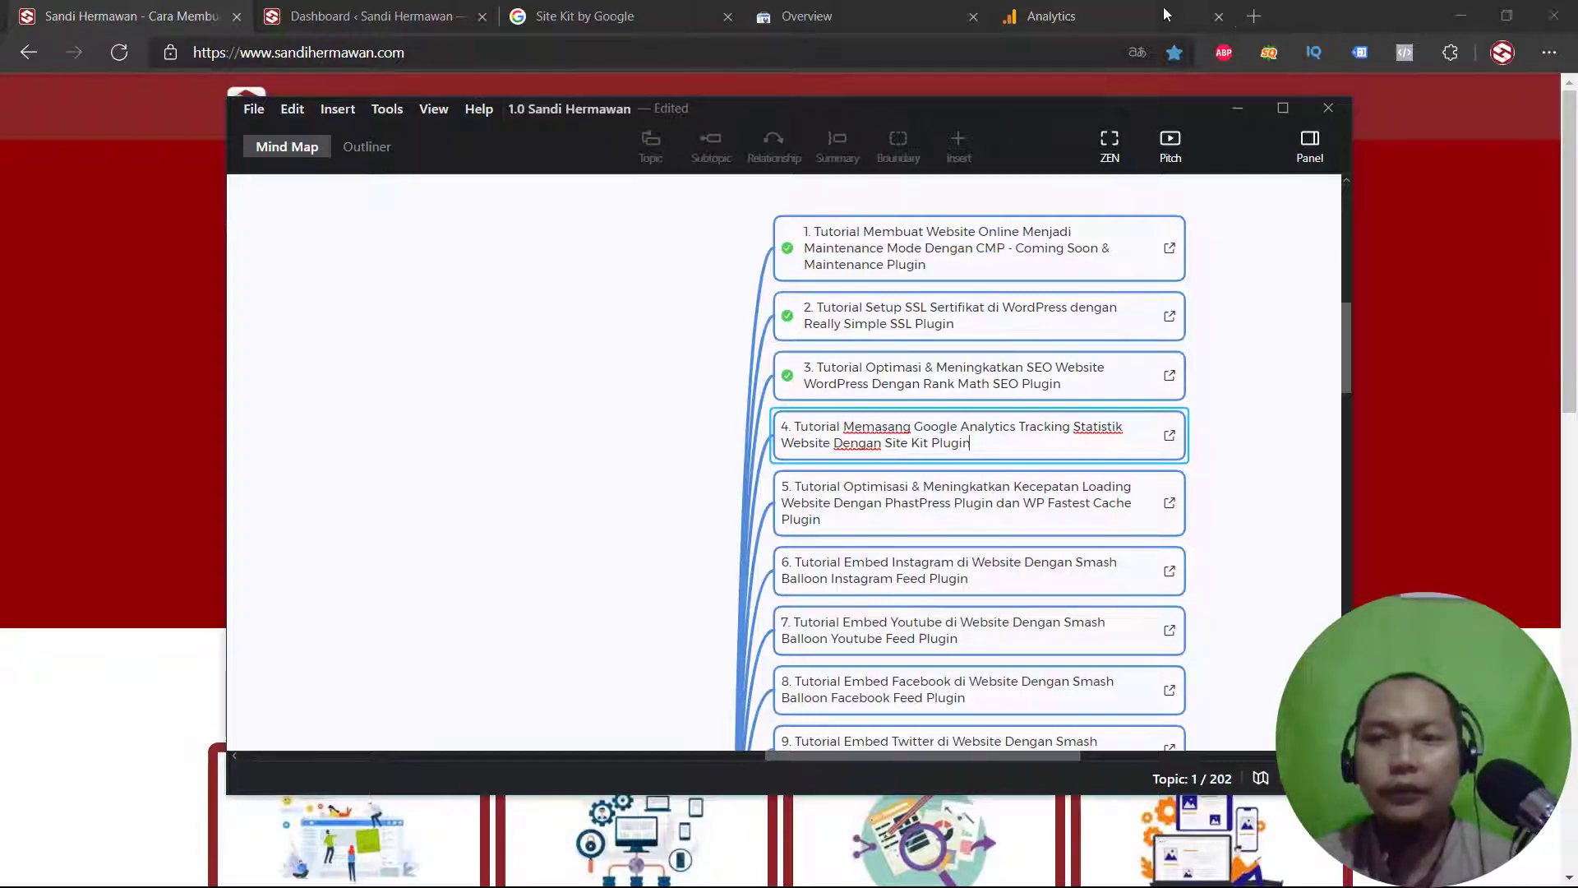
left_click(1241, 114)
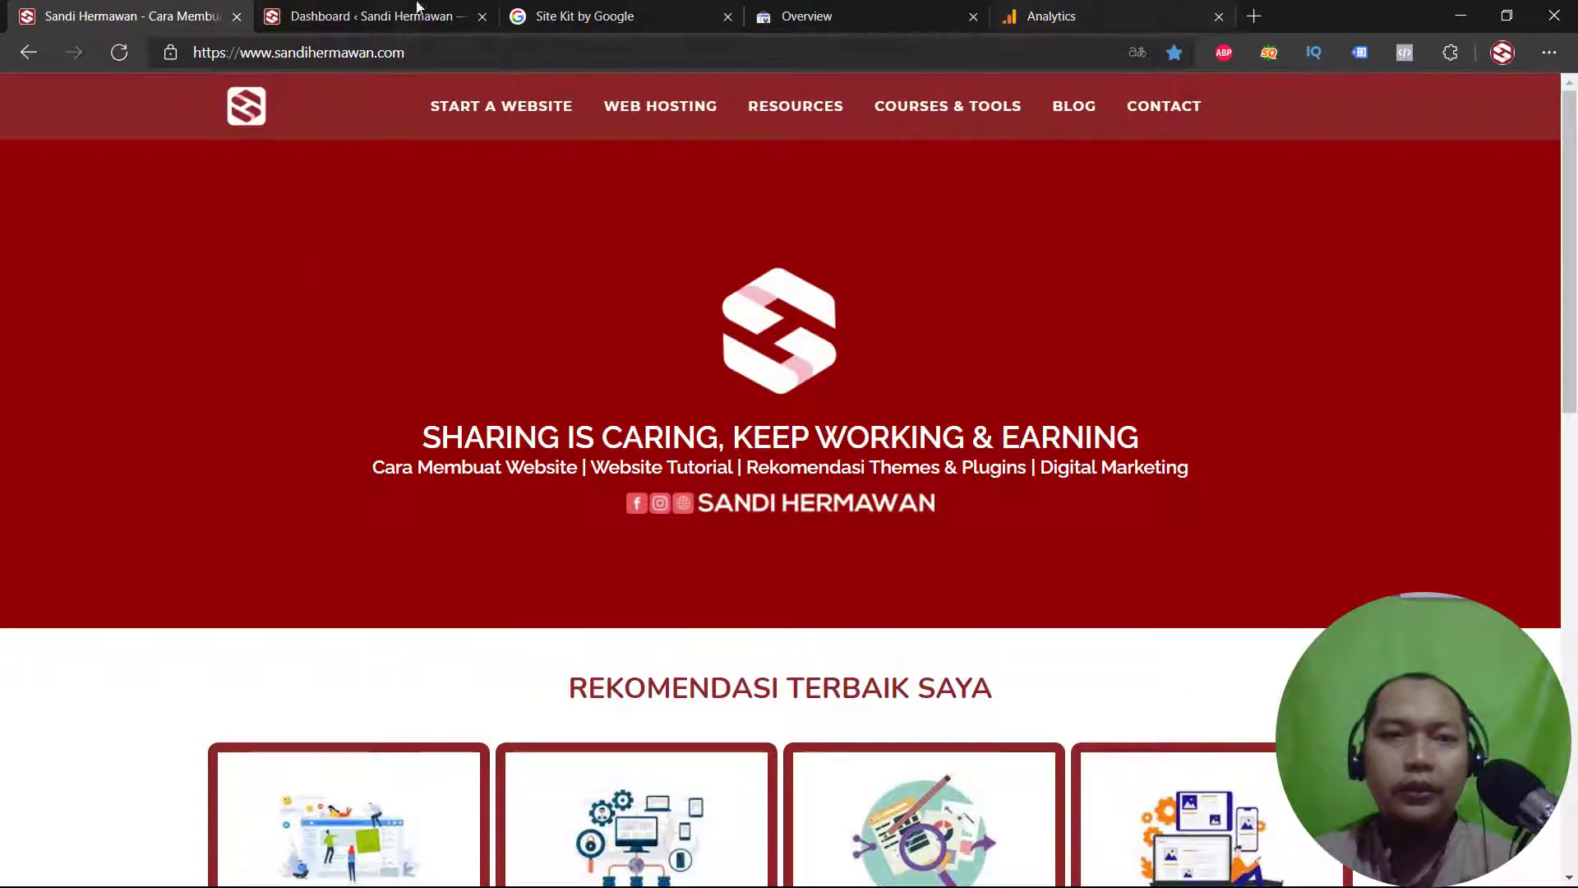
Examine the Site Kit by Google website, including the included Google services, target users and setup benefits
left_click(636, 10)
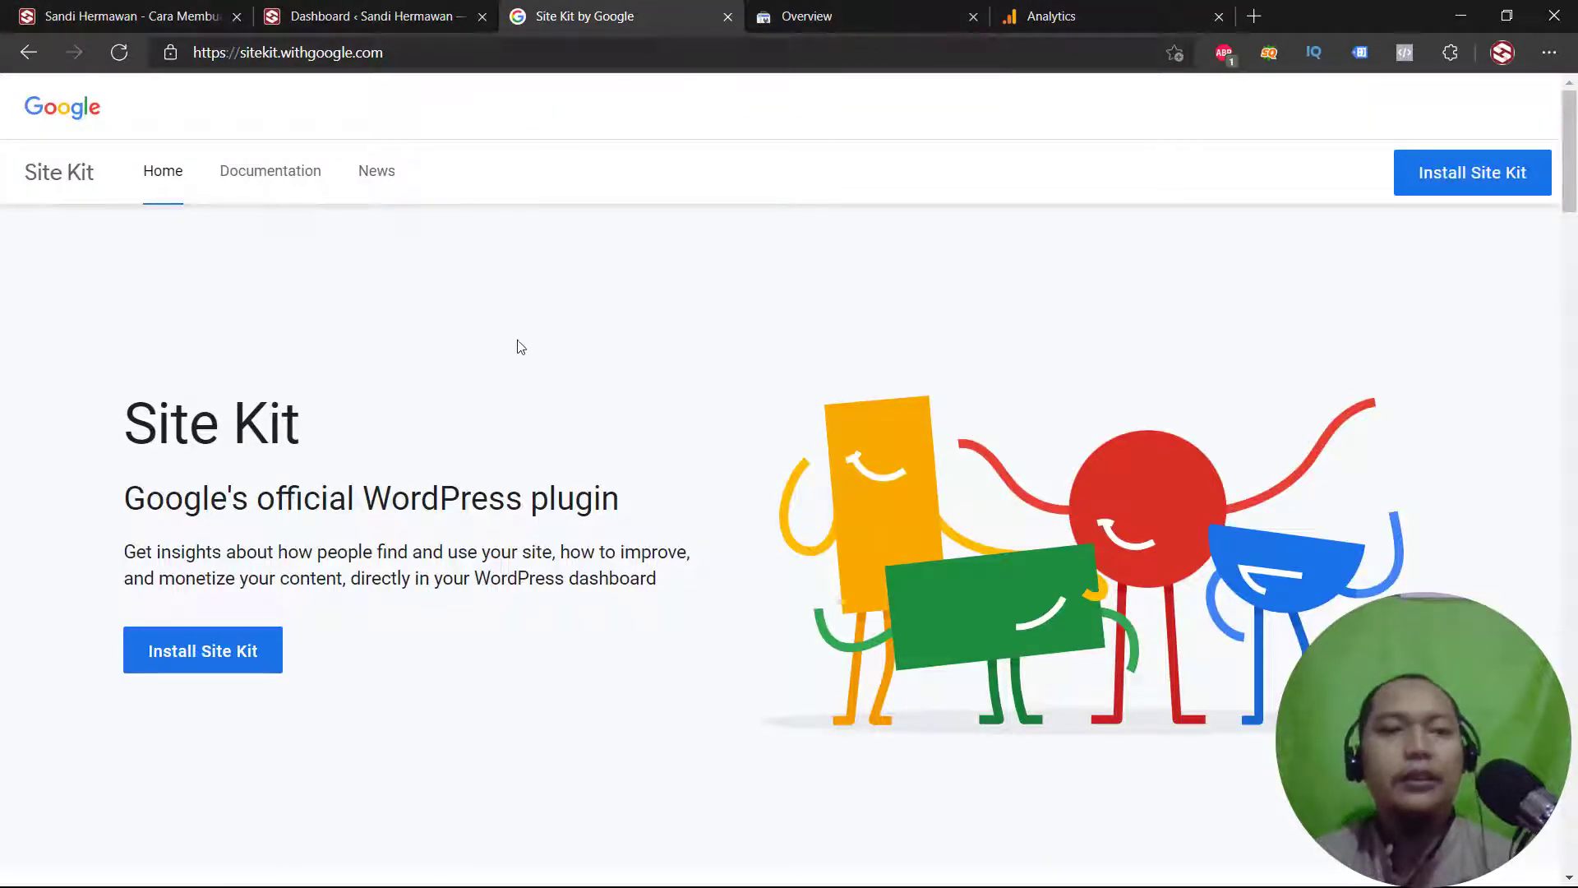
scroll(522, 350, "down", 4)
scroll(531, 355, "up", 3)
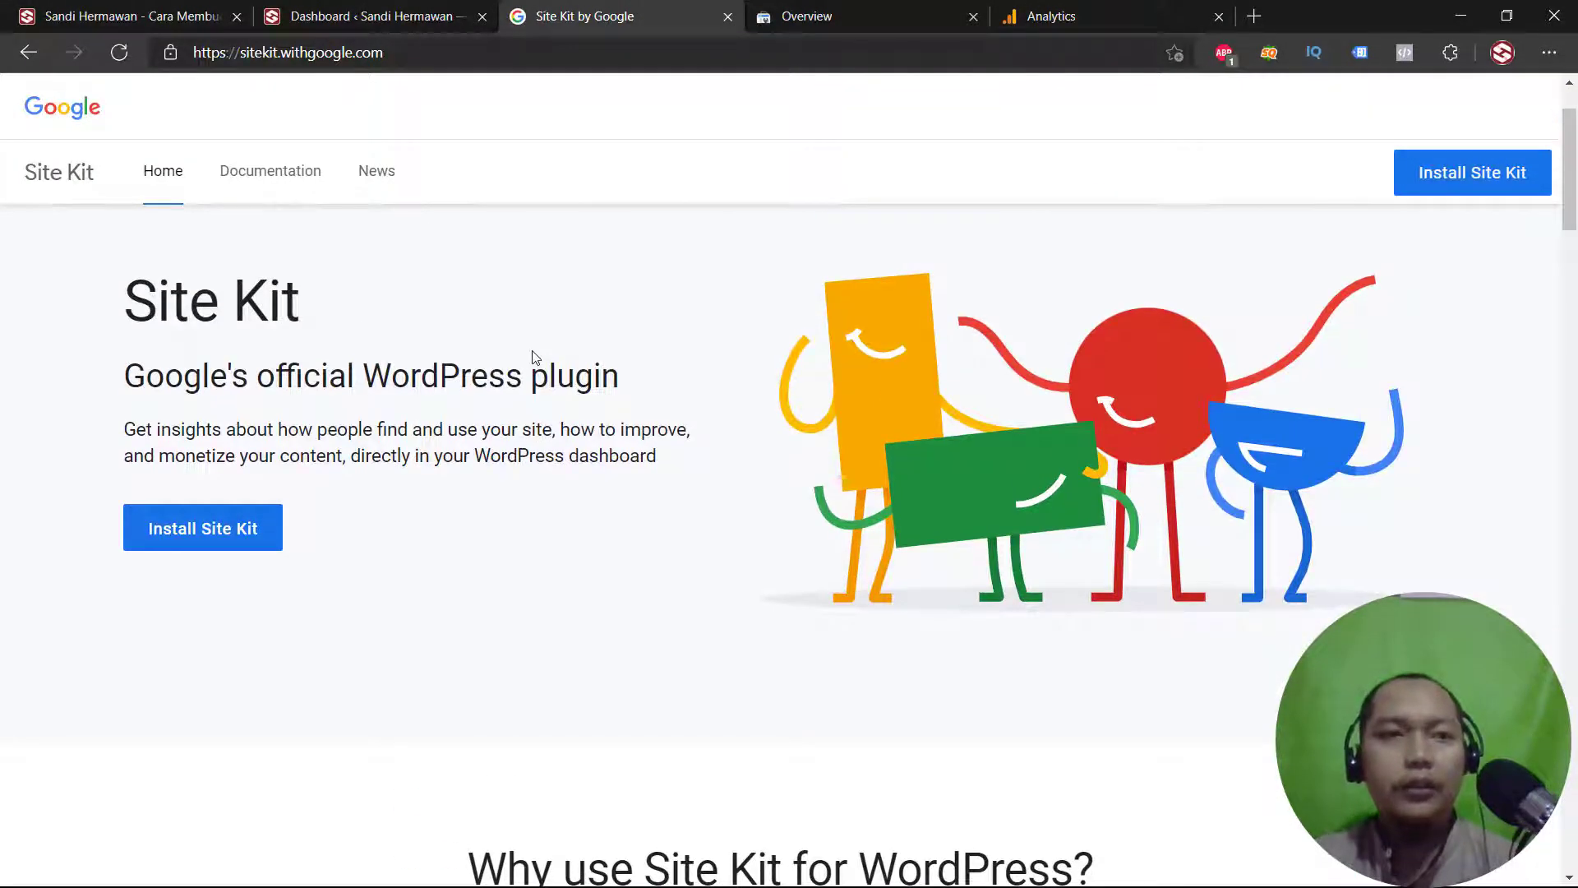
scroll(534, 355, "down", 10)
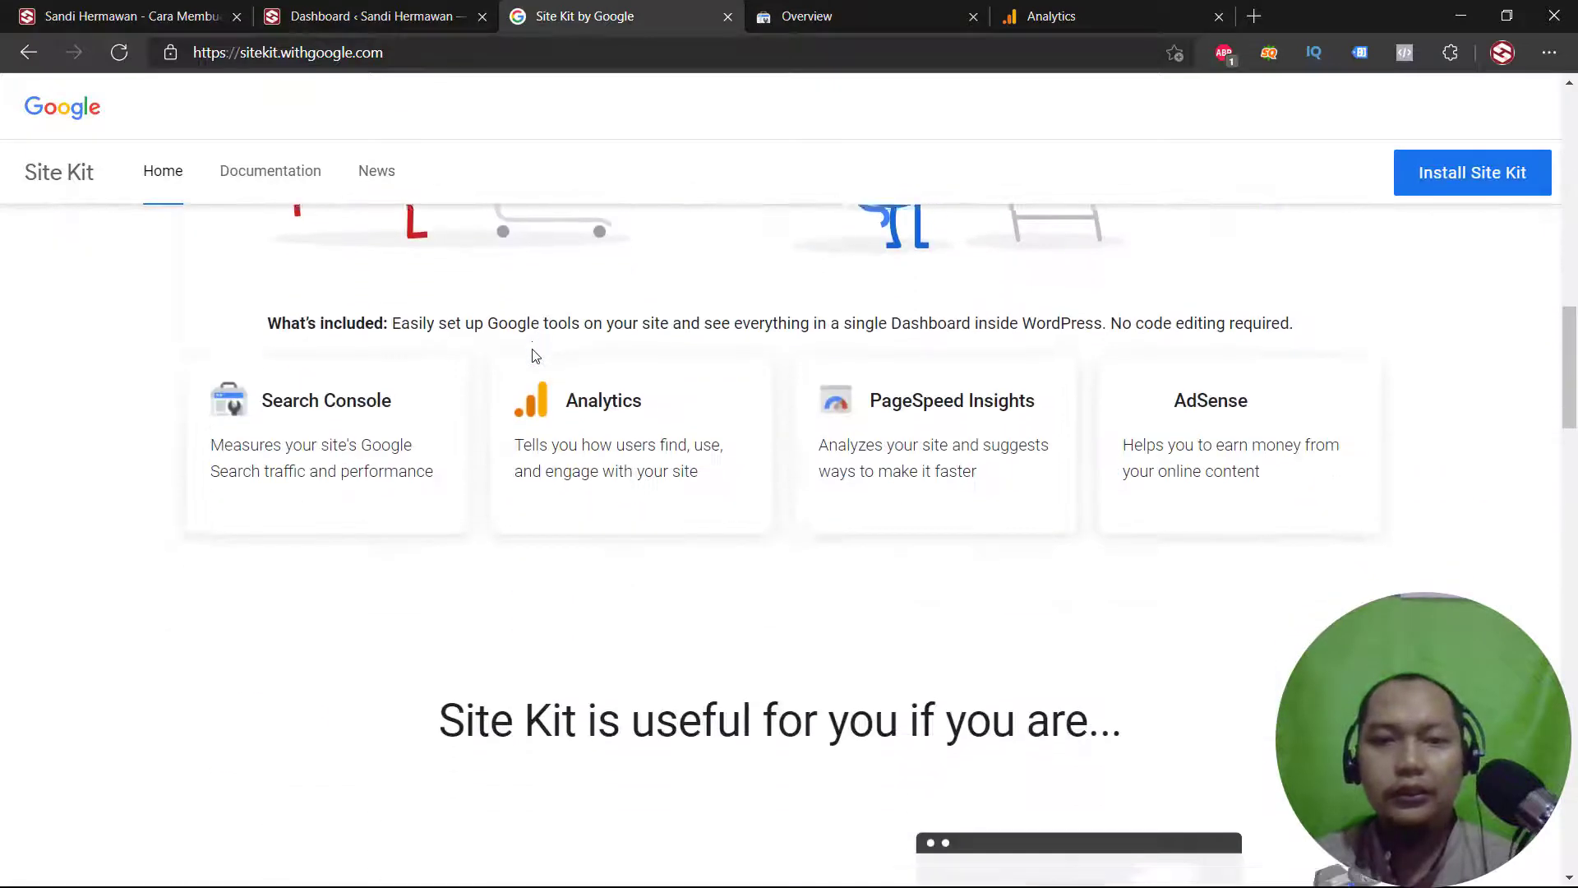
scroll(534, 355, "down", 7)
scroll(533, 352, "up", 7)
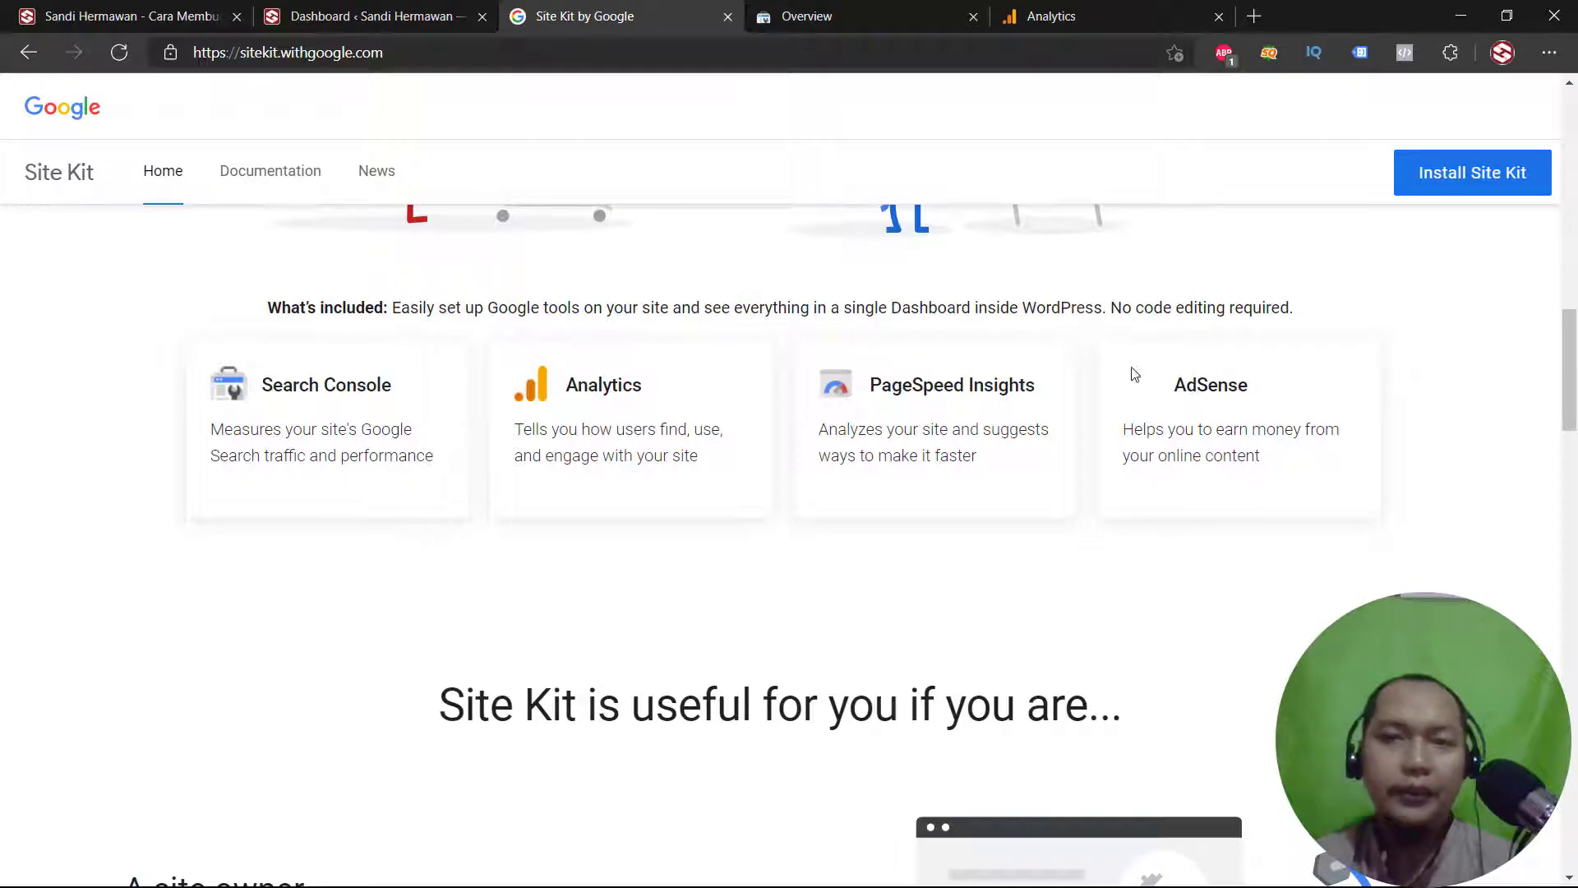
scroll(1023, 345, "down", 10)
scroll(1026, 346, "down", 15)
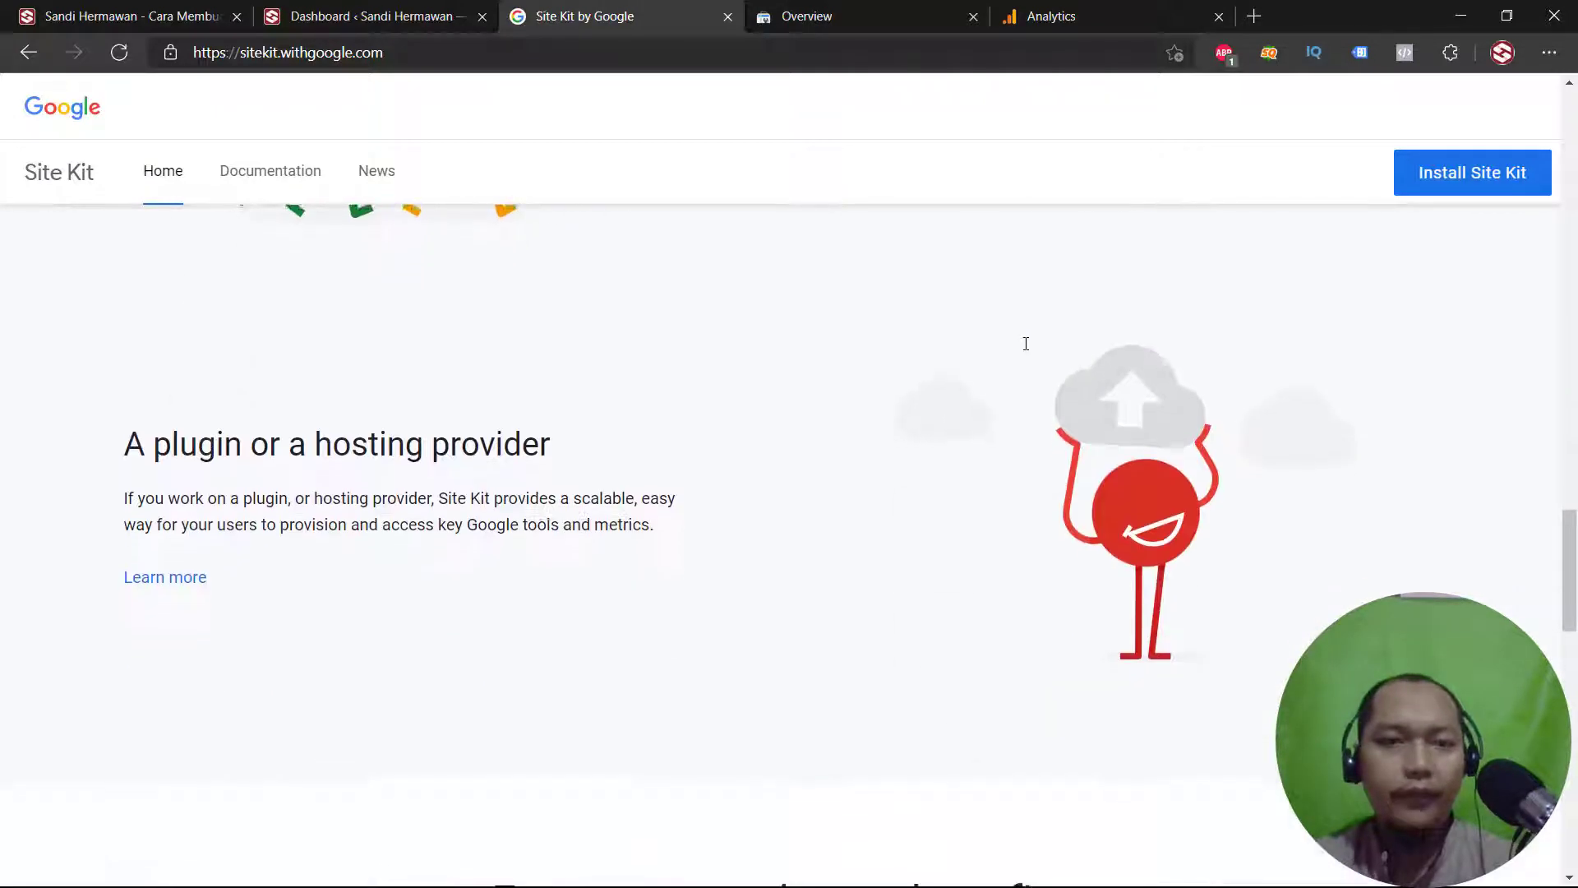
scroll(1026, 349, "up", 4)
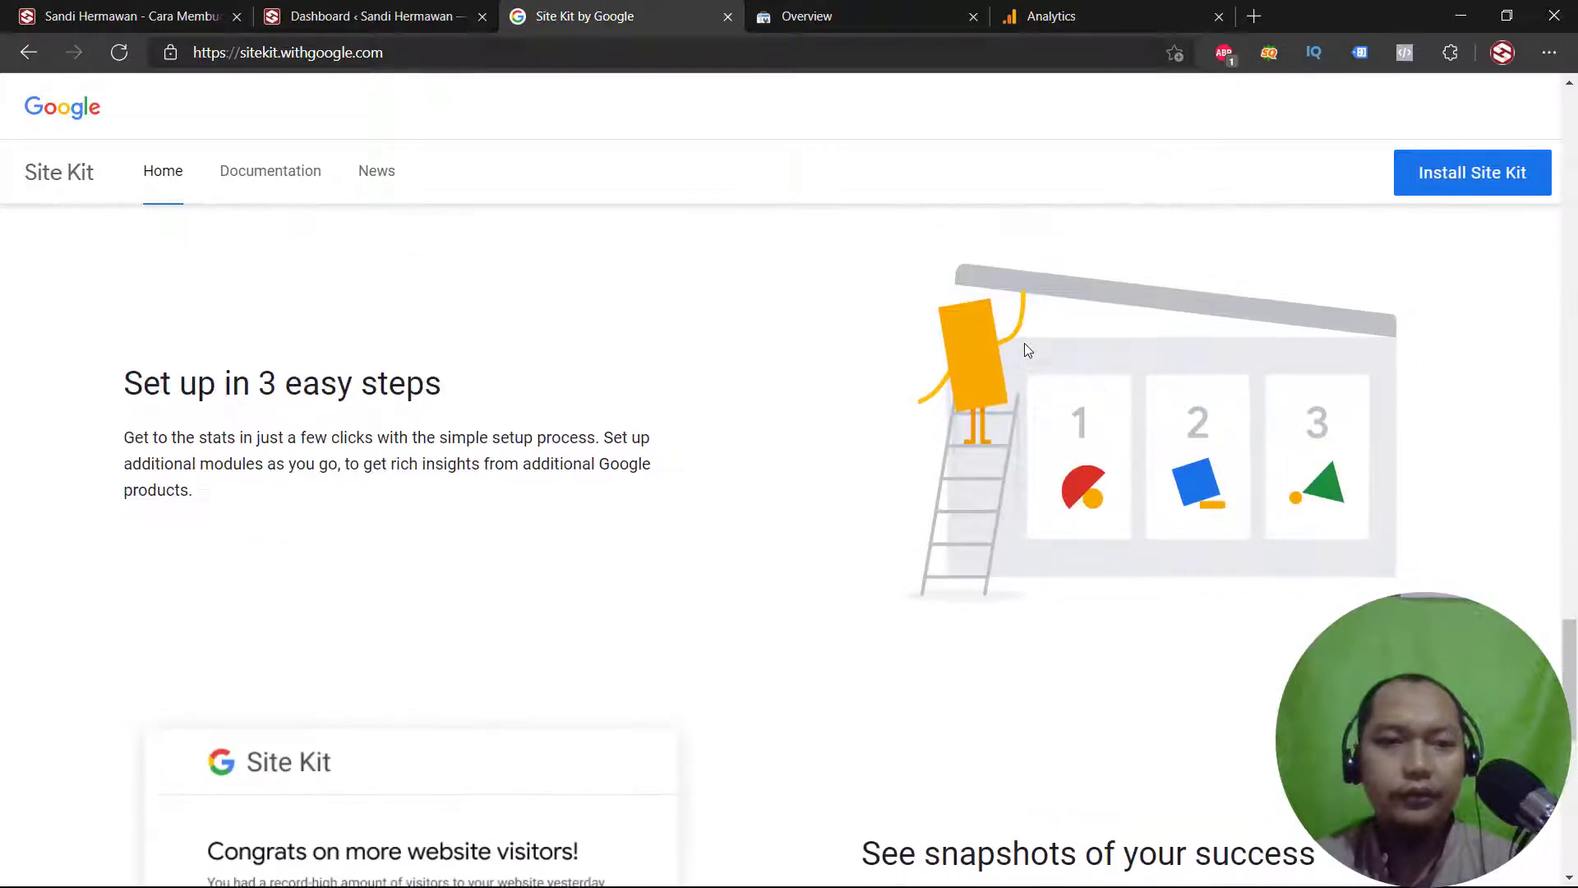
scroll(633, 282, "down", 6)
scroll(633, 283, "down", 5)
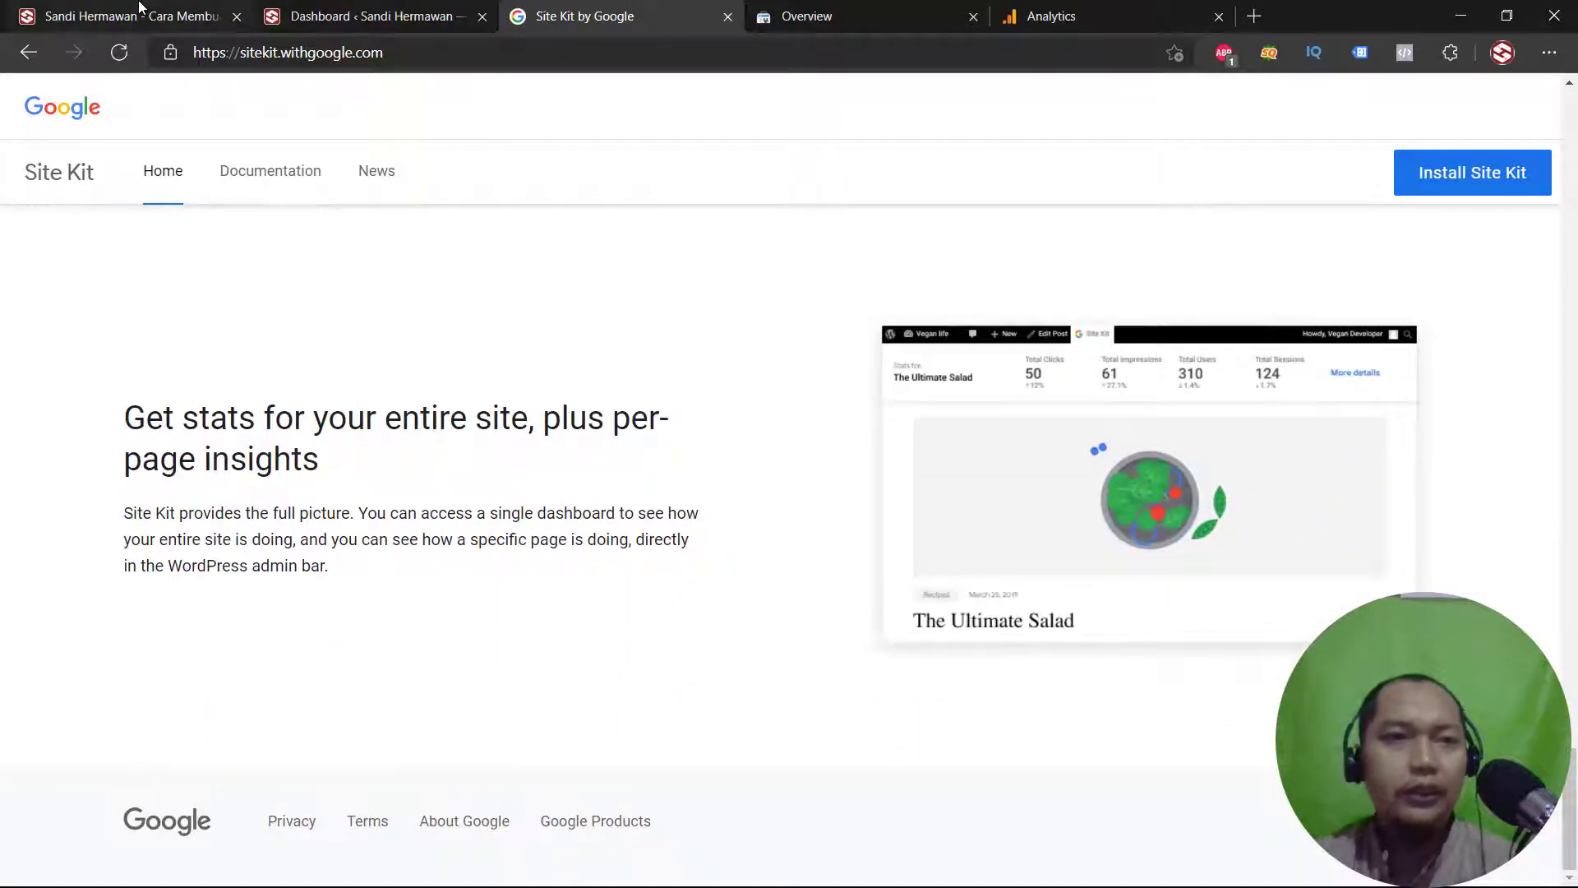
Search for "site kit" among the new plugins that can be added to the WordPress site
left_click(450, 11)
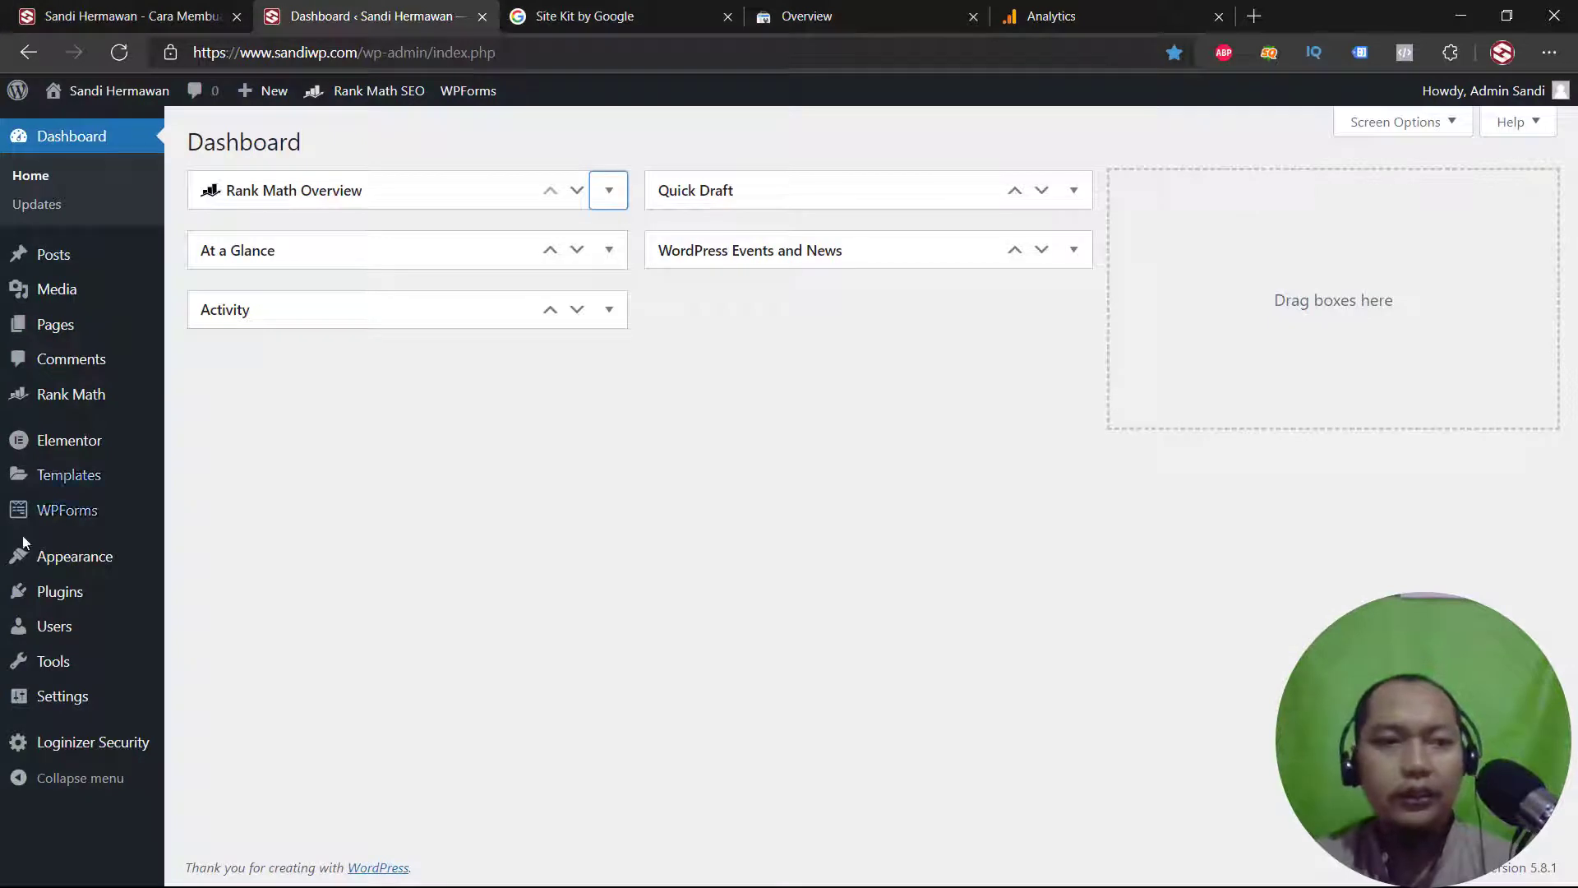
mouse_move(113, 598)
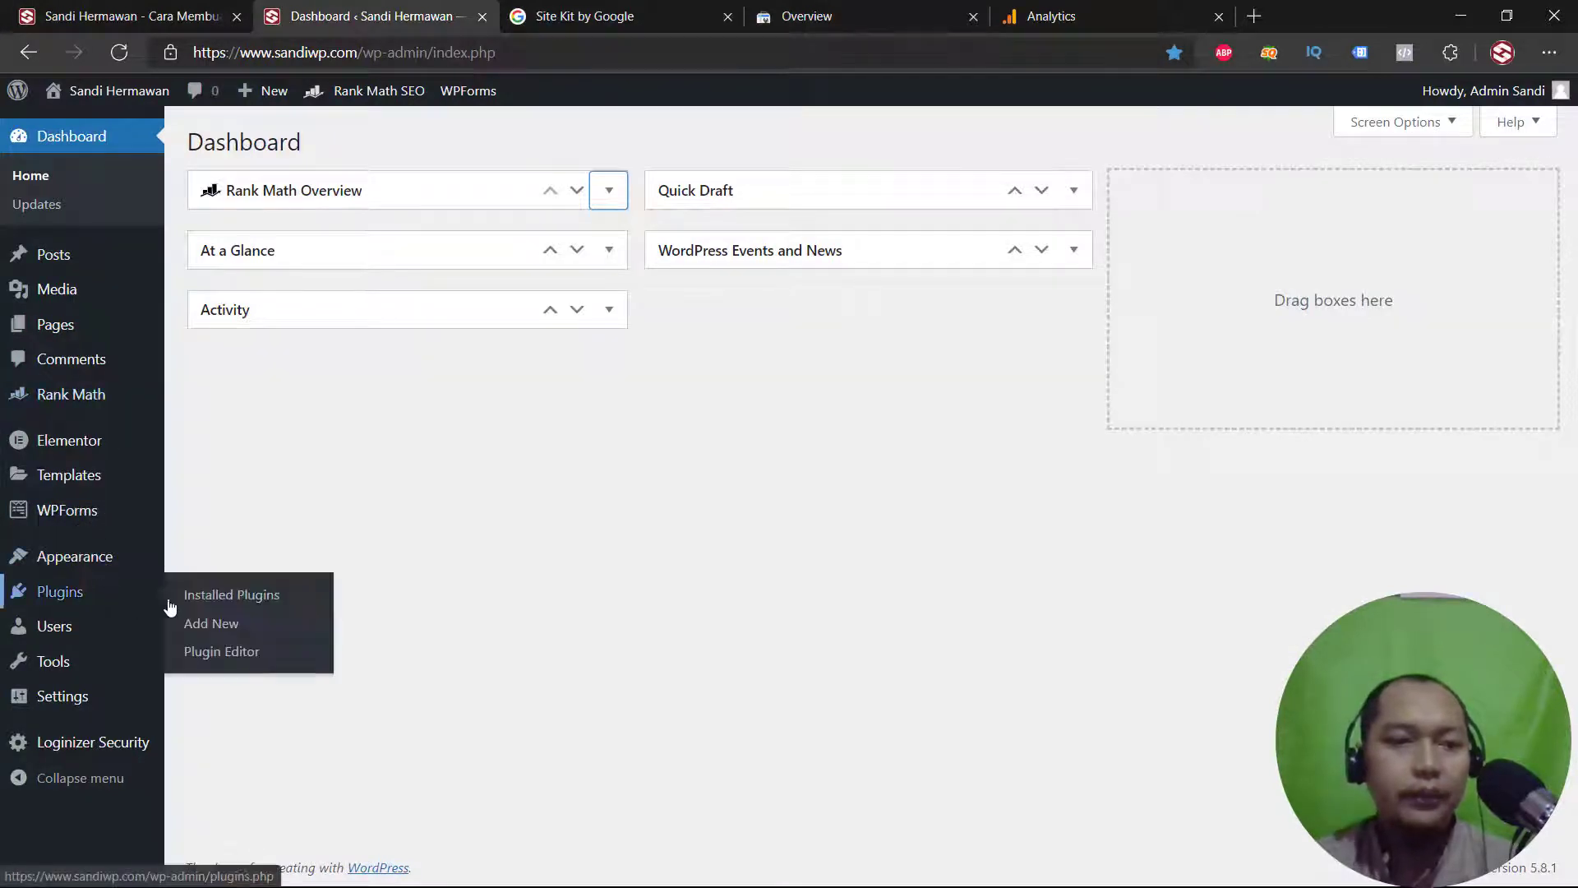
left_click(211, 624)
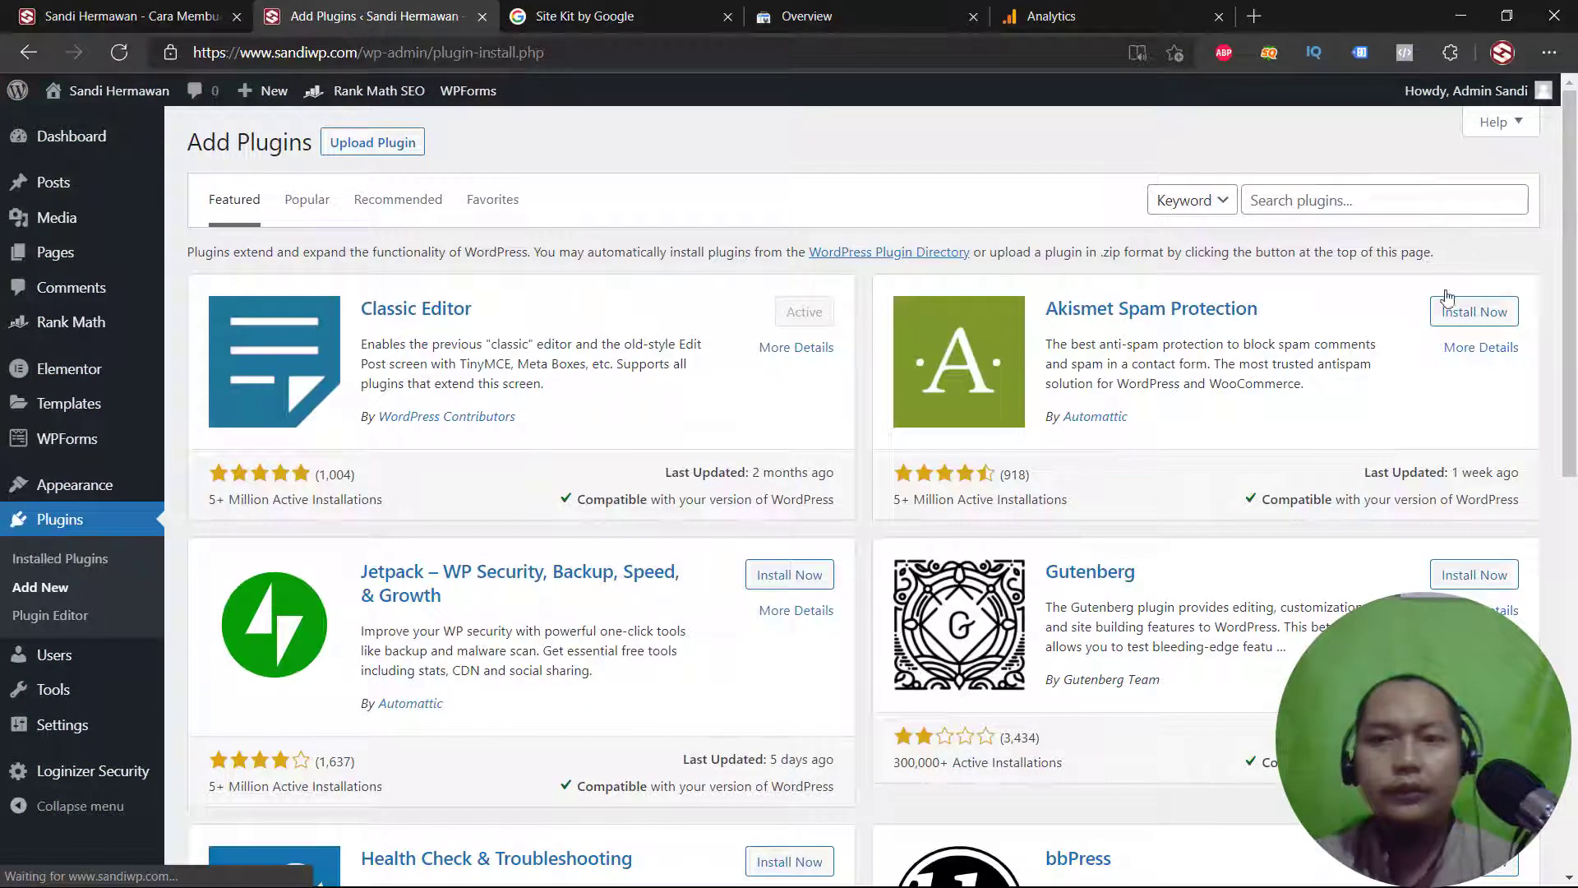
left_click(1382, 201)
type("site kit")
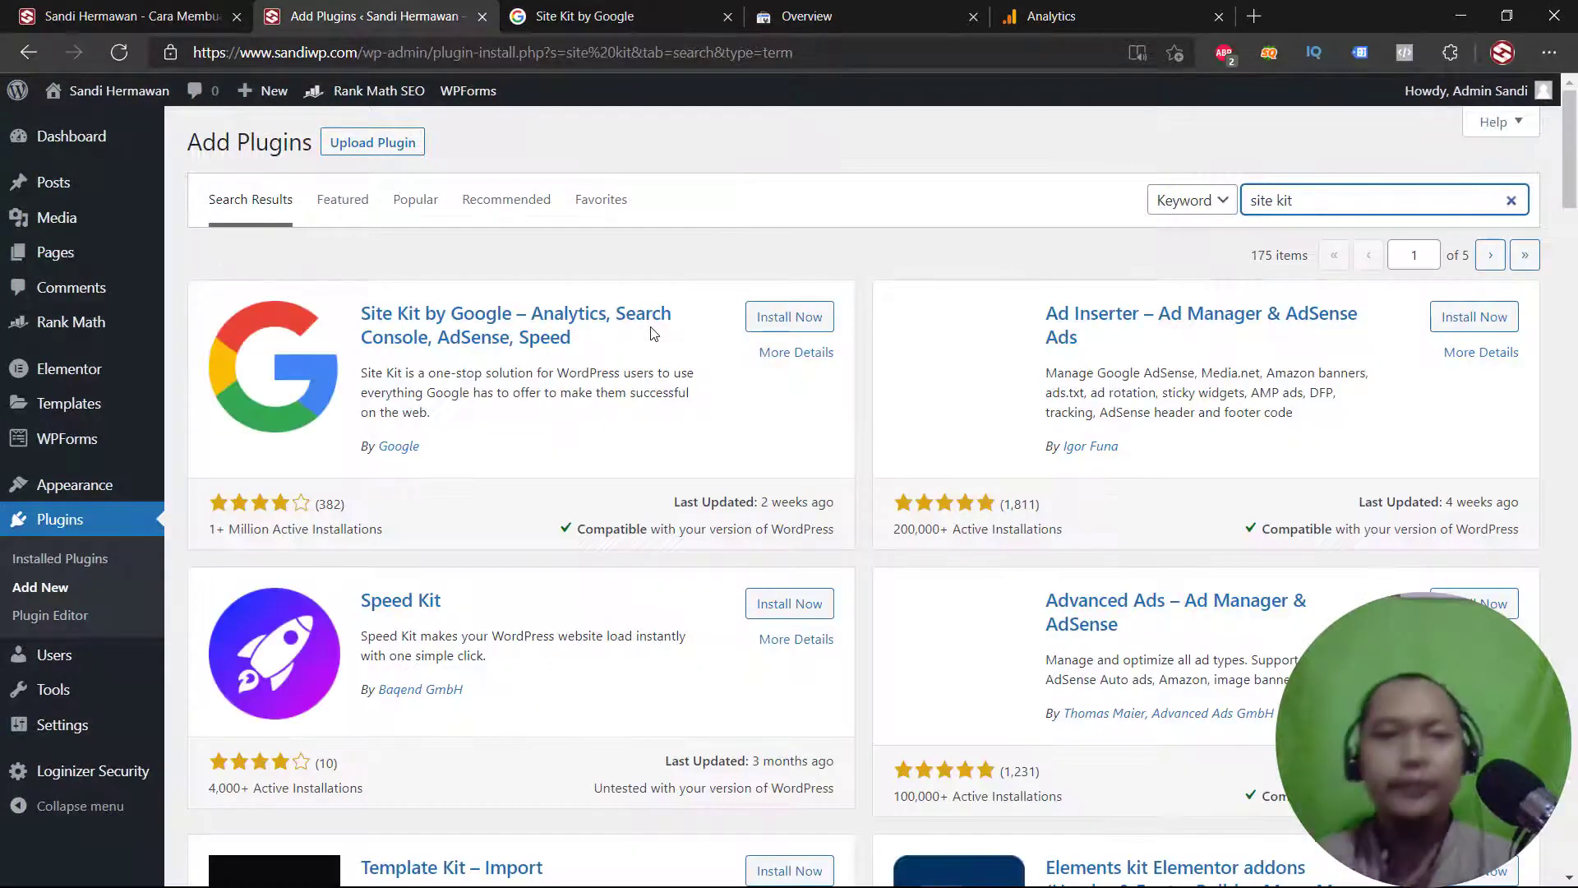
Install and activate the Site Kit by Google plugin
left_click(808, 319)
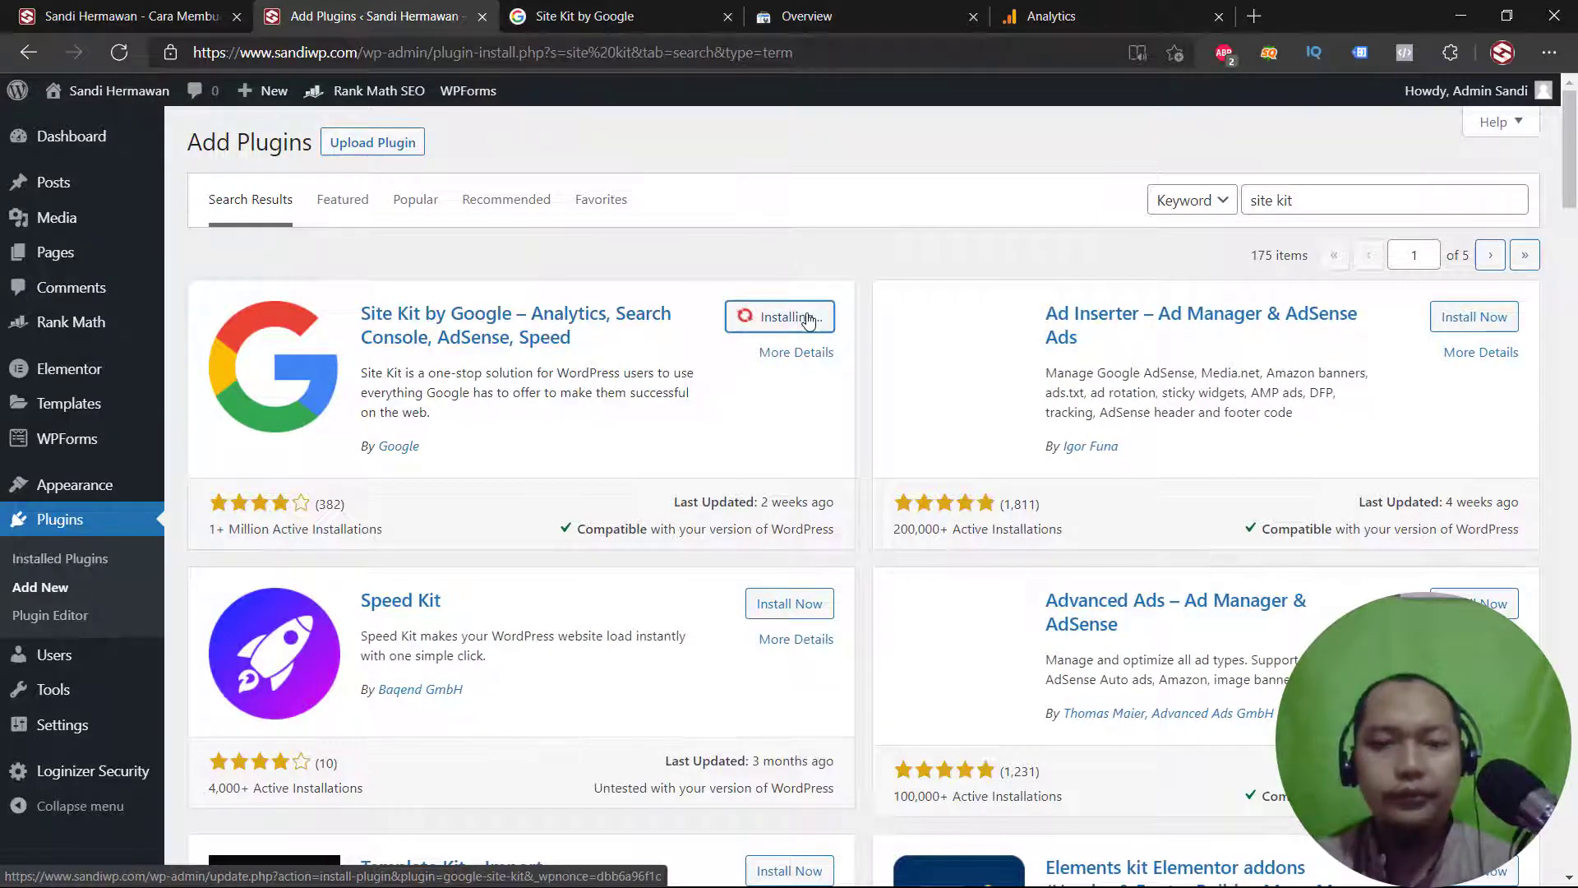
scroll(808, 319, "down", 4)
scroll(808, 318, "up", 4)
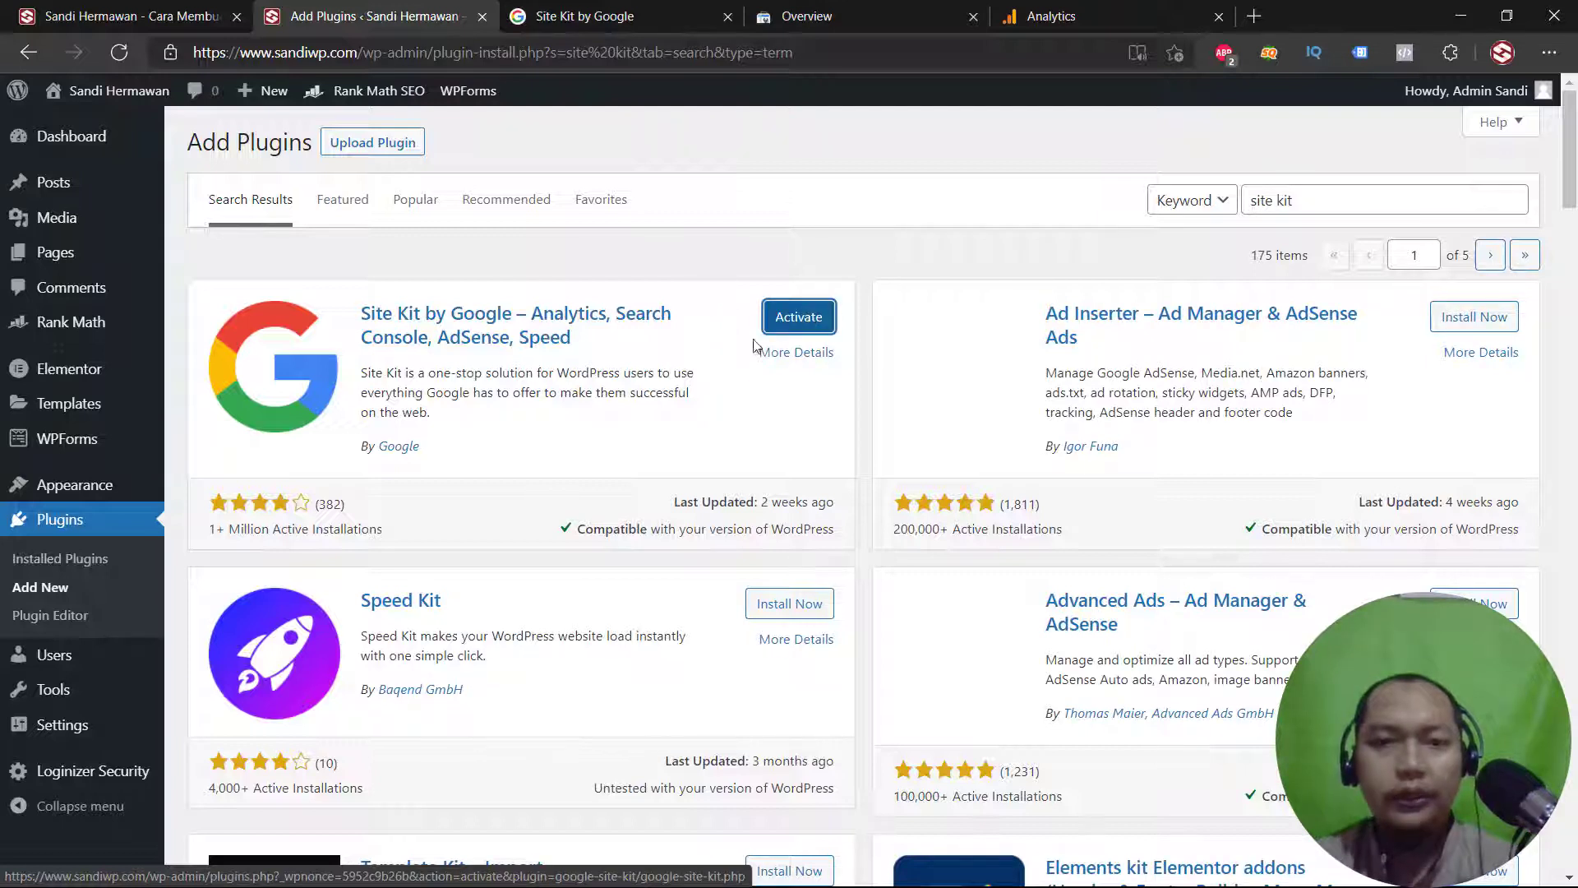
left_click(795, 318)
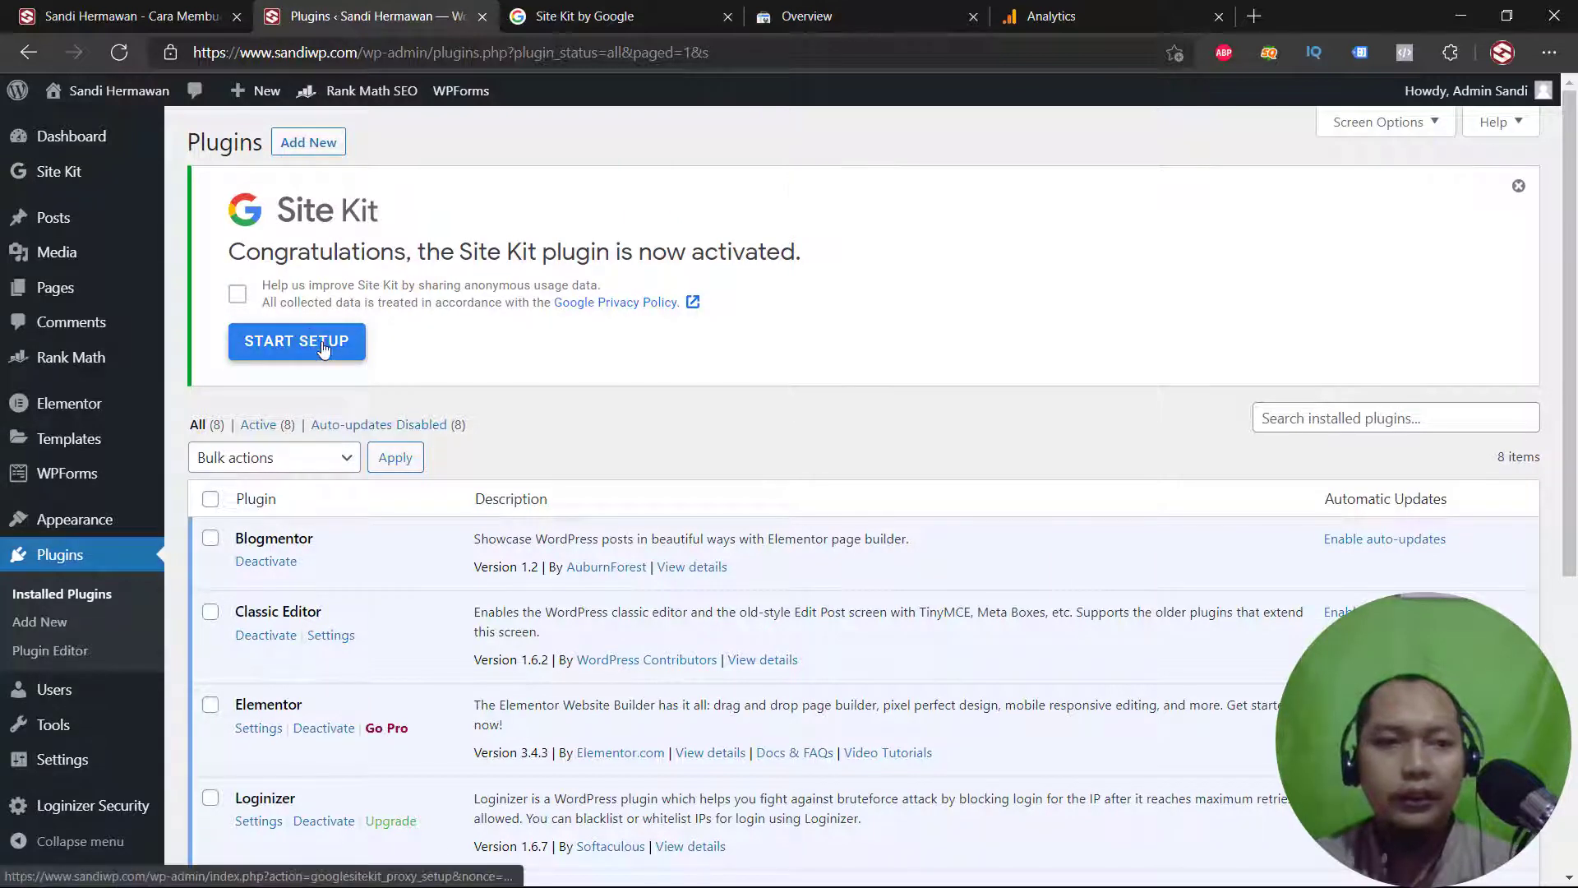
Try to set up Site Kit by signing in with the Google account without granting the optional Search Console and site-list permissions
left_click(319, 351)
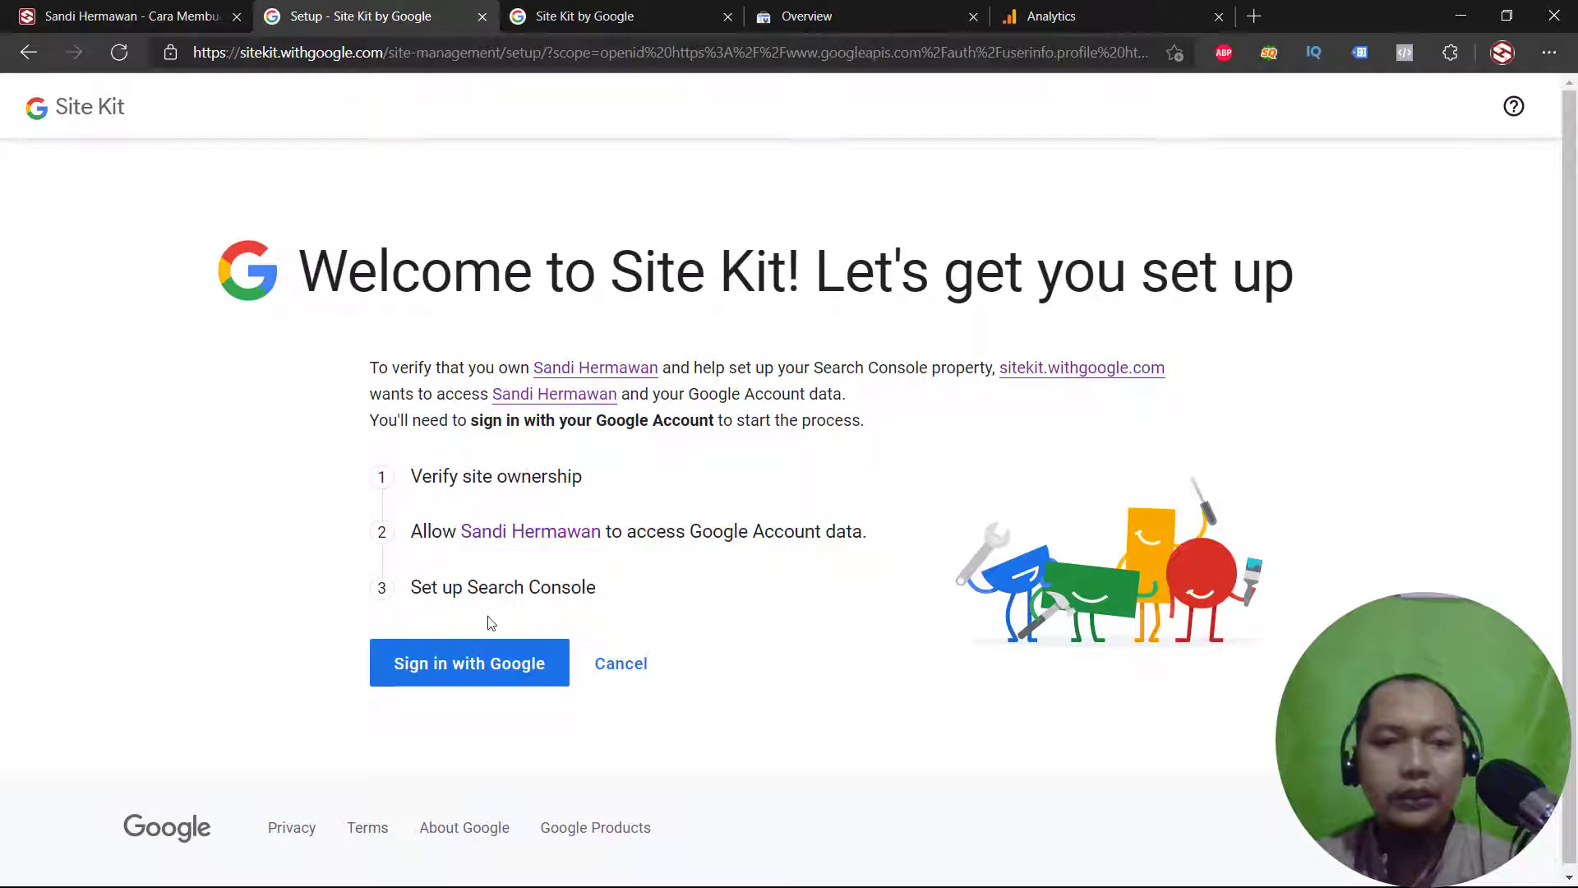
left_click(491, 674)
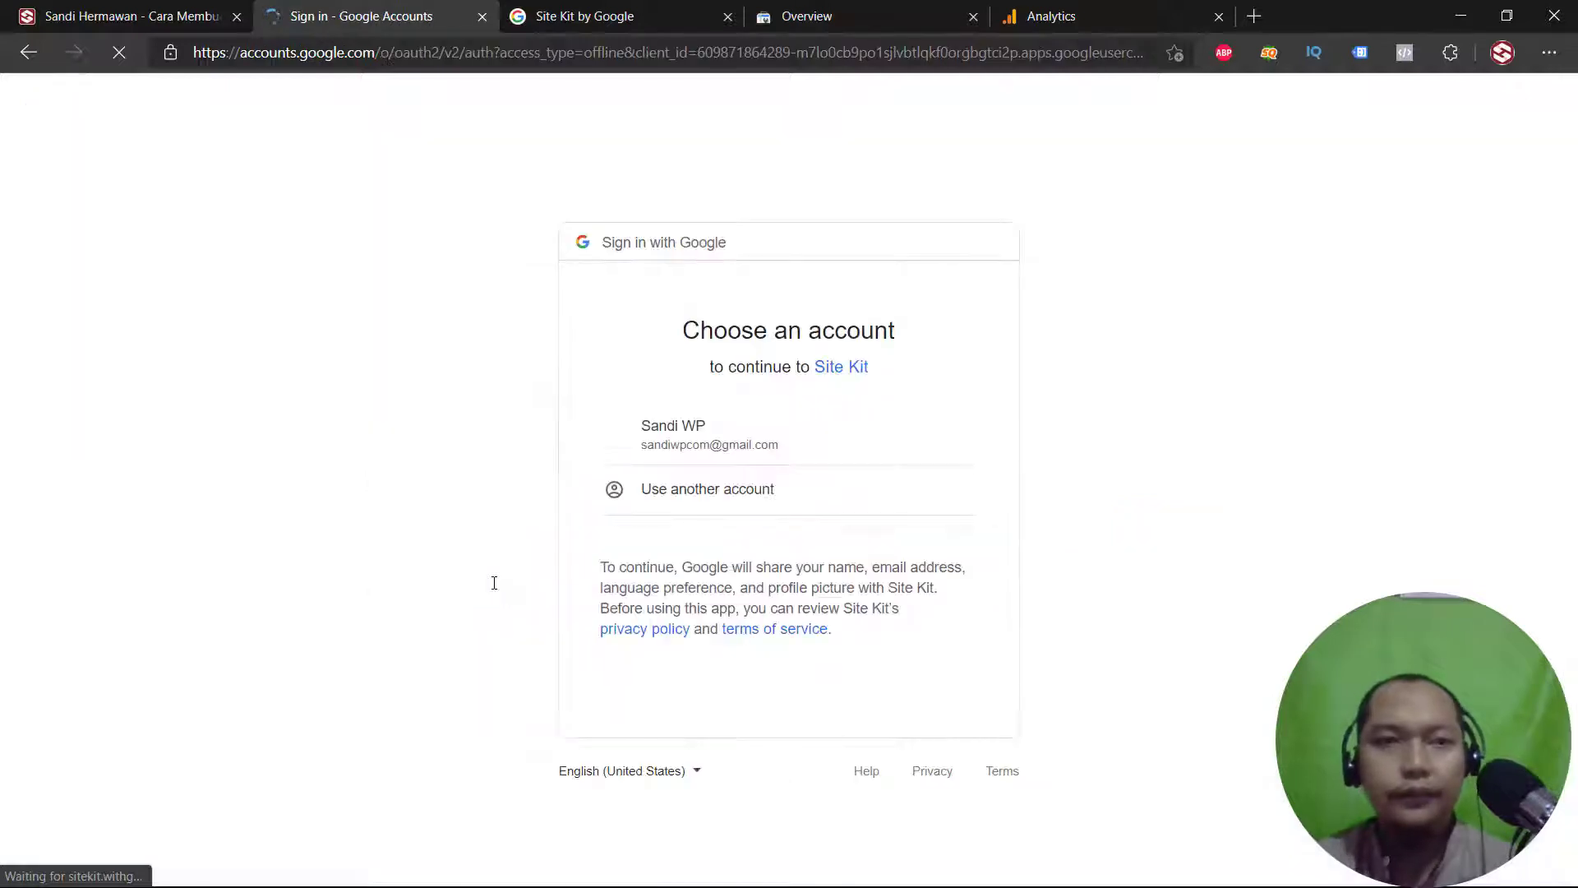
left_click(679, 447)
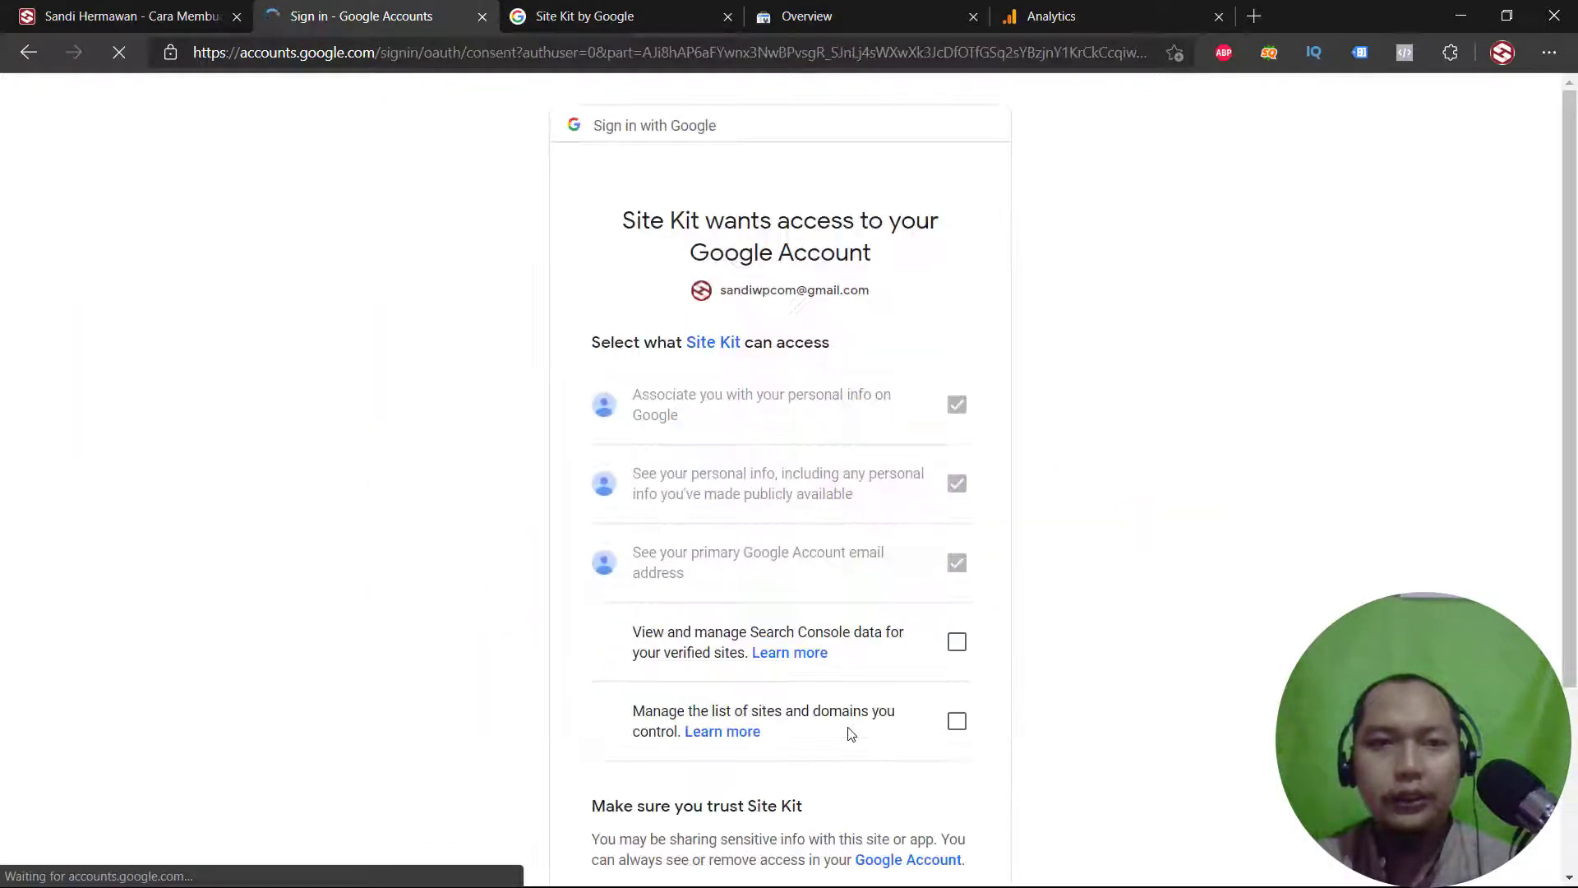
scroll(880, 657, "down", 2)
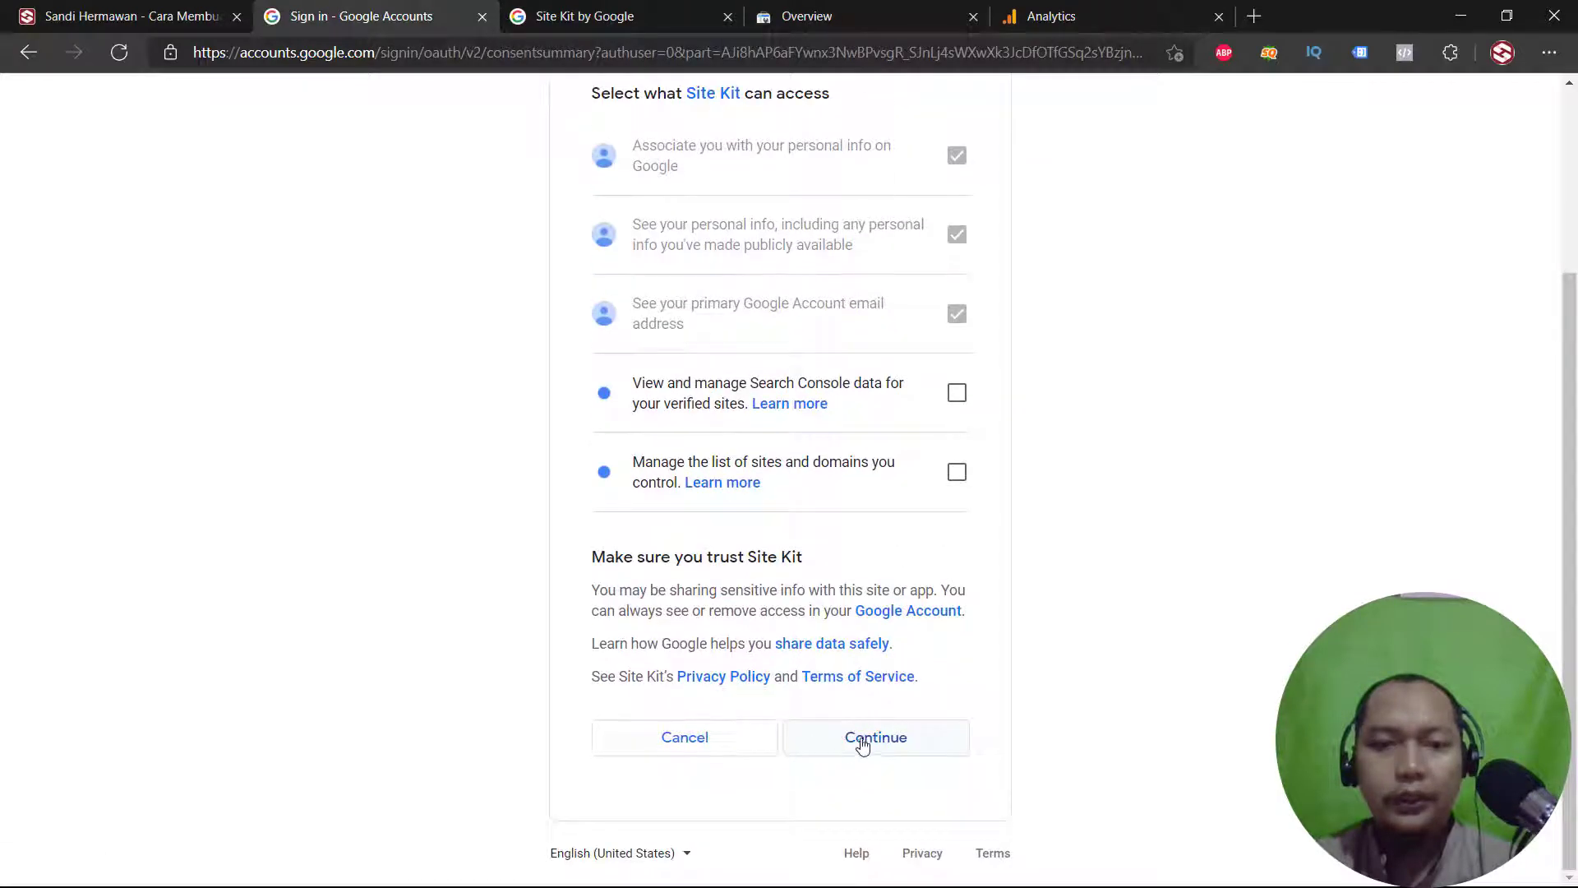
left_click(863, 743)
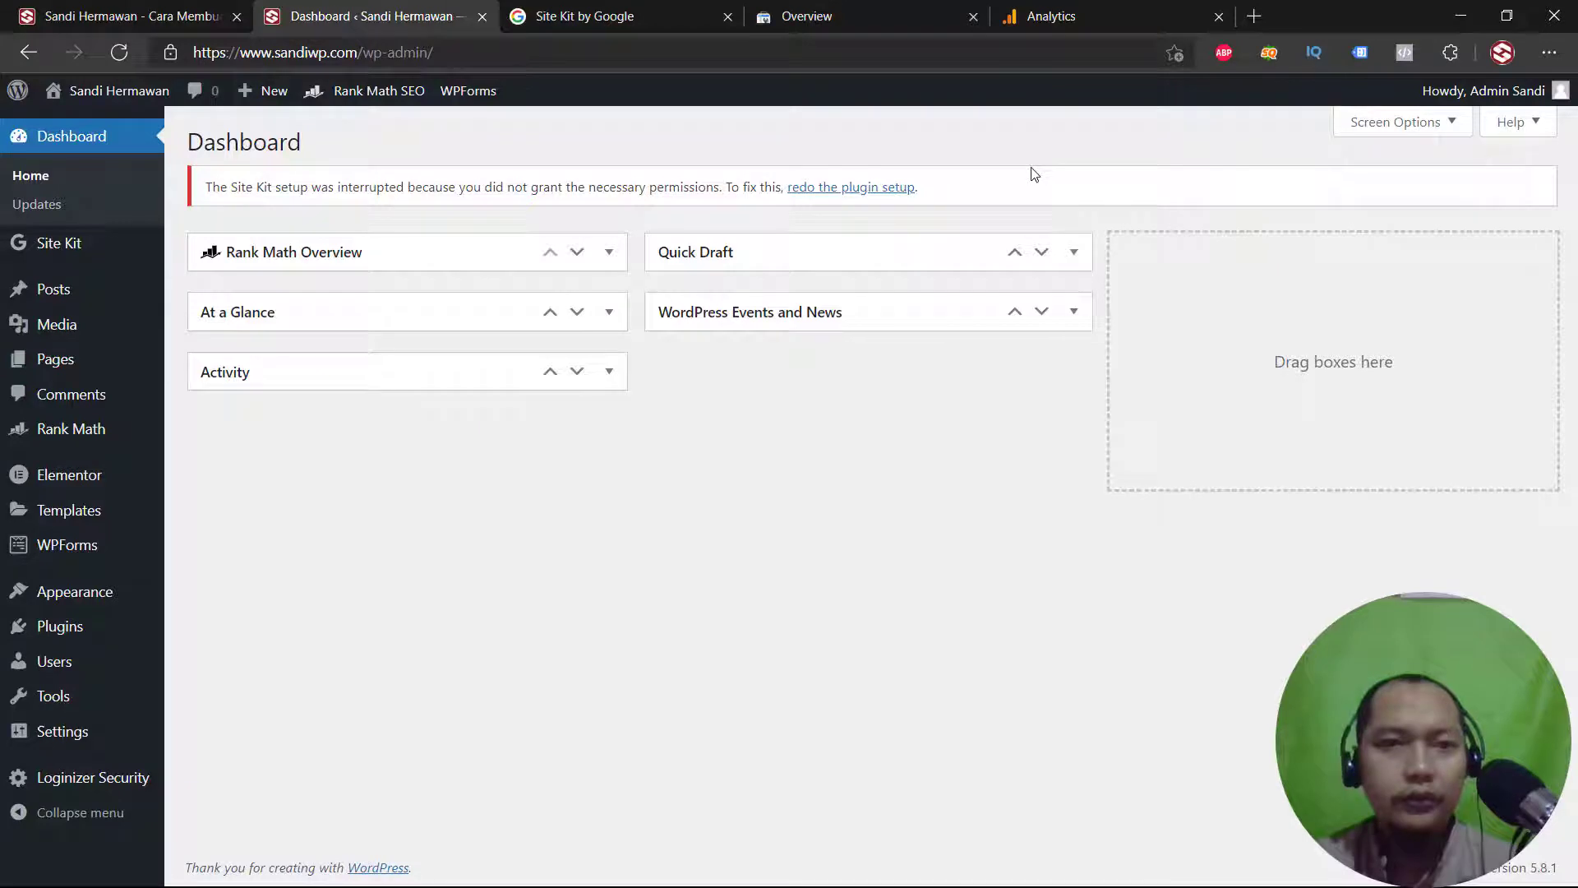
Redo the Site Kit plugin setup and sign in with the existing Google account
left_click(830, 188)
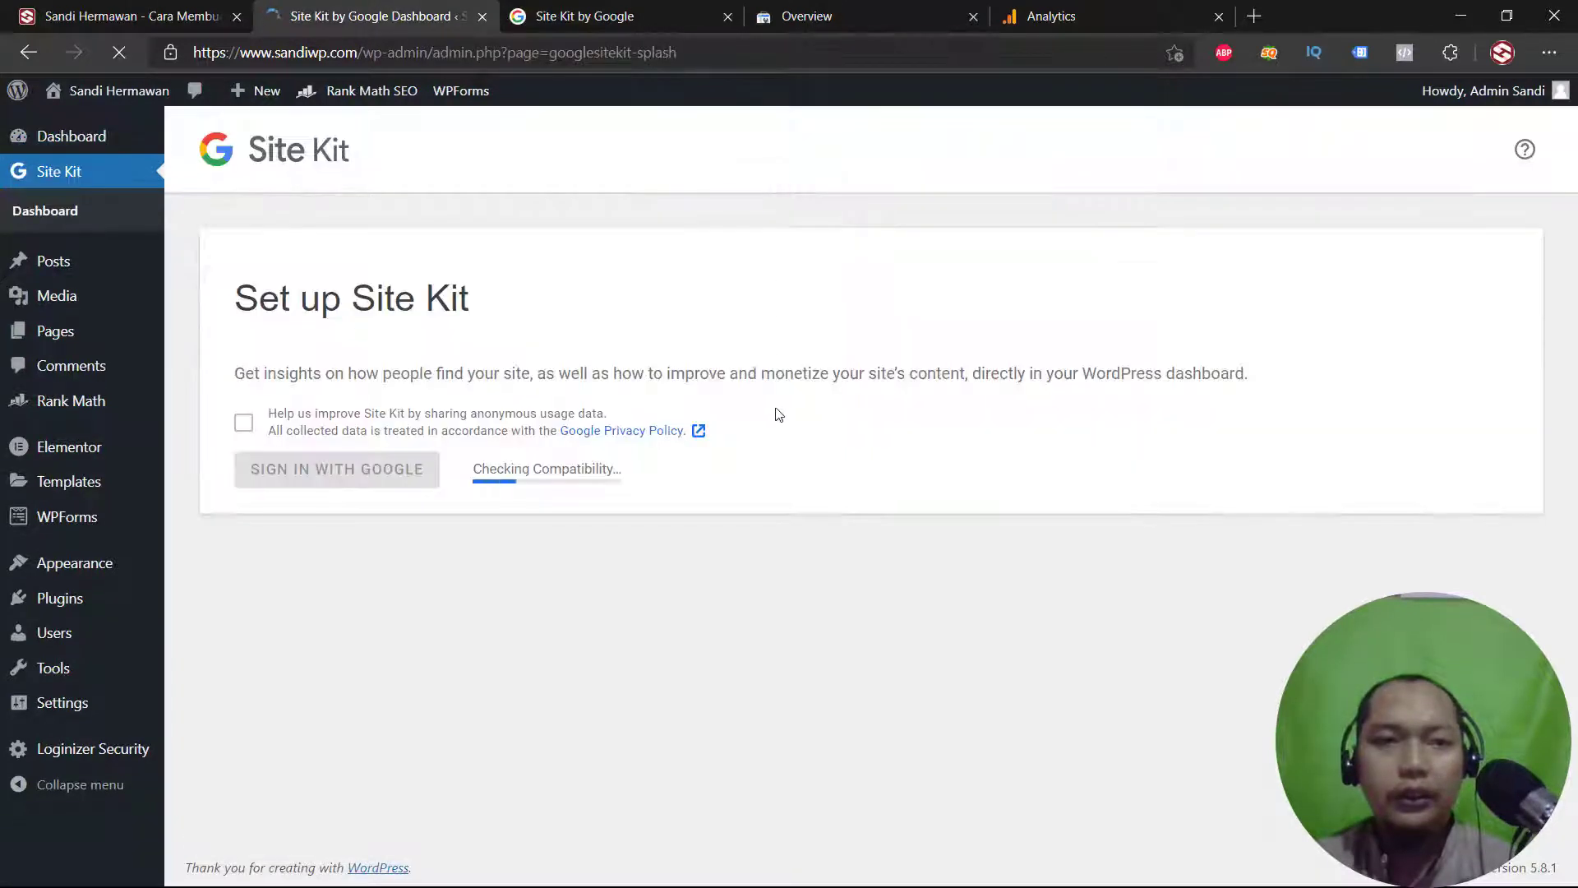
left_click(310, 485)
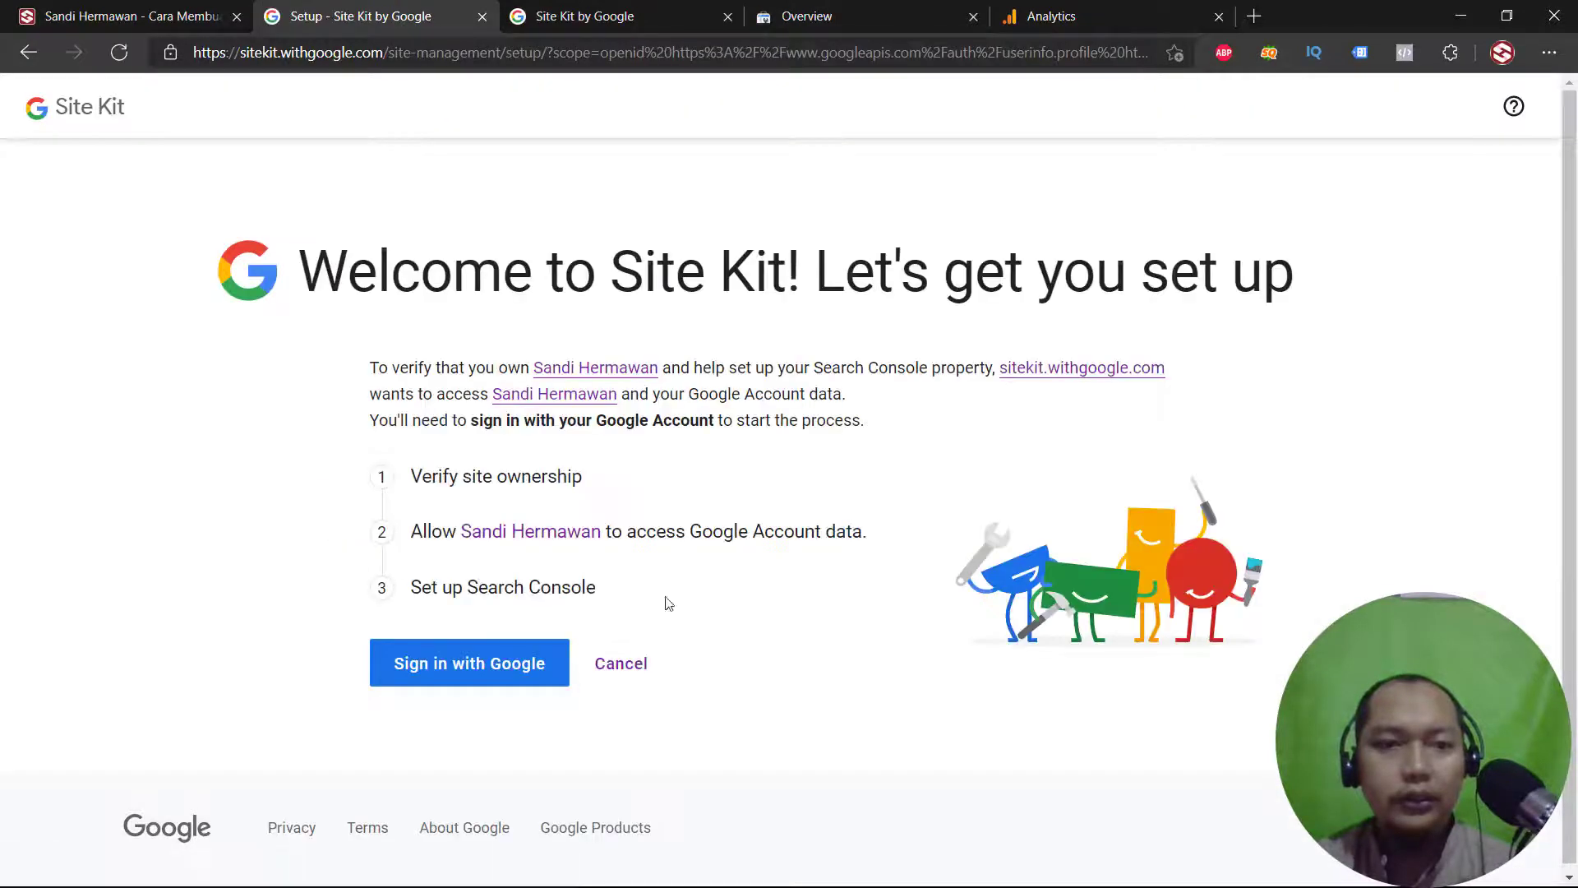
left_click(504, 664)
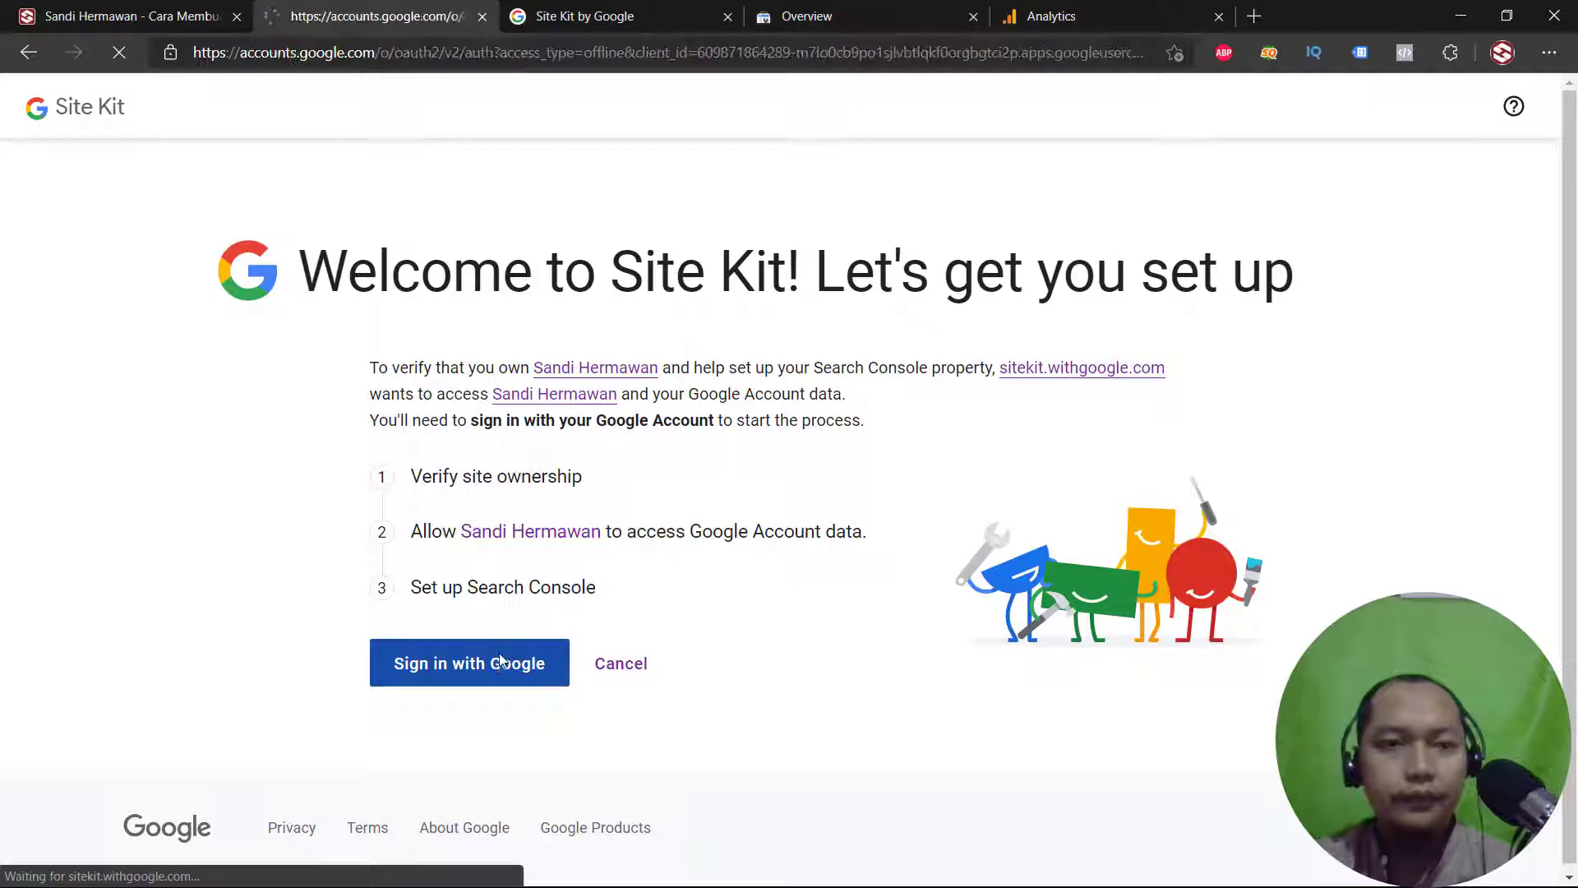
left_click(770, 447)
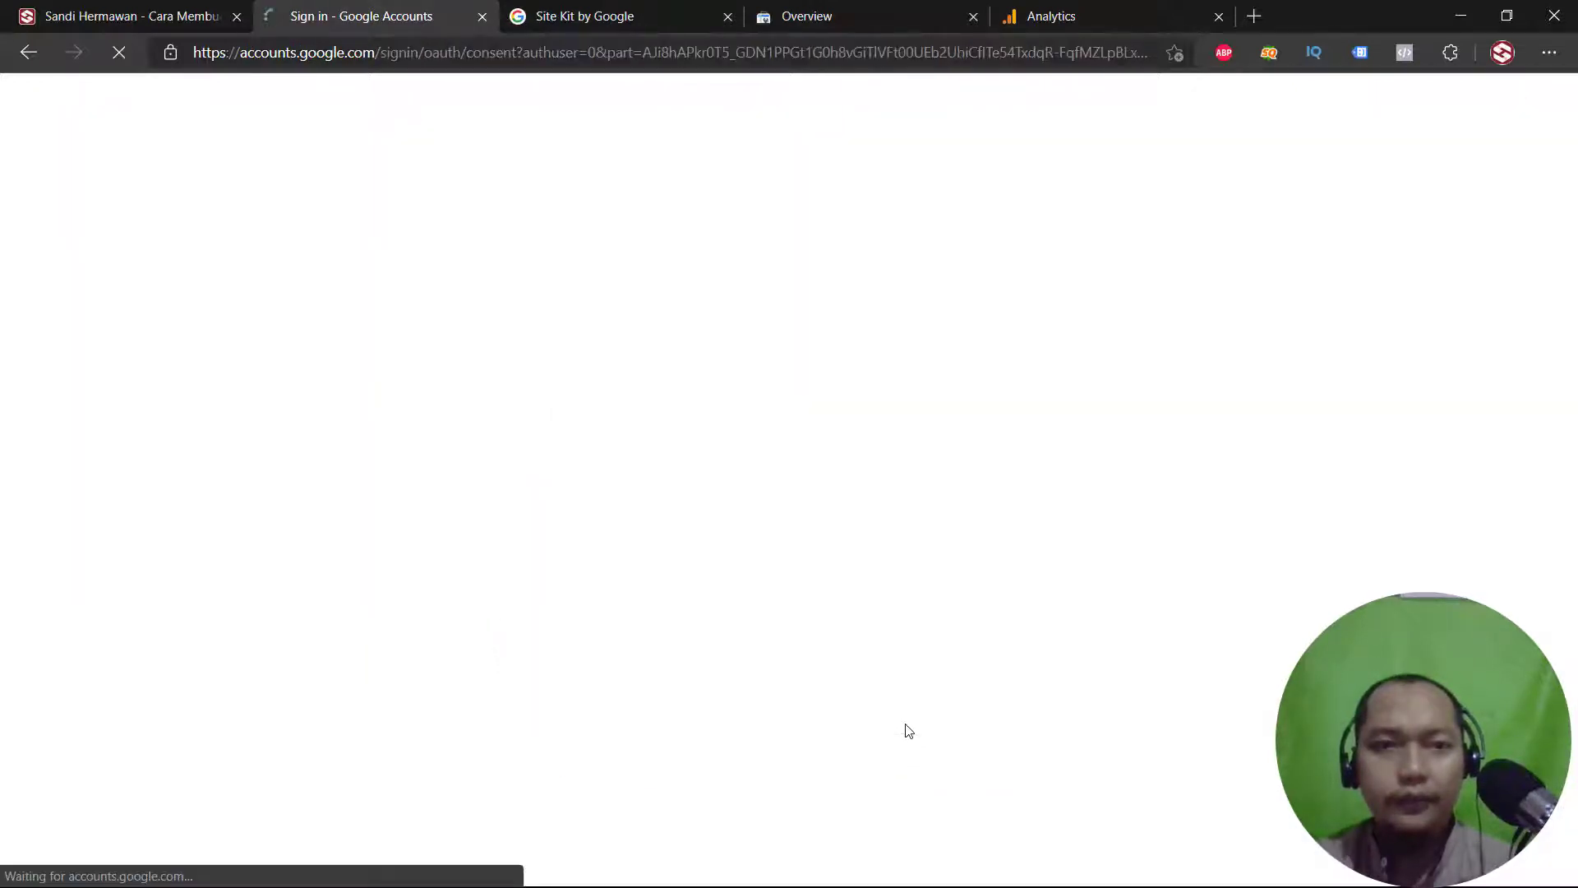
Grant Site Kit the Search Console data and sites-and-domains permissions, and allow the website to access Google Account data
scroll(937, 767, "down", 3)
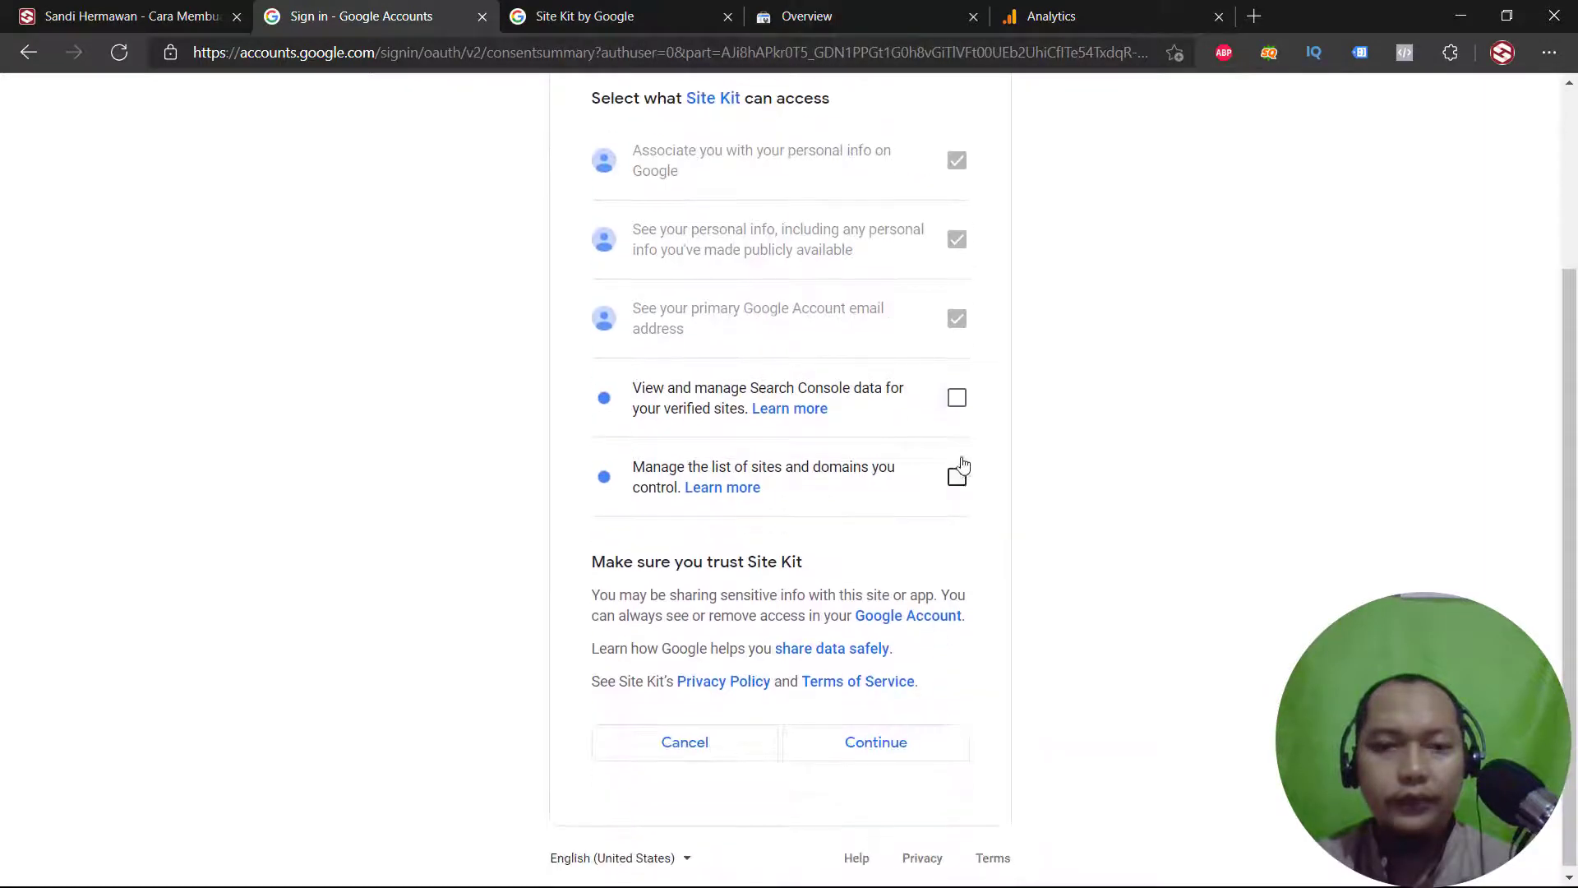
left_click(955, 398)
left_click(957, 477)
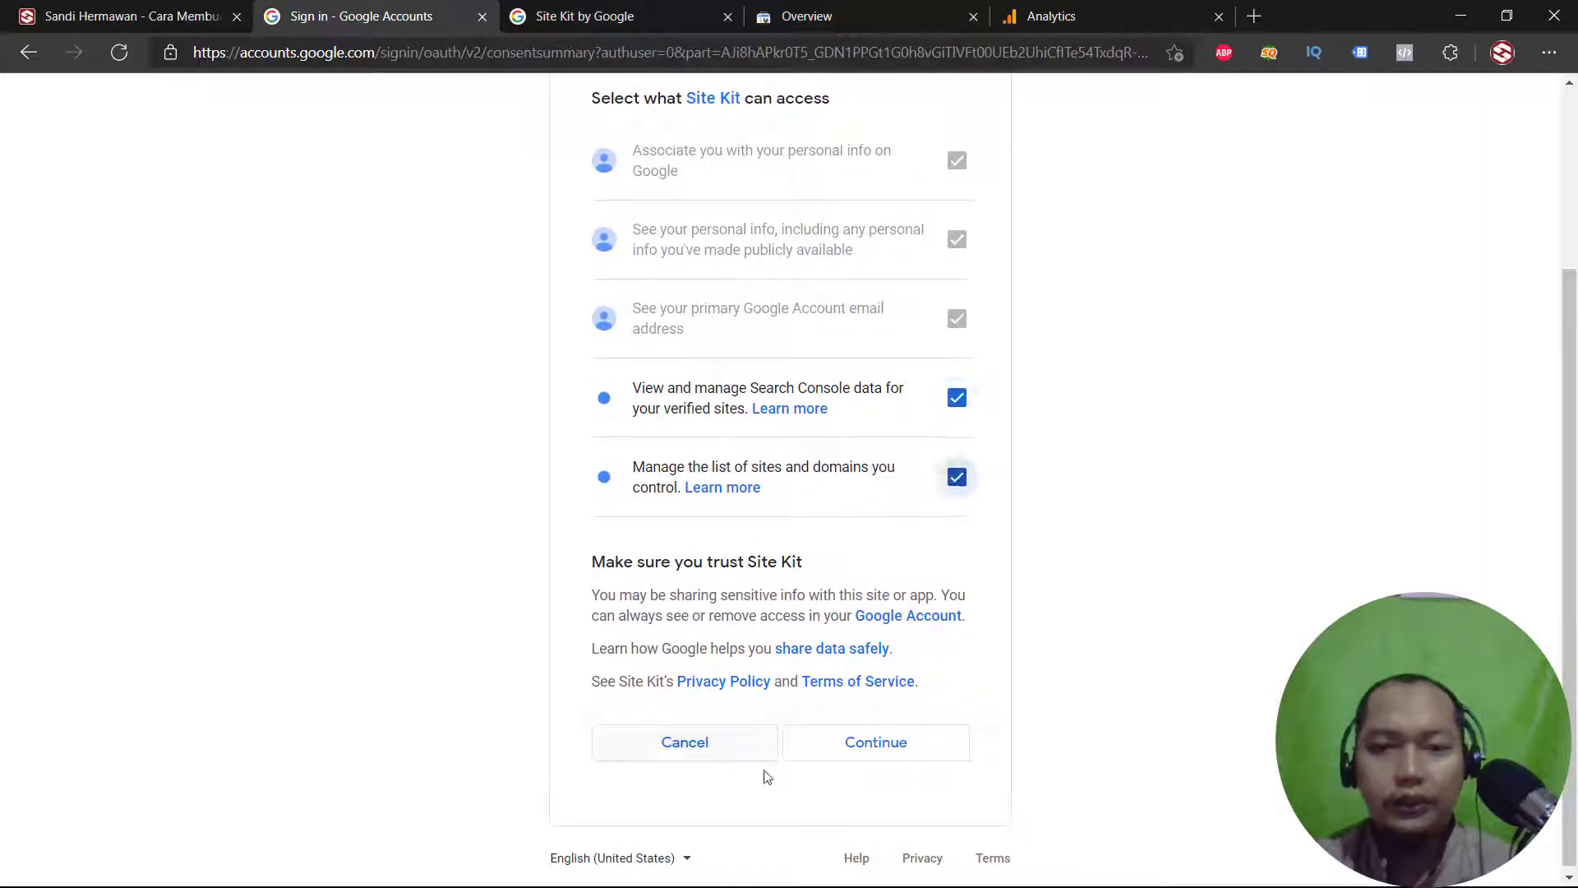
left_click(858, 749)
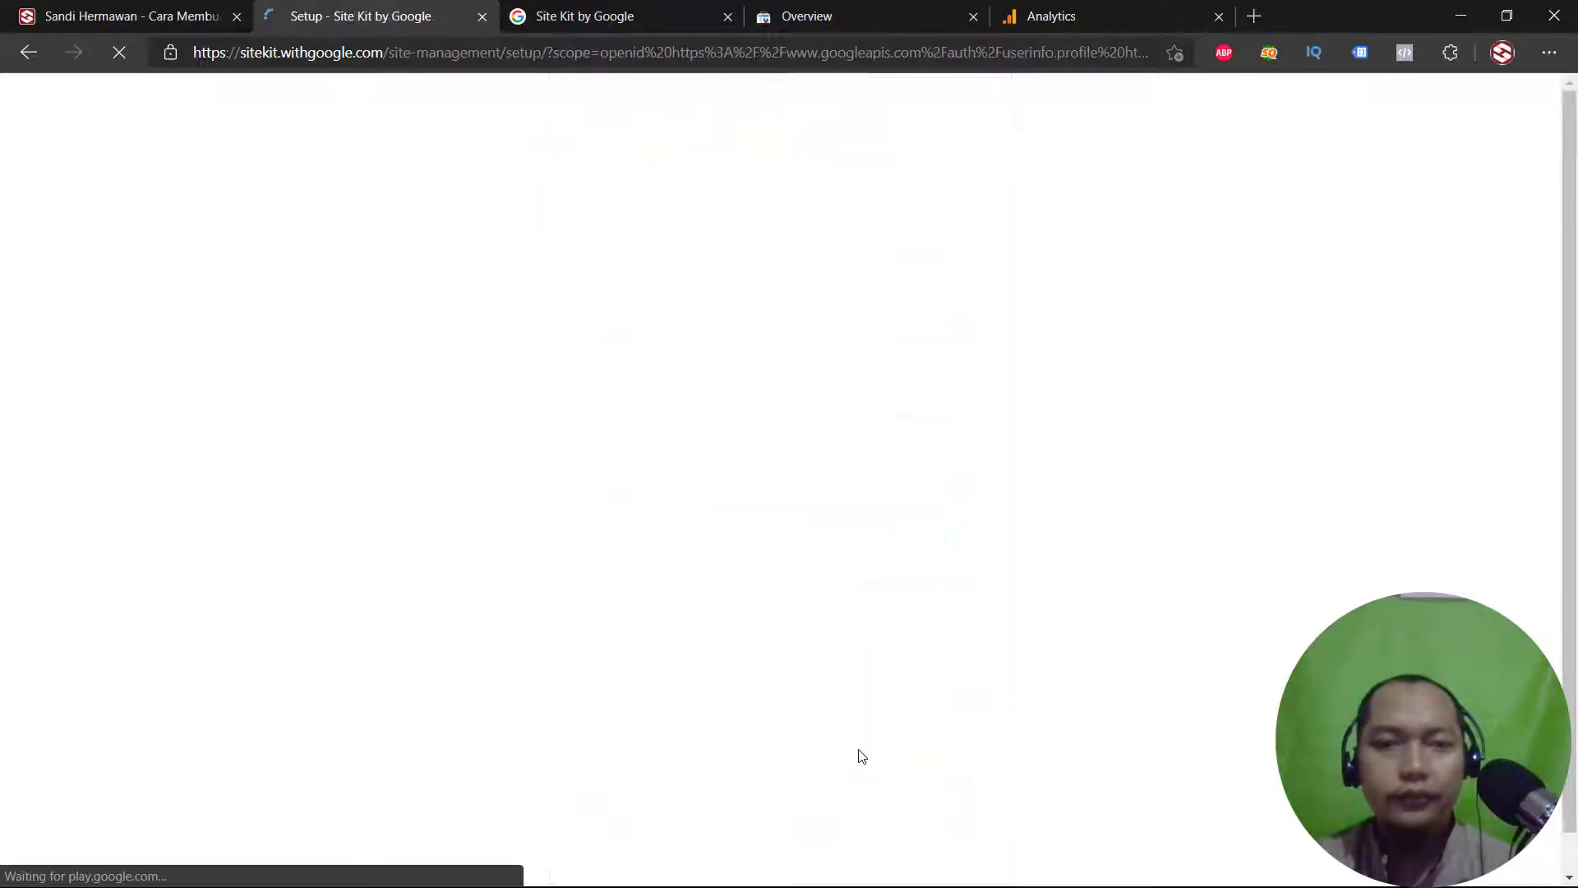
scroll(493, 596, "down", 2)
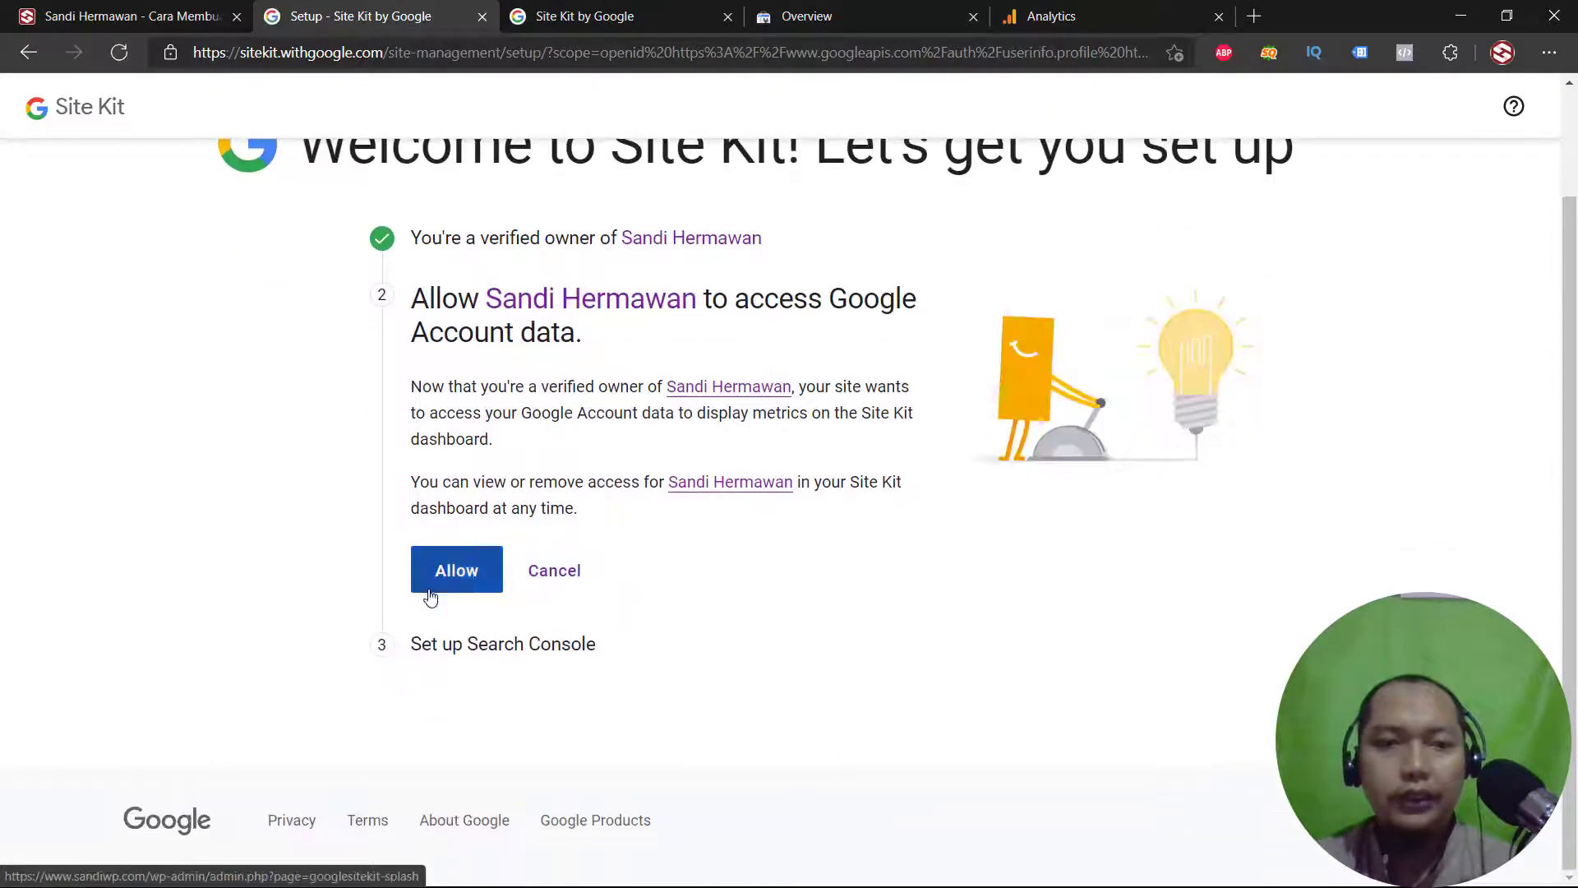
left_click(458, 573)
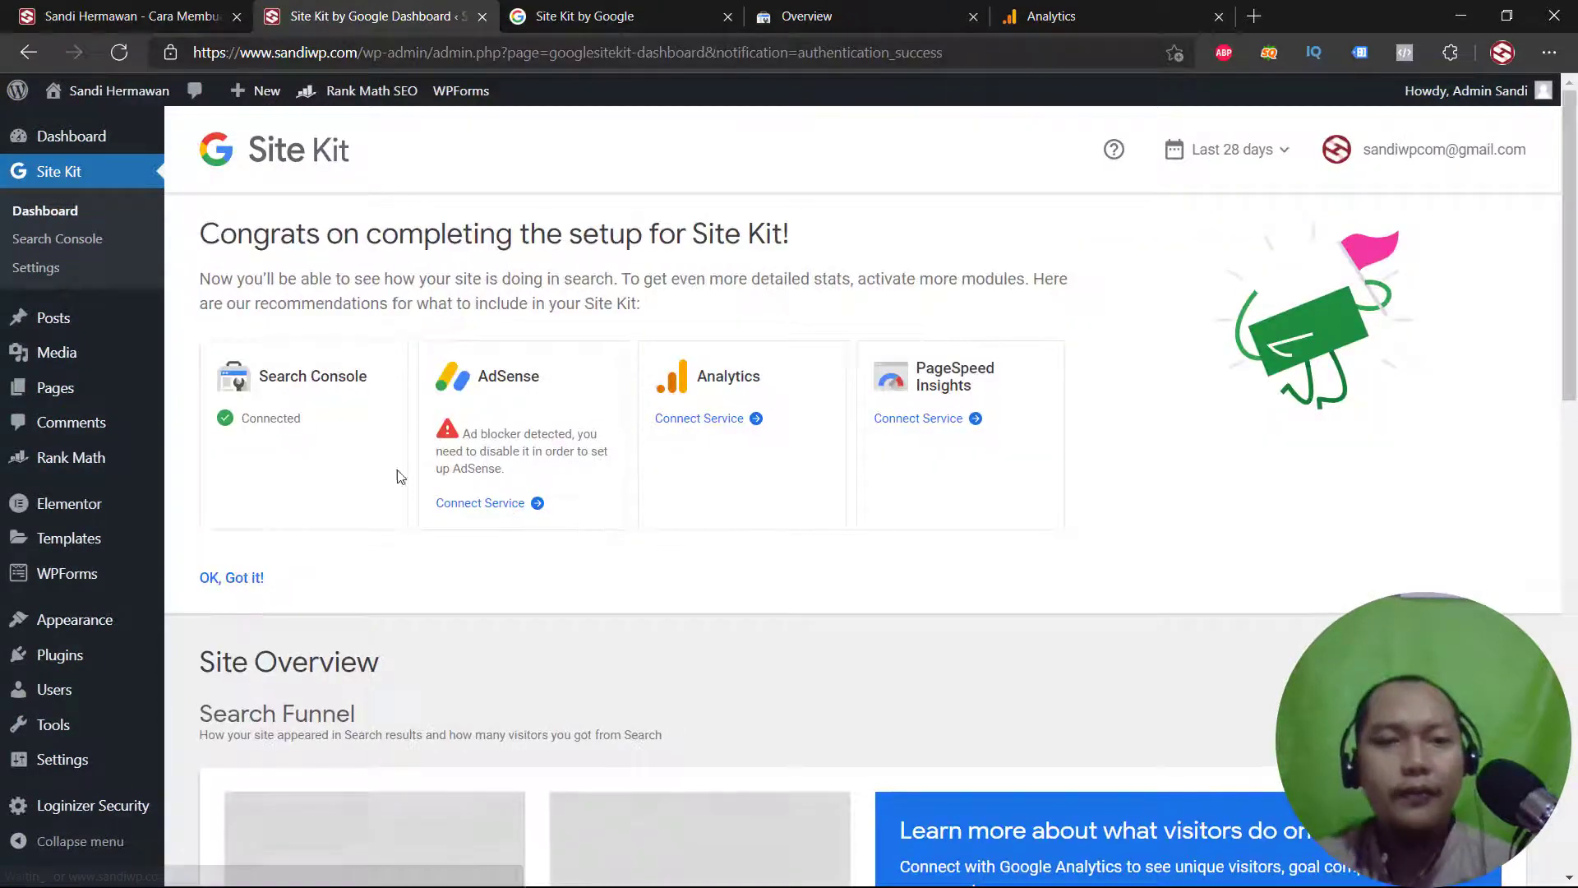
Connect the Analytics service with the existing Google account, allowing Site Kit to see and download Google Analytics data
scroll(579, 424, "down", 3)
scroll(579, 425, "up", 3)
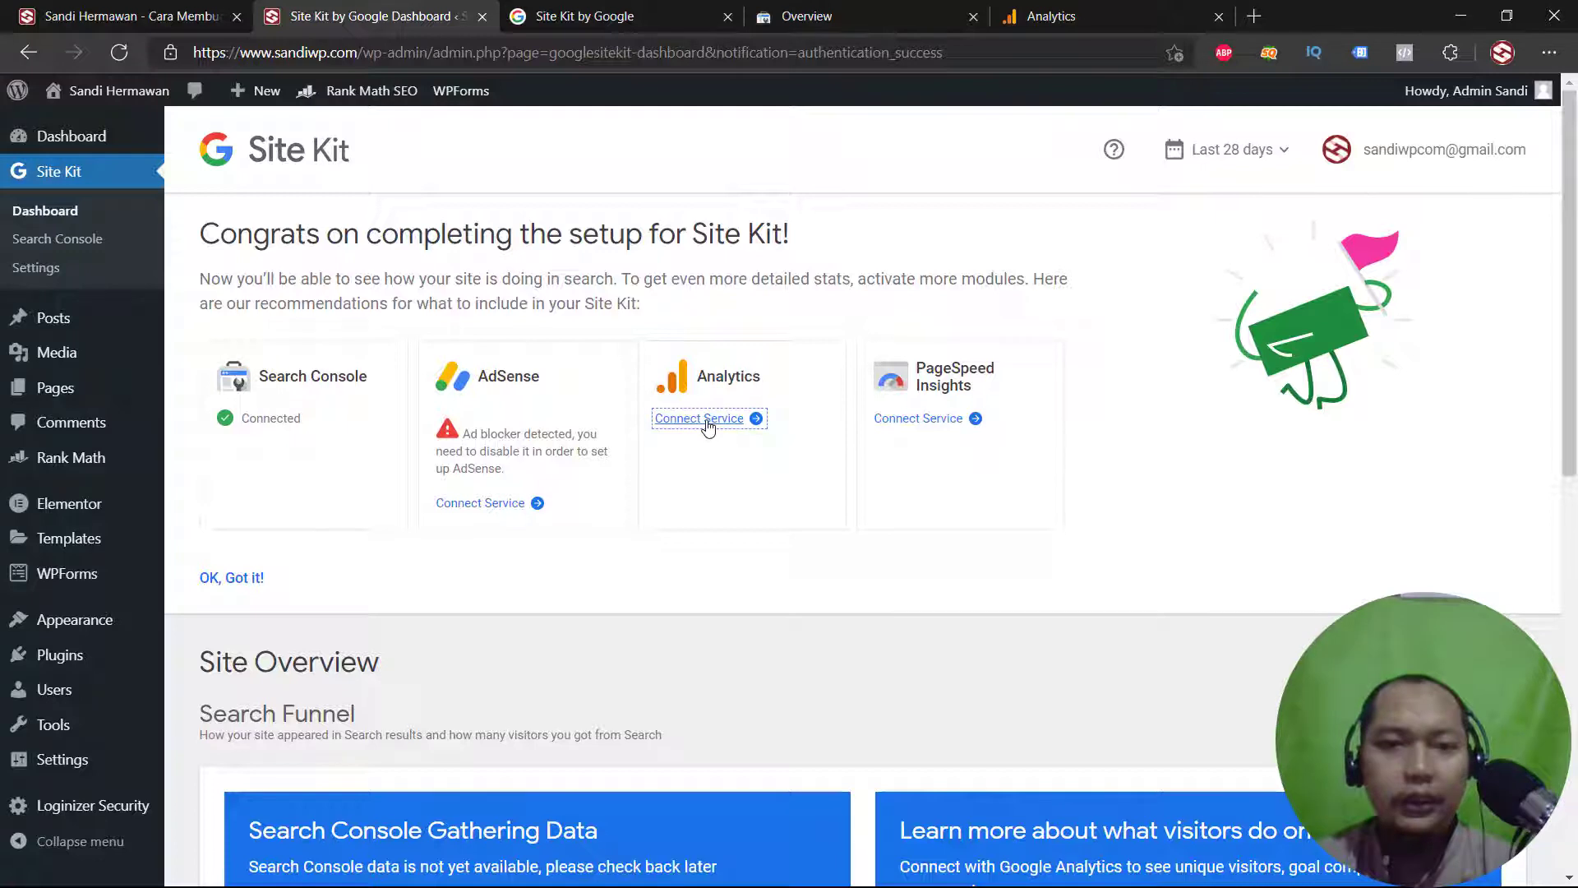
left_click(699, 419)
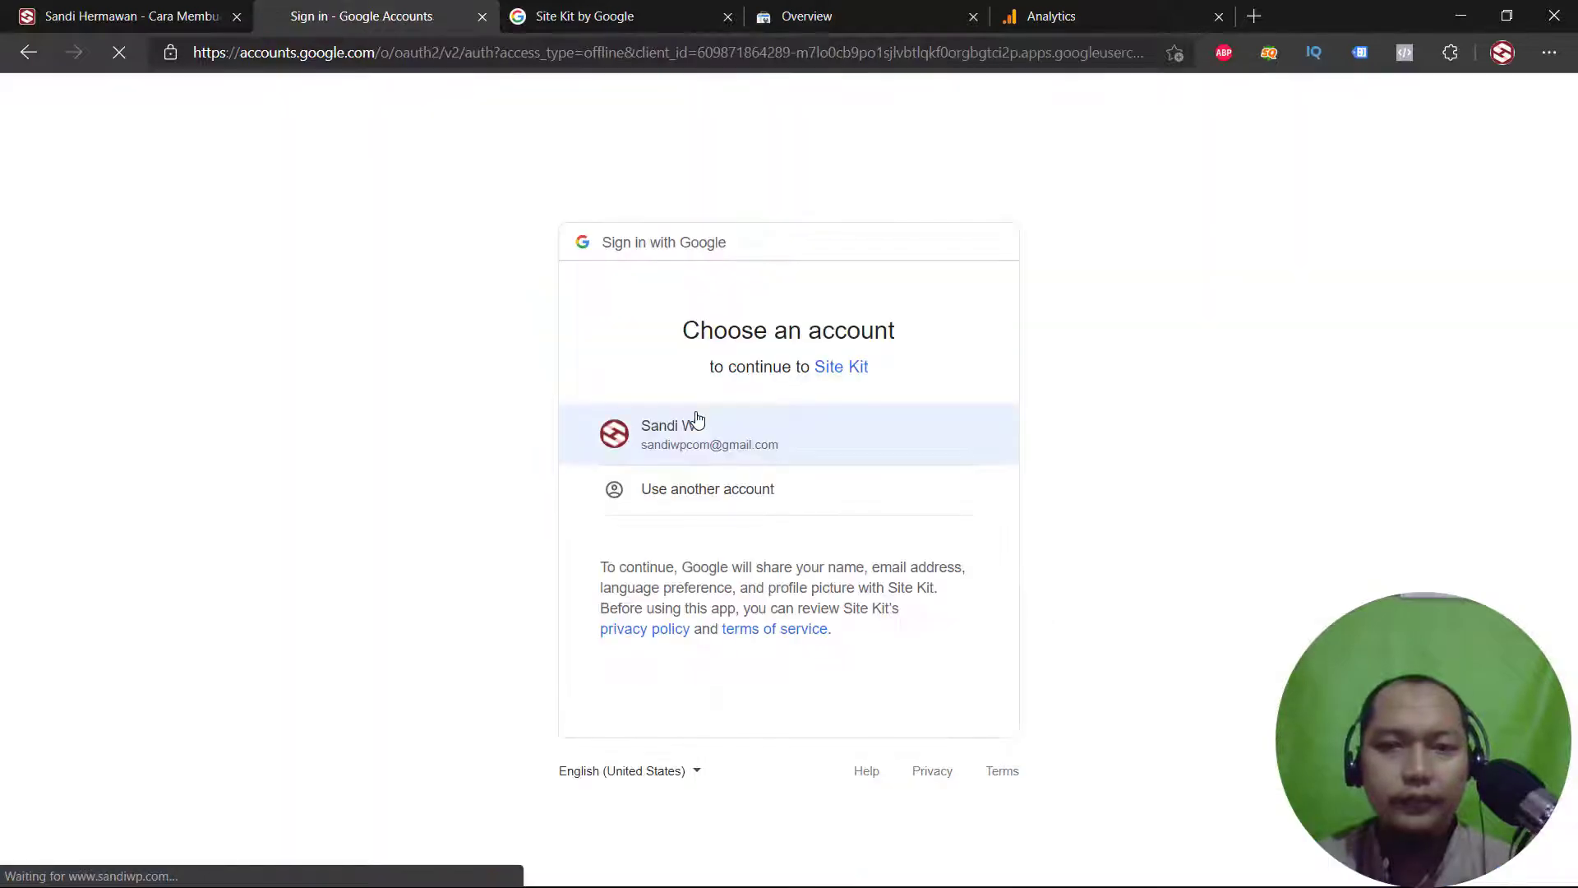
left_click(695, 438)
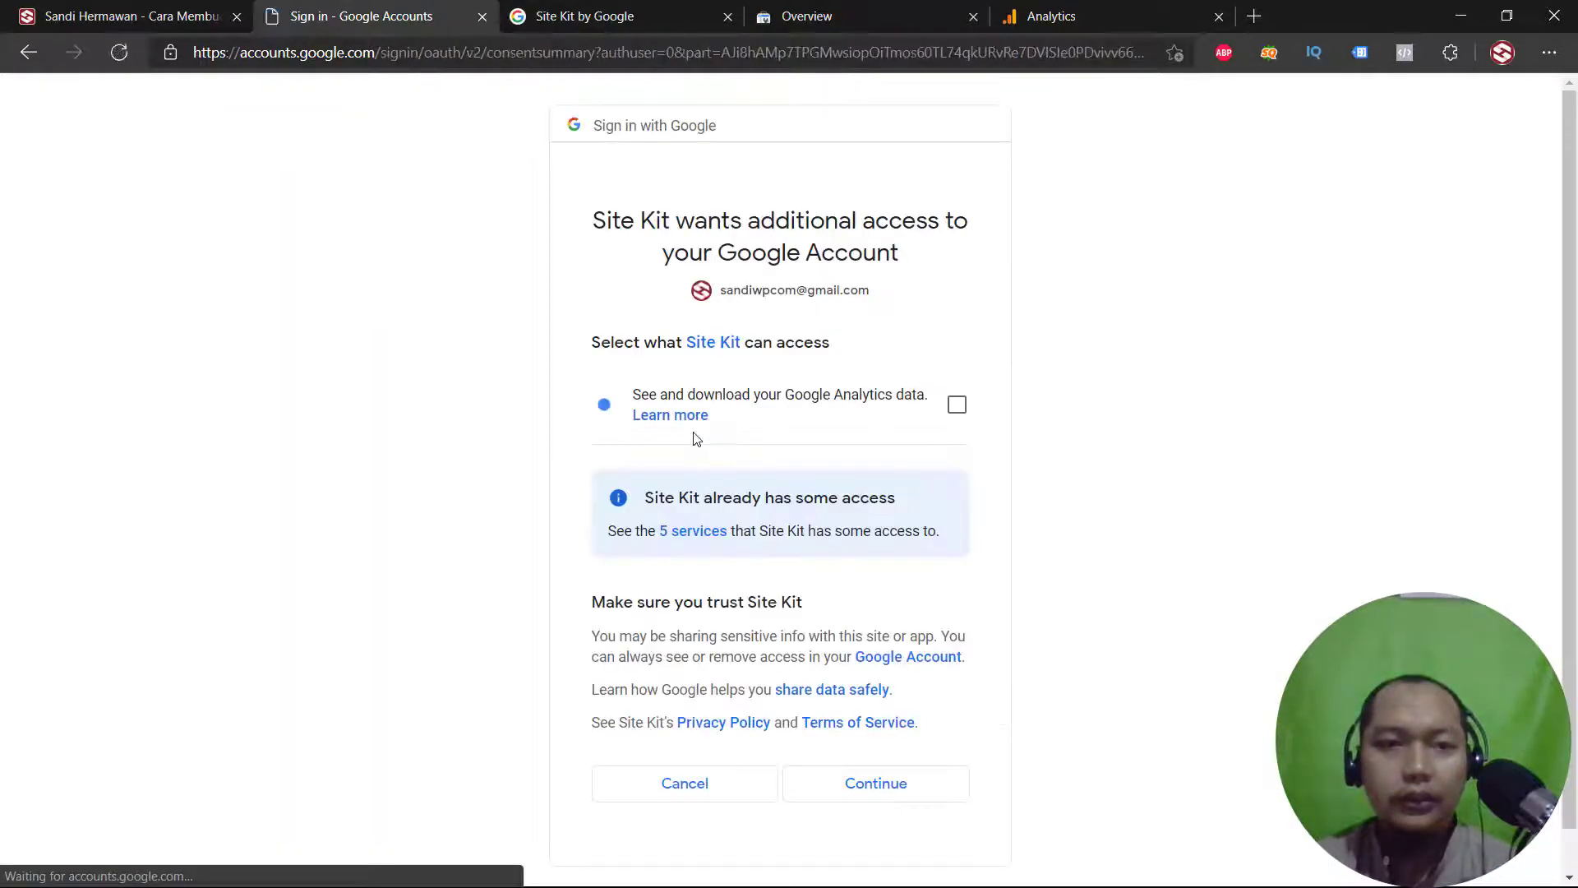
scroll(869, 751, "down", 1)
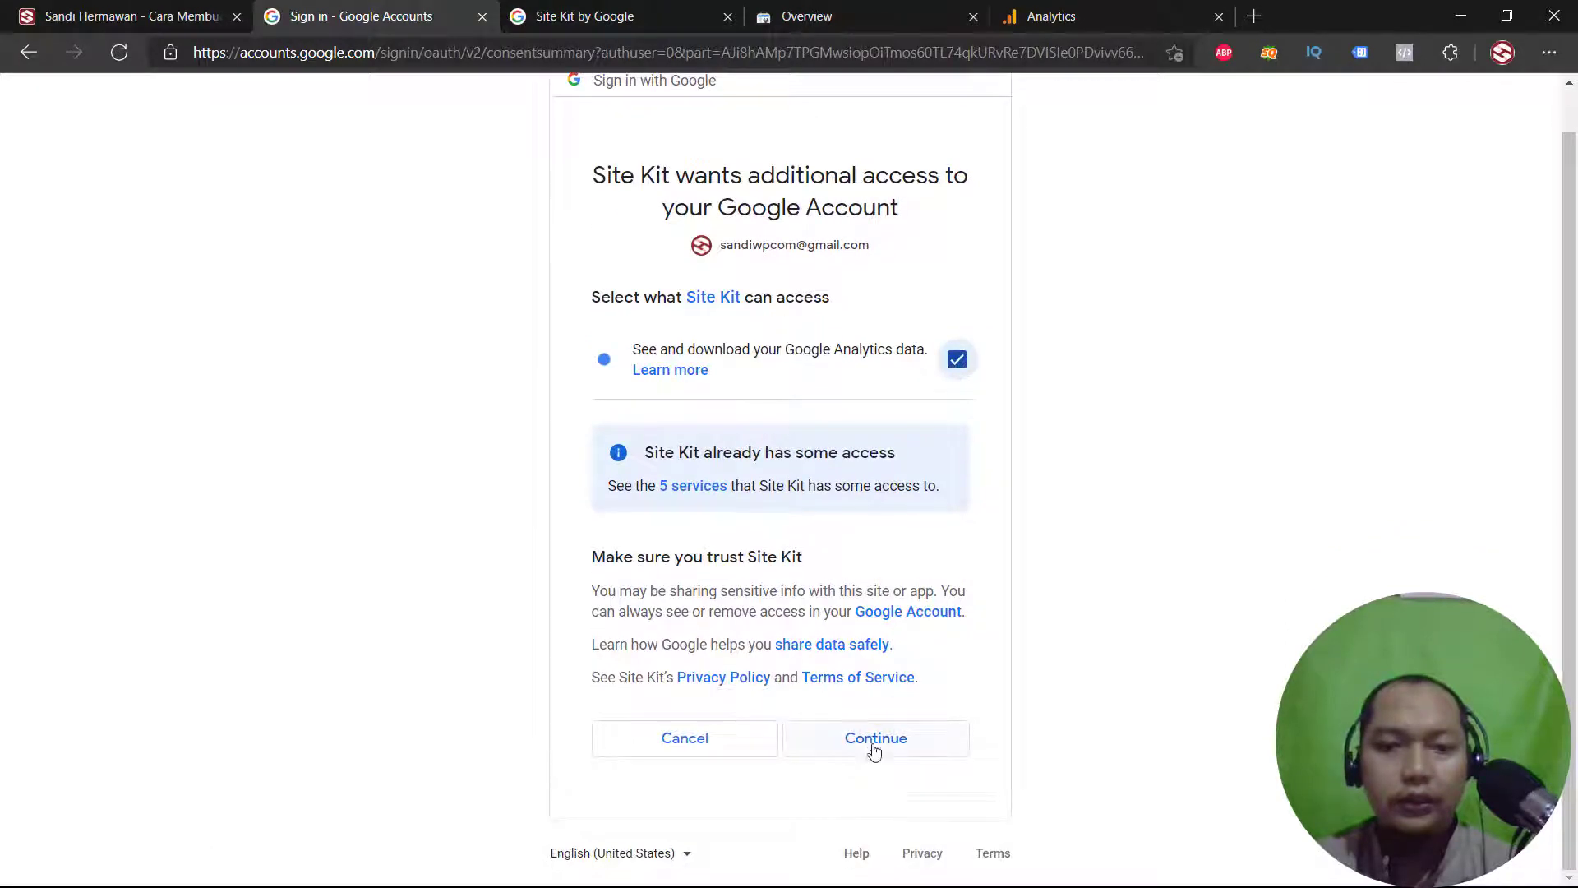
left_click(873, 748)
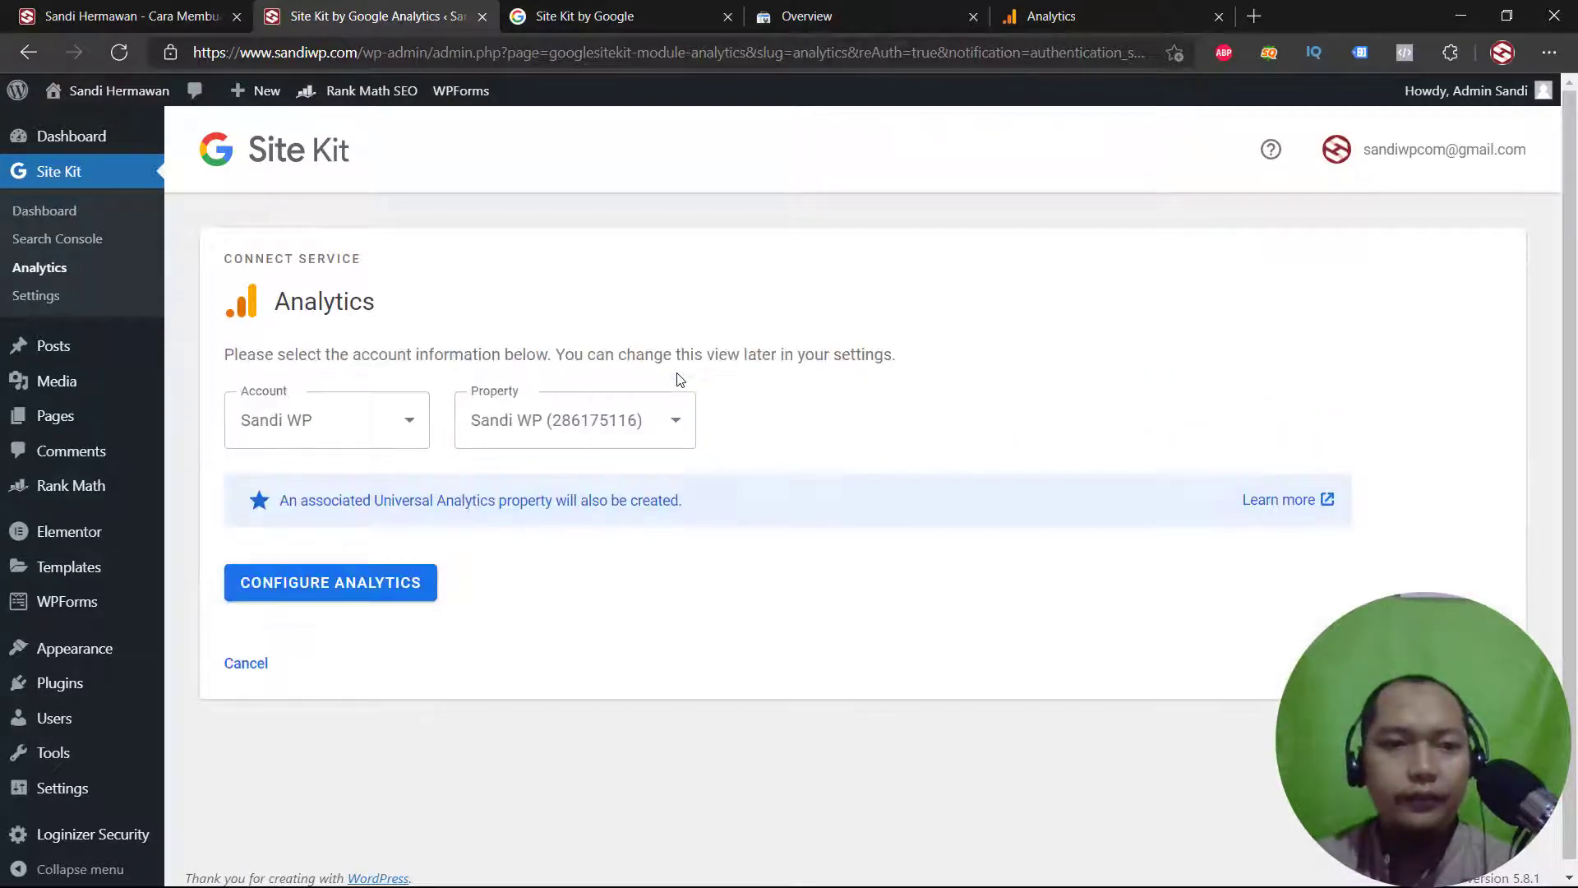
Configure Analytics with the preselected account and property, and grant Site Kit permission to edit Google Analytics management entities
left_click(279, 423)
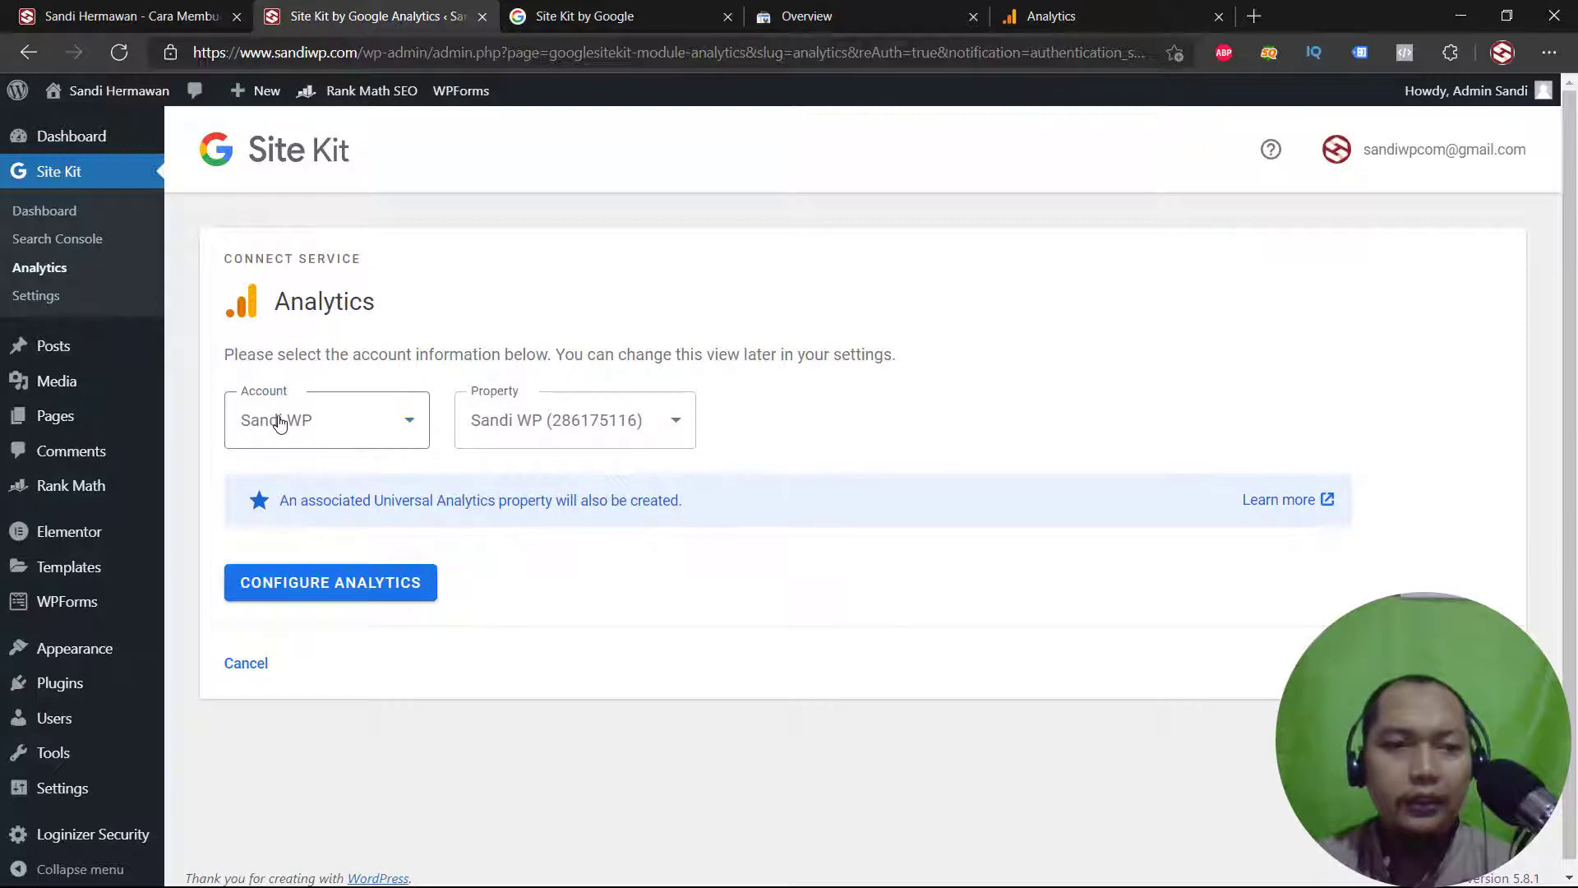
left_click(407, 587)
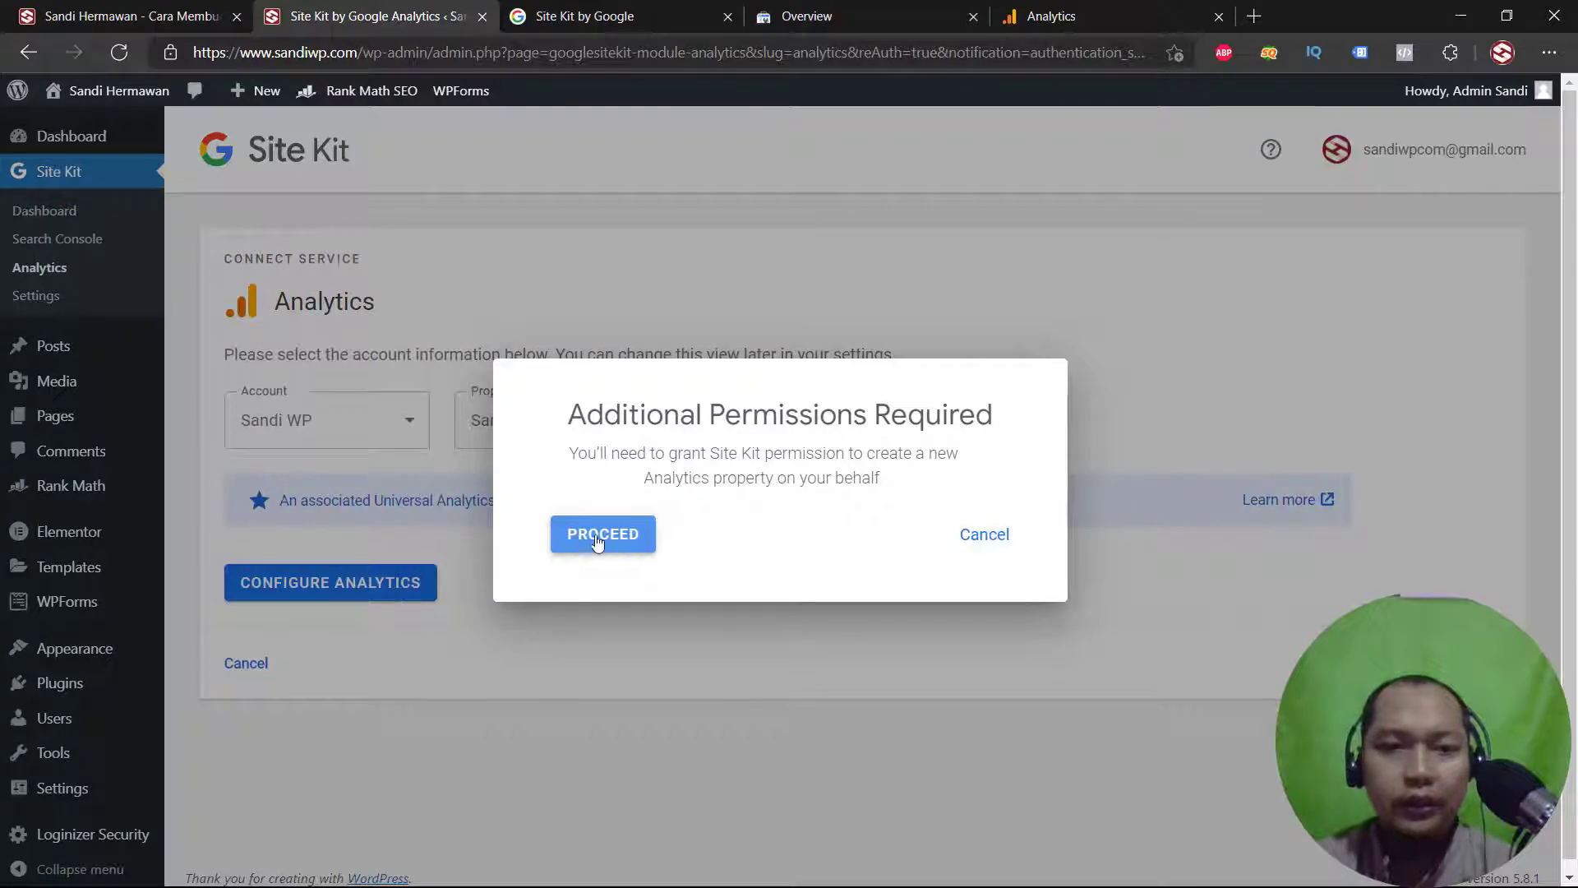
left_click(597, 540)
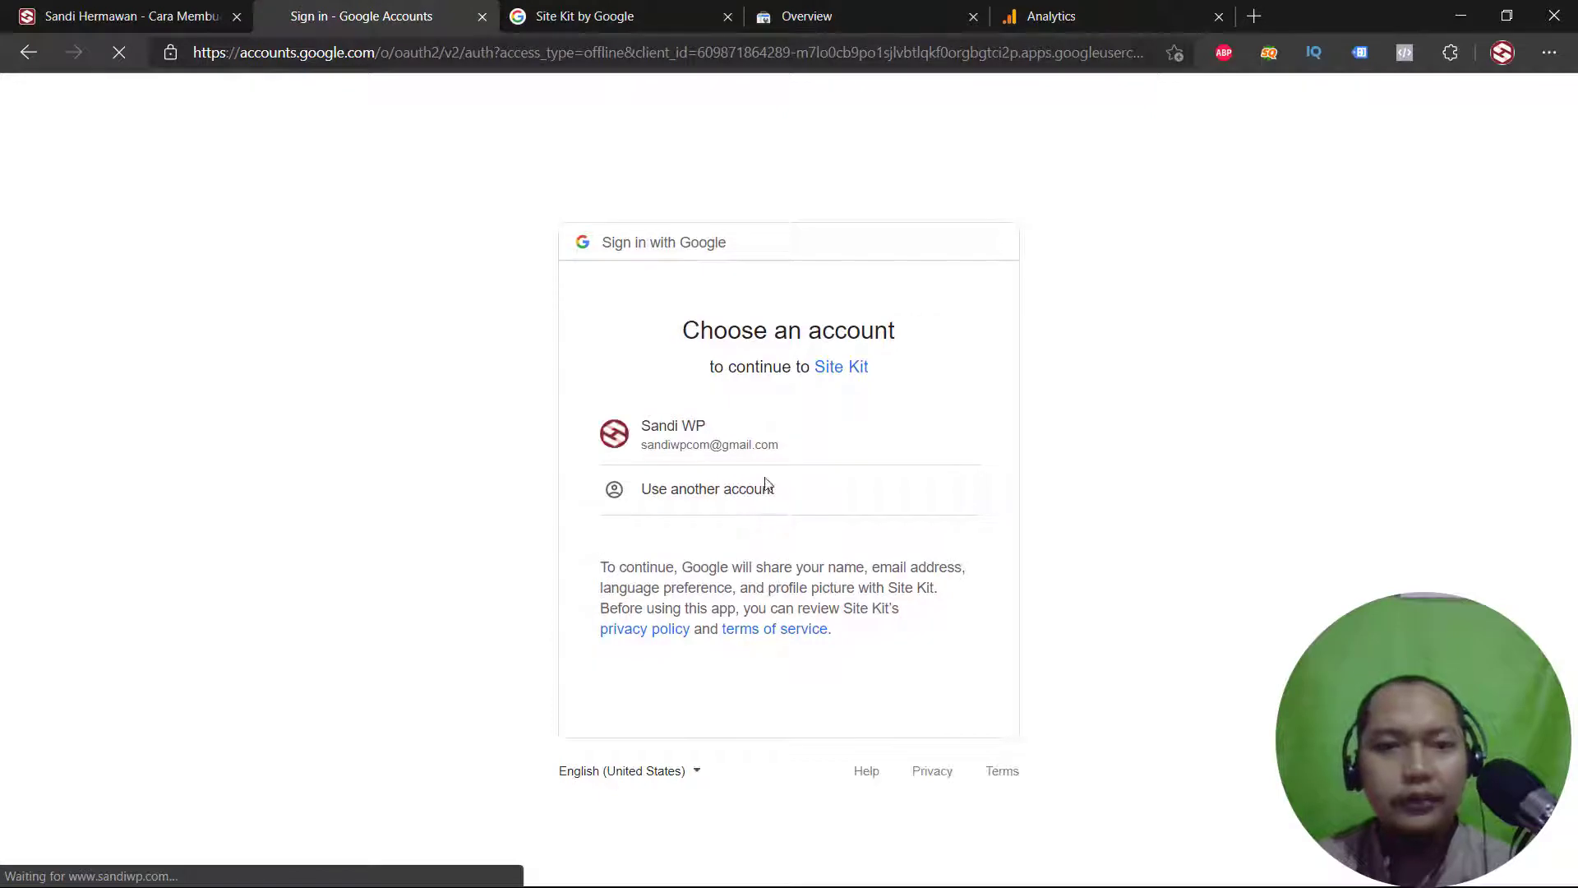
left_click(755, 431)
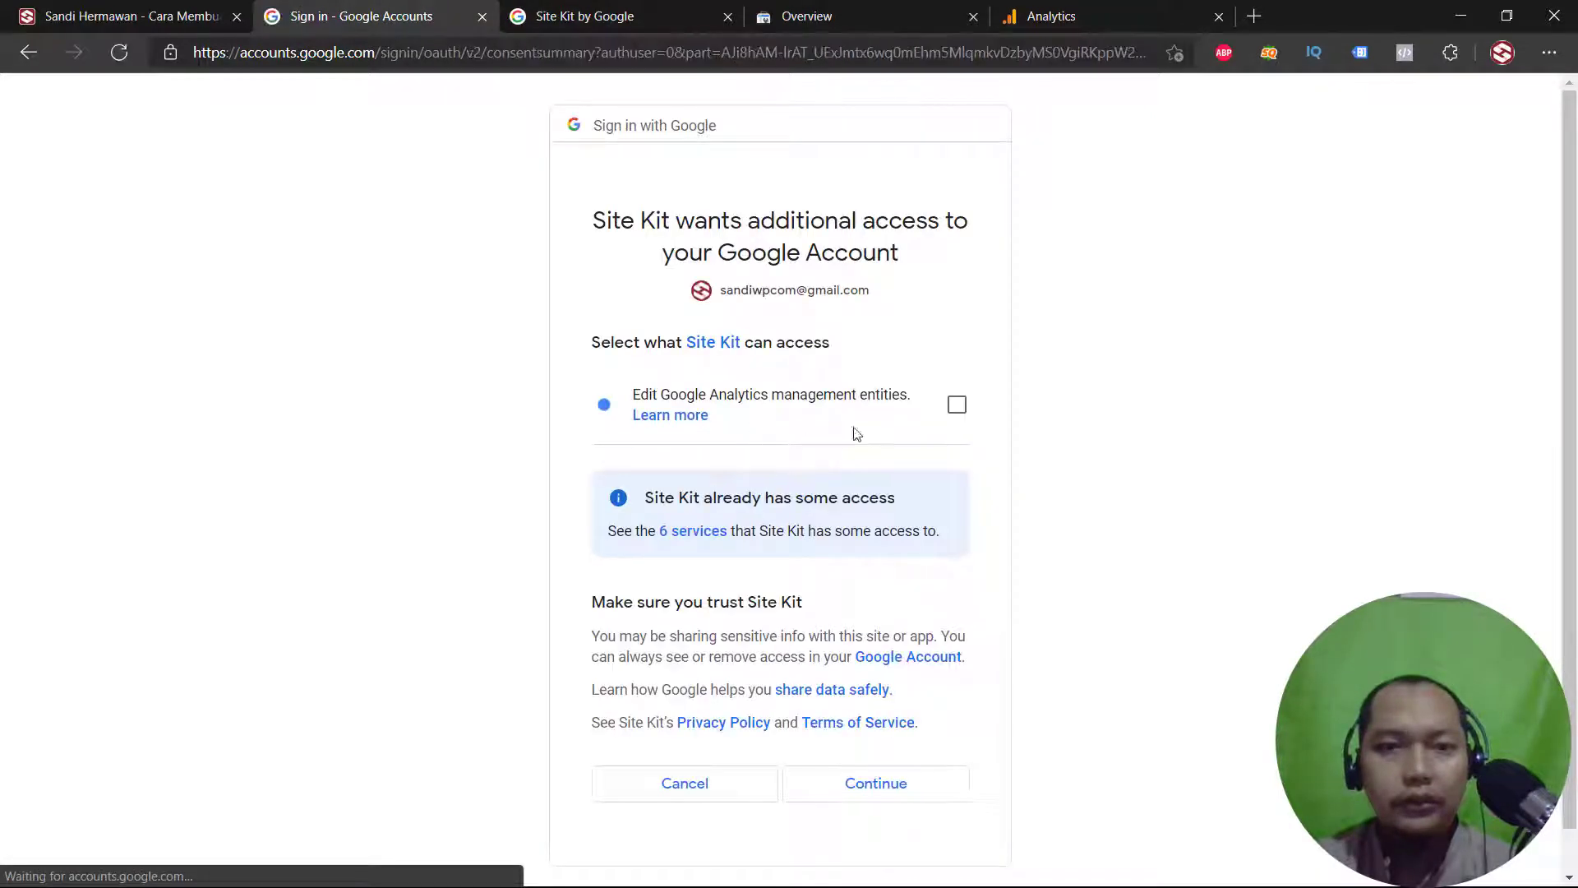
left_click(887, 799)
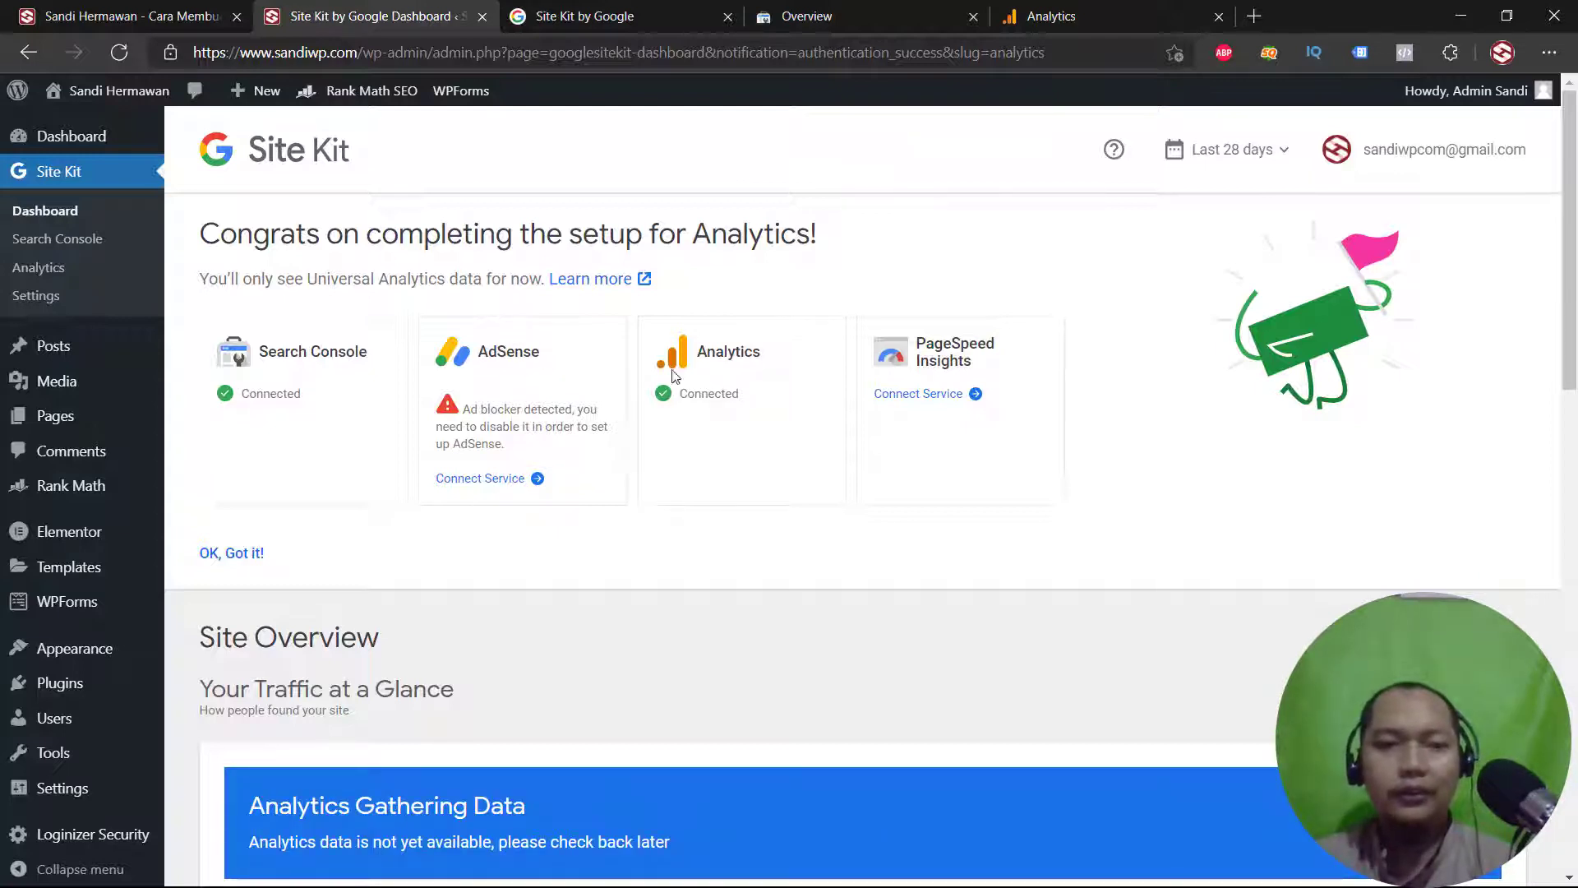
Examine the traffic, Search Funnel, Acquisition, and Page Speed and Experience sections of the Site Kit dashboard
scroll(900, 492, "down", 5)
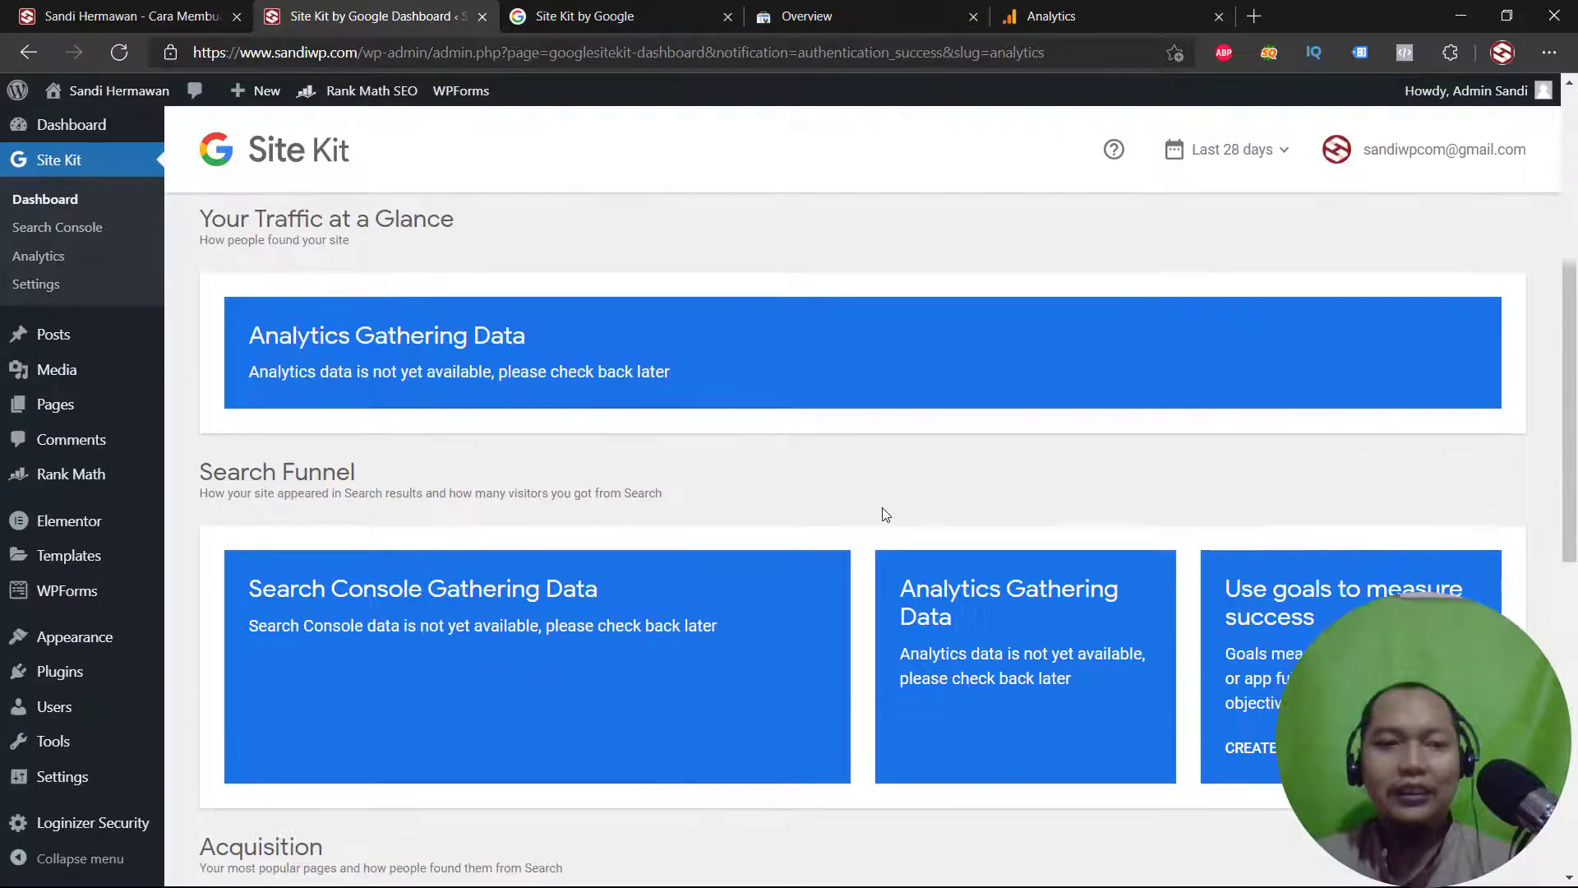
scroll(338, 409, "up", 3)
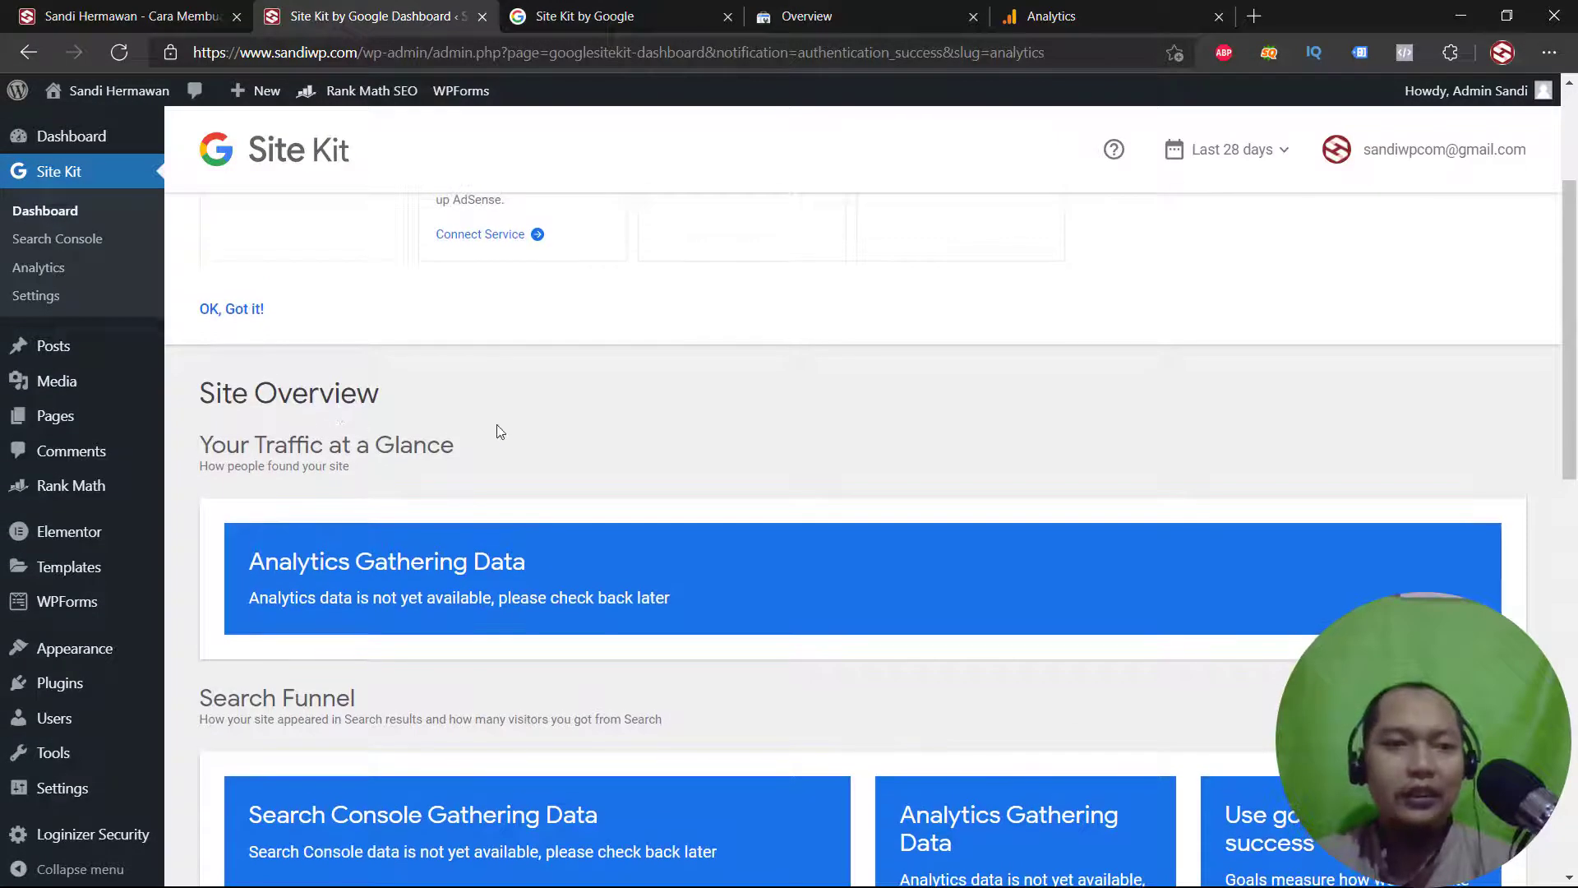
scroll(498, 429, "down", 3)
scroll(1091, 373, "down", 7)
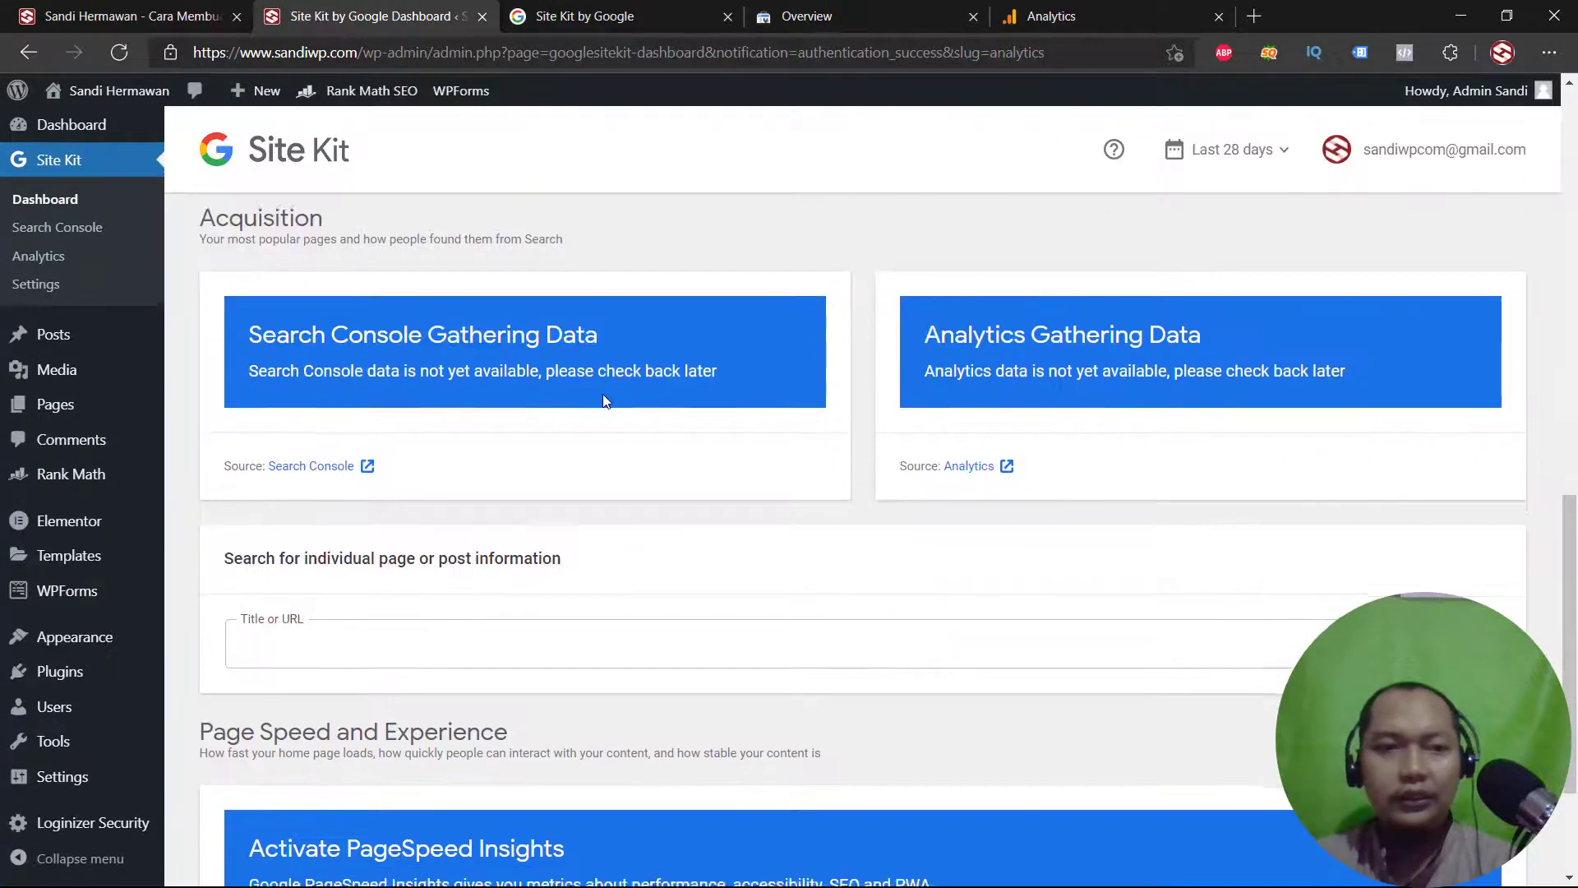
scroll(605, 400, "up", 7)
scroll(605, 407, "down", 10)
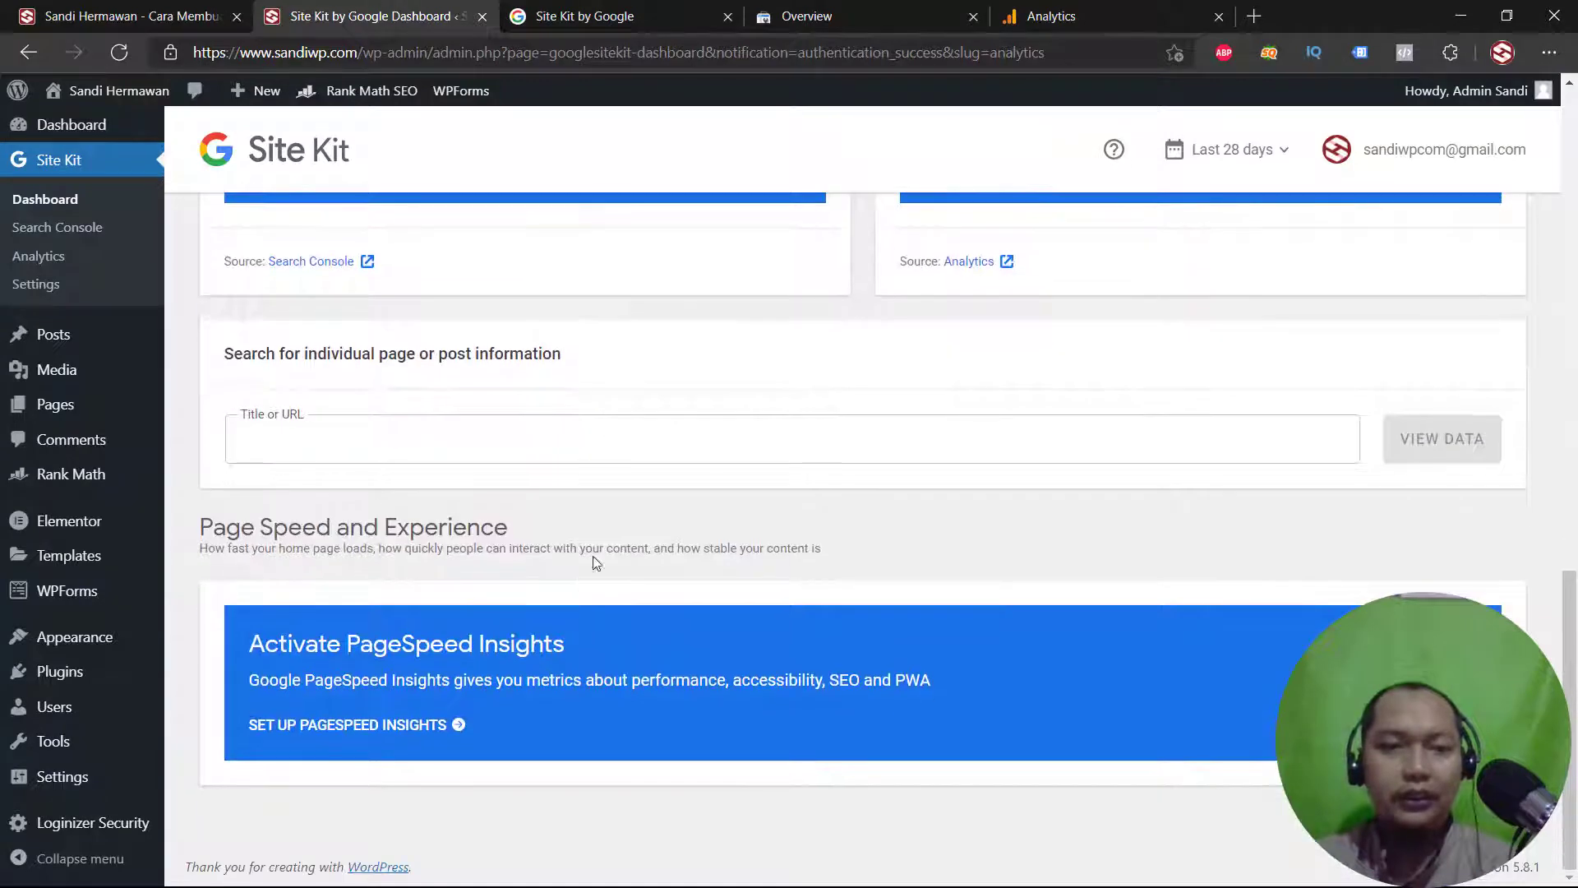
Connect the PageSpeed Insights service to Site Kit and dismiss the setup completion notice
scroll(609, 544, "up", 15)
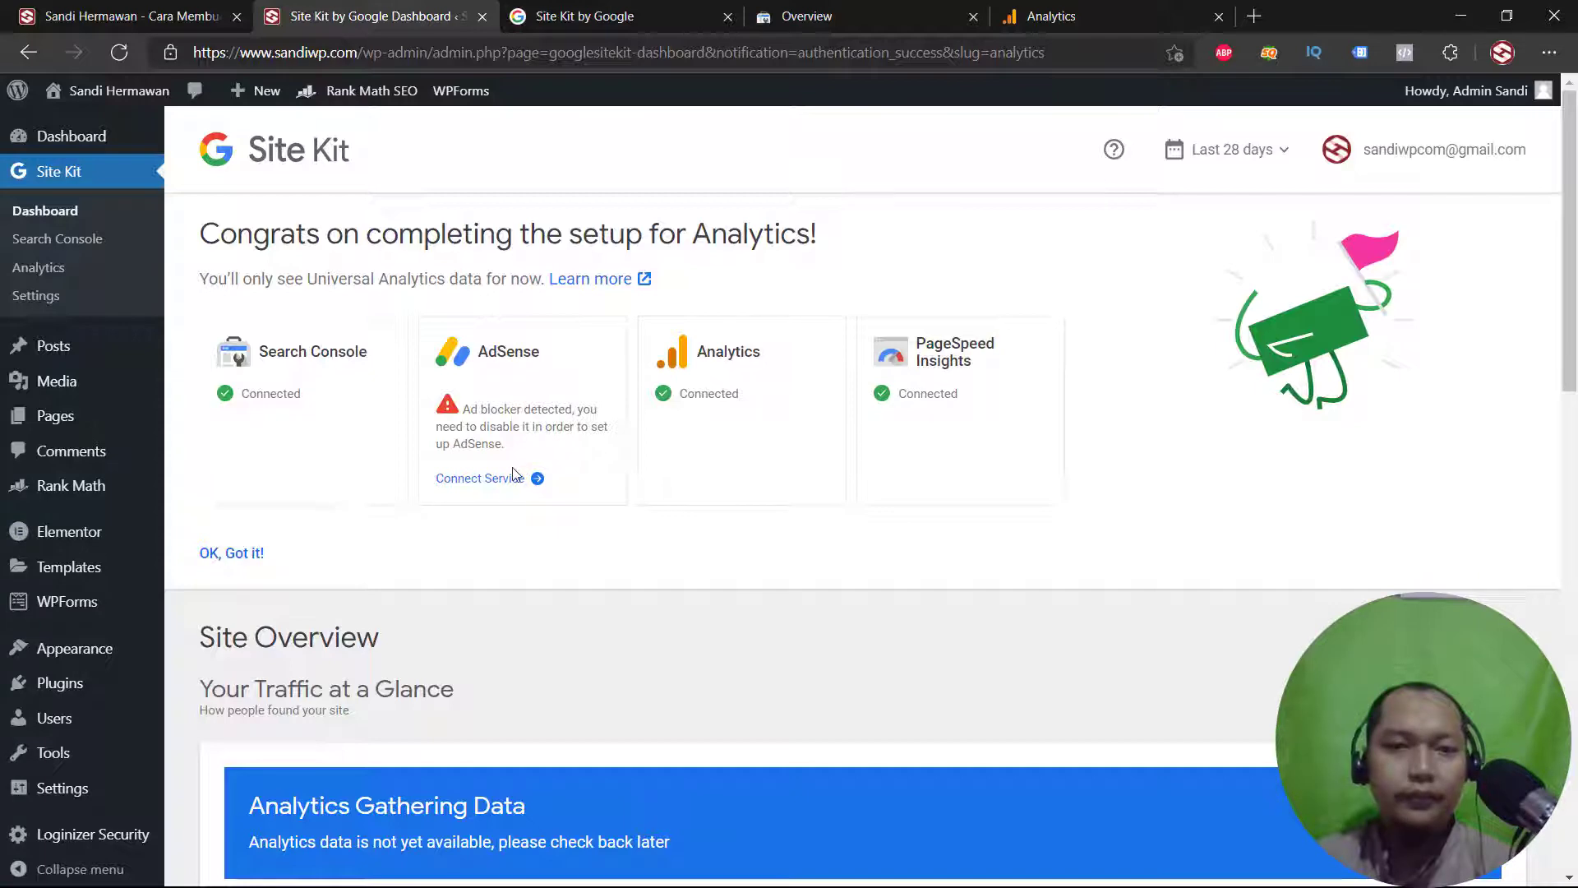
left_click(246, 555)
Examine the mobile lab metrics and site improvement recommendations under Page Speed and Experience
scroll(701, 504, "down", 8)
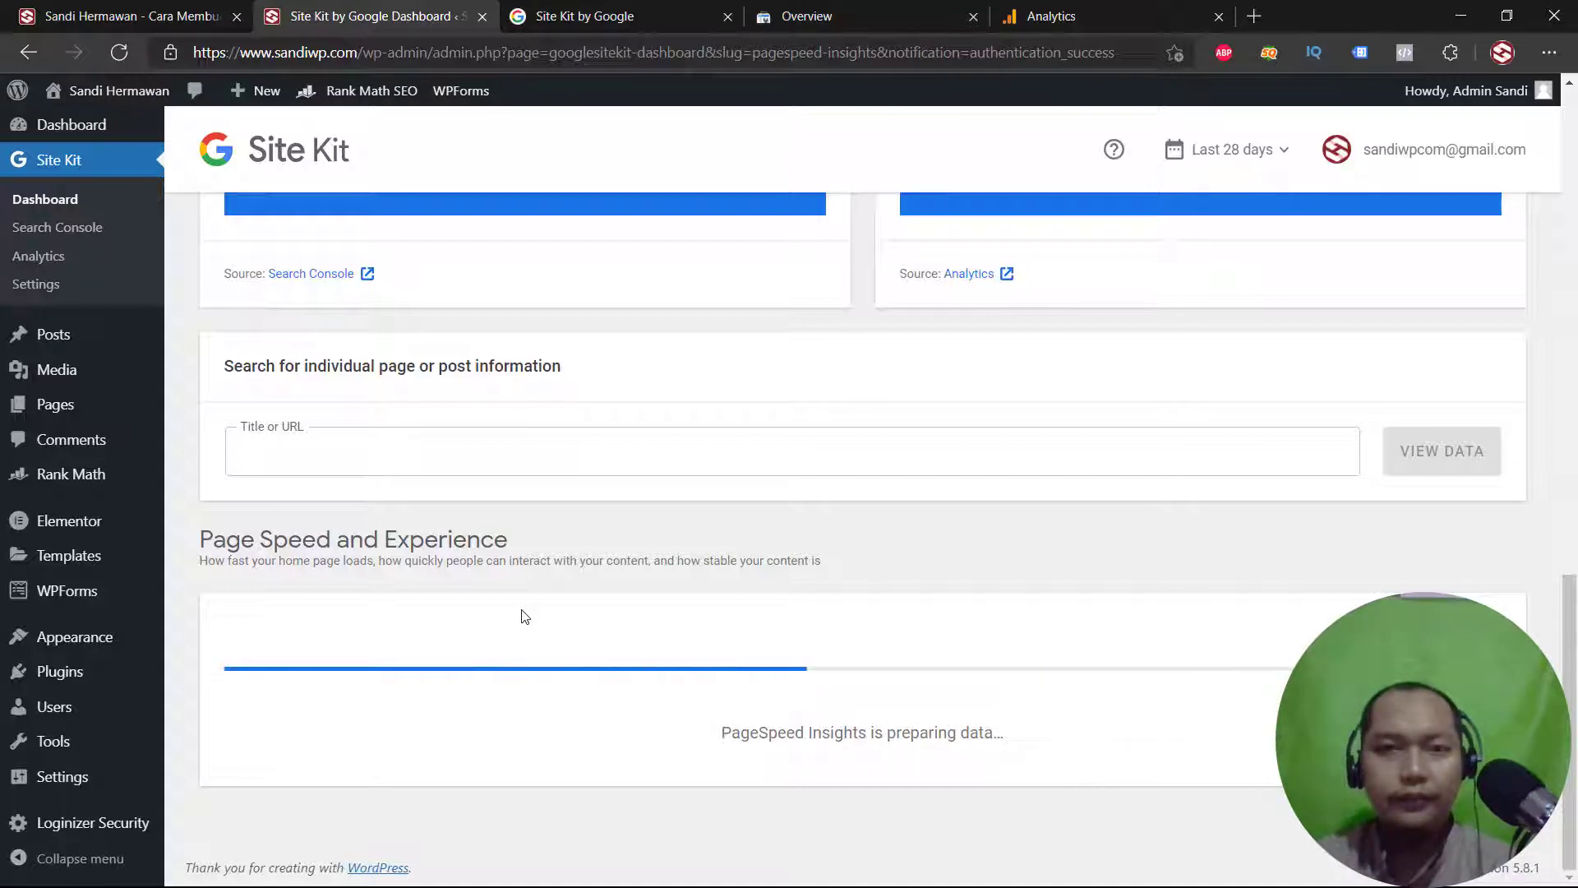
scroll(524, 617, "down", 4)
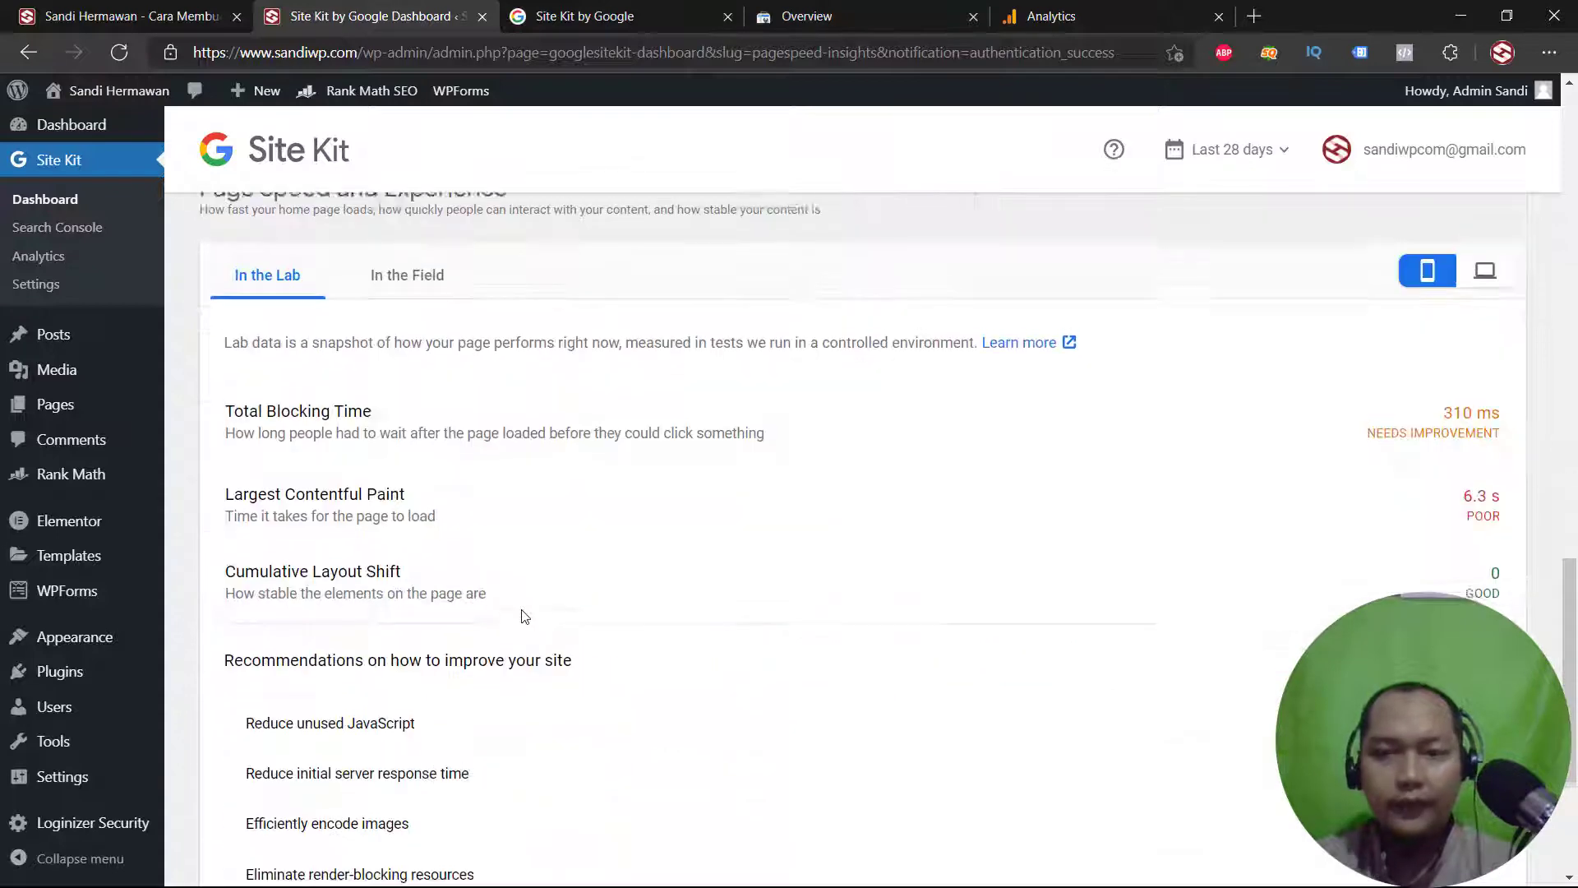
scroll(750, 609, "down", 3)
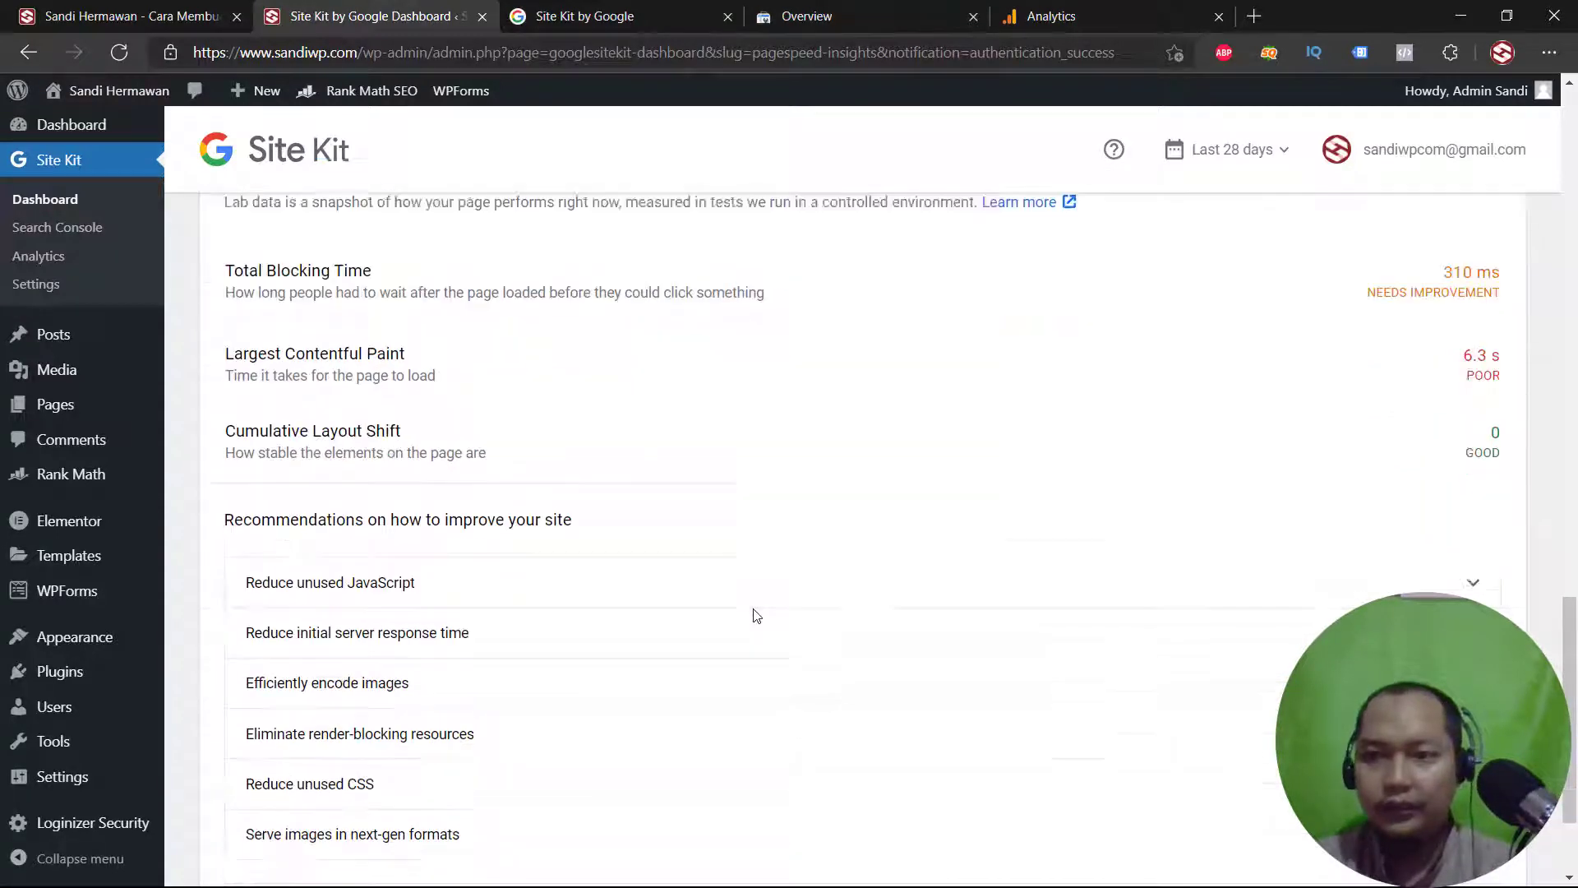
scroll(751, 617, "up", 7)
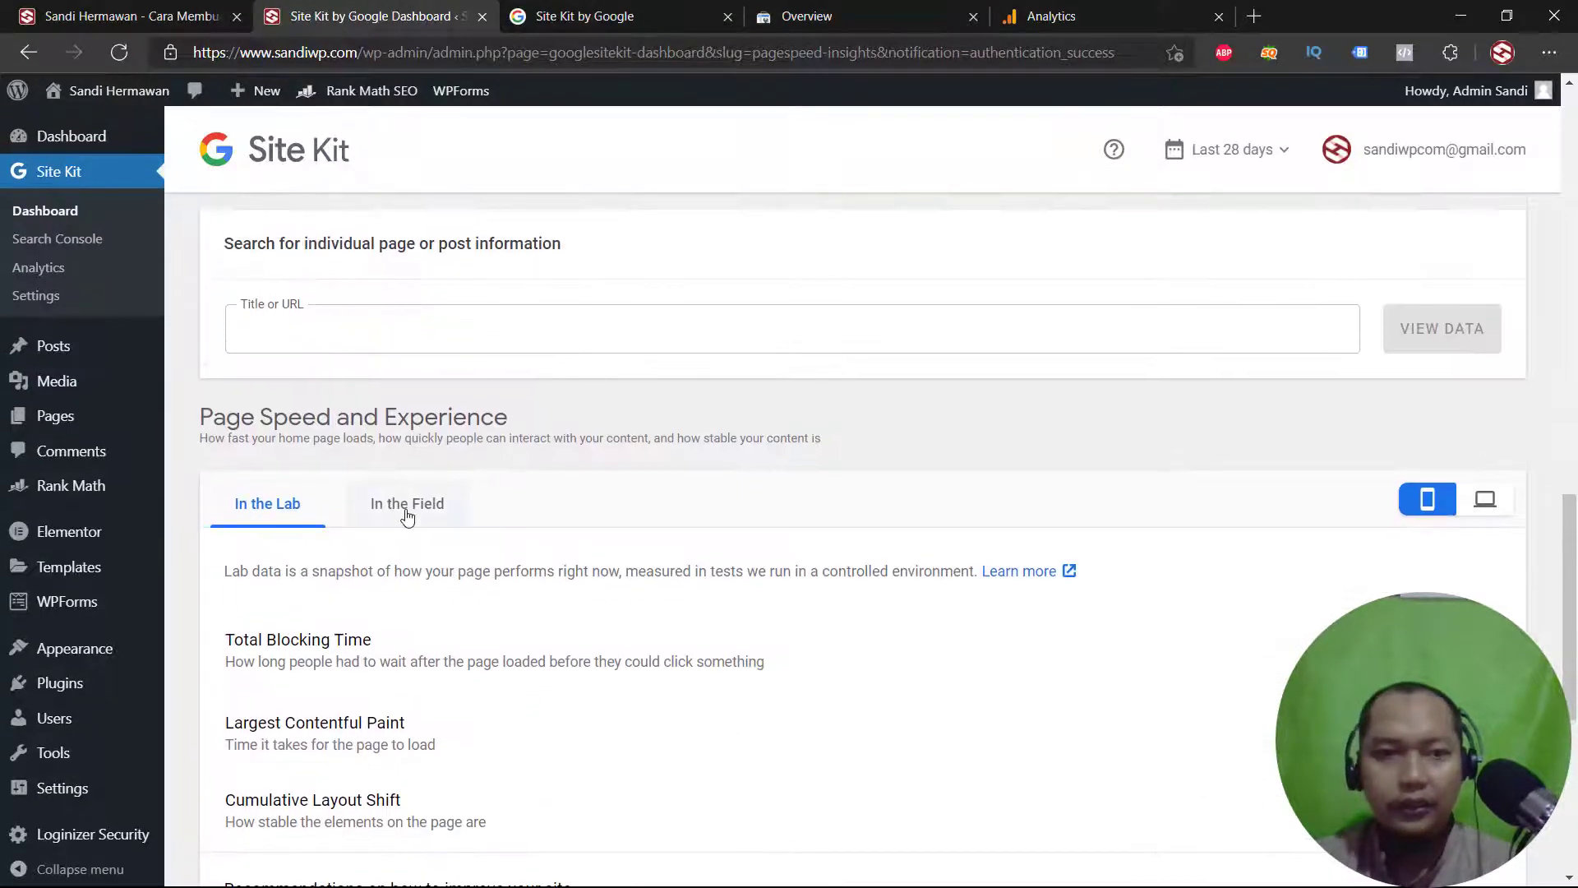
scroll(740, 591, "down", 3)
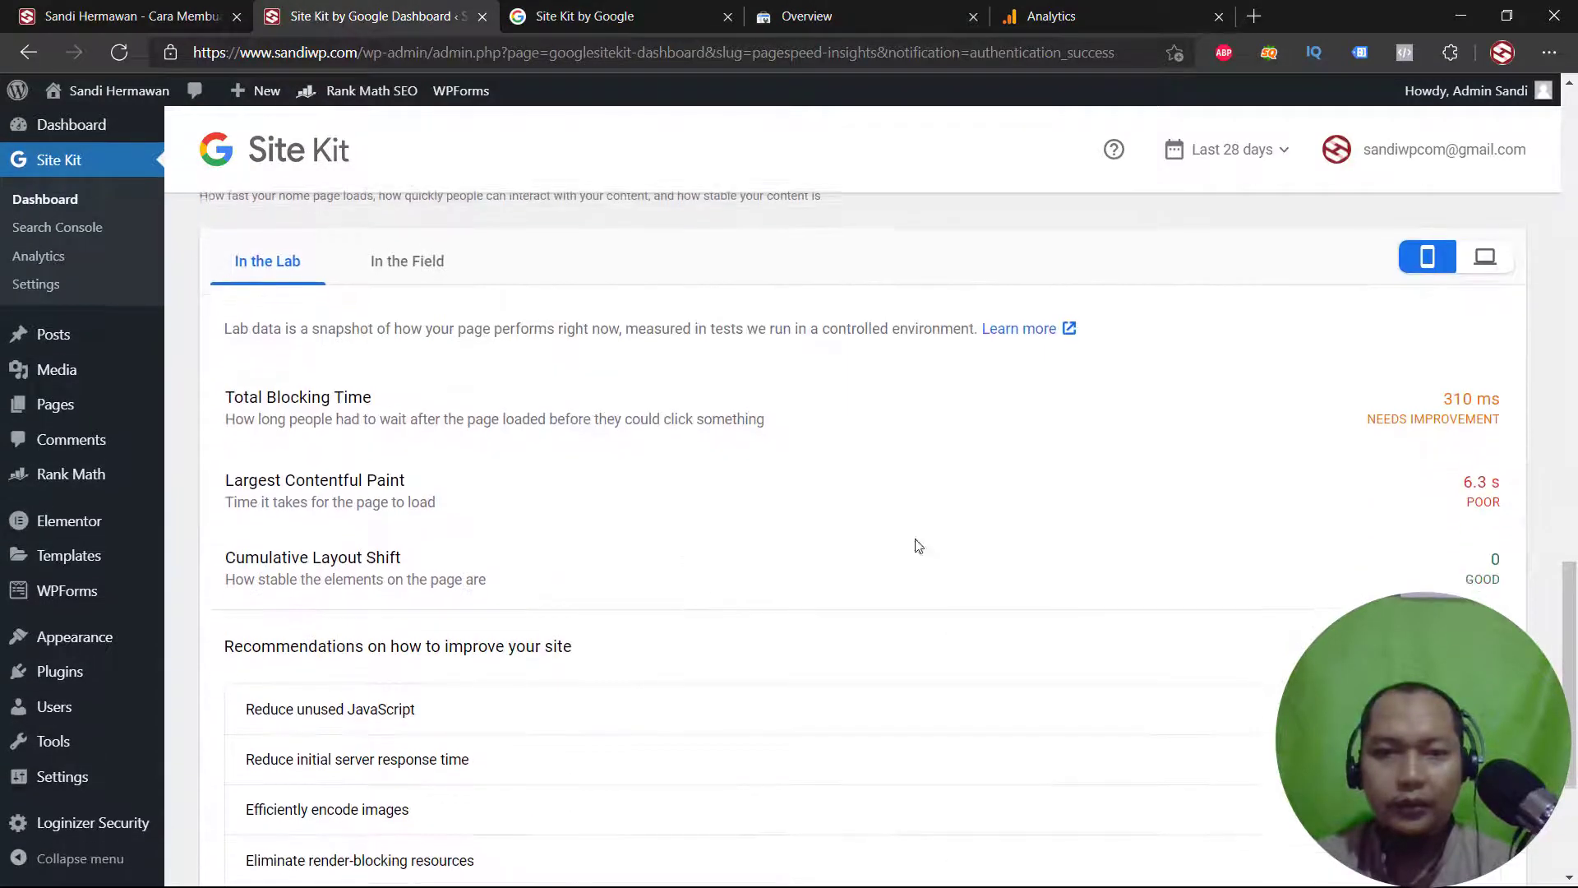
Compare the desktop and mobile lab results for page speed, and open Site Kit's Search Console page
left_click(1488, 255)
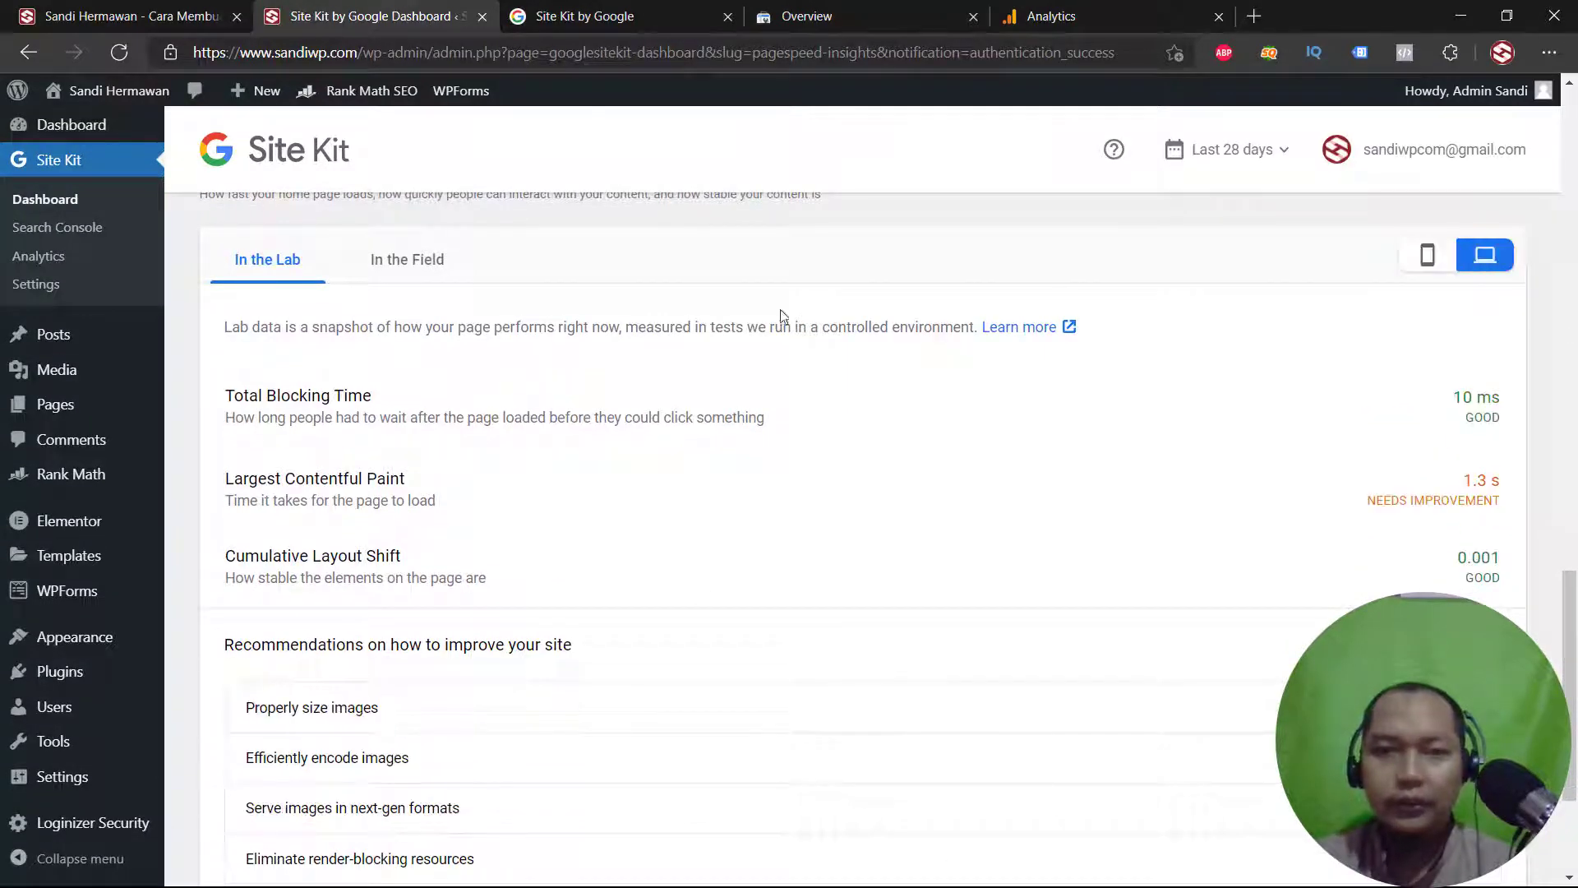
scroll(540, 468, "up", 3)
scroll(534, 493, "down", 3)
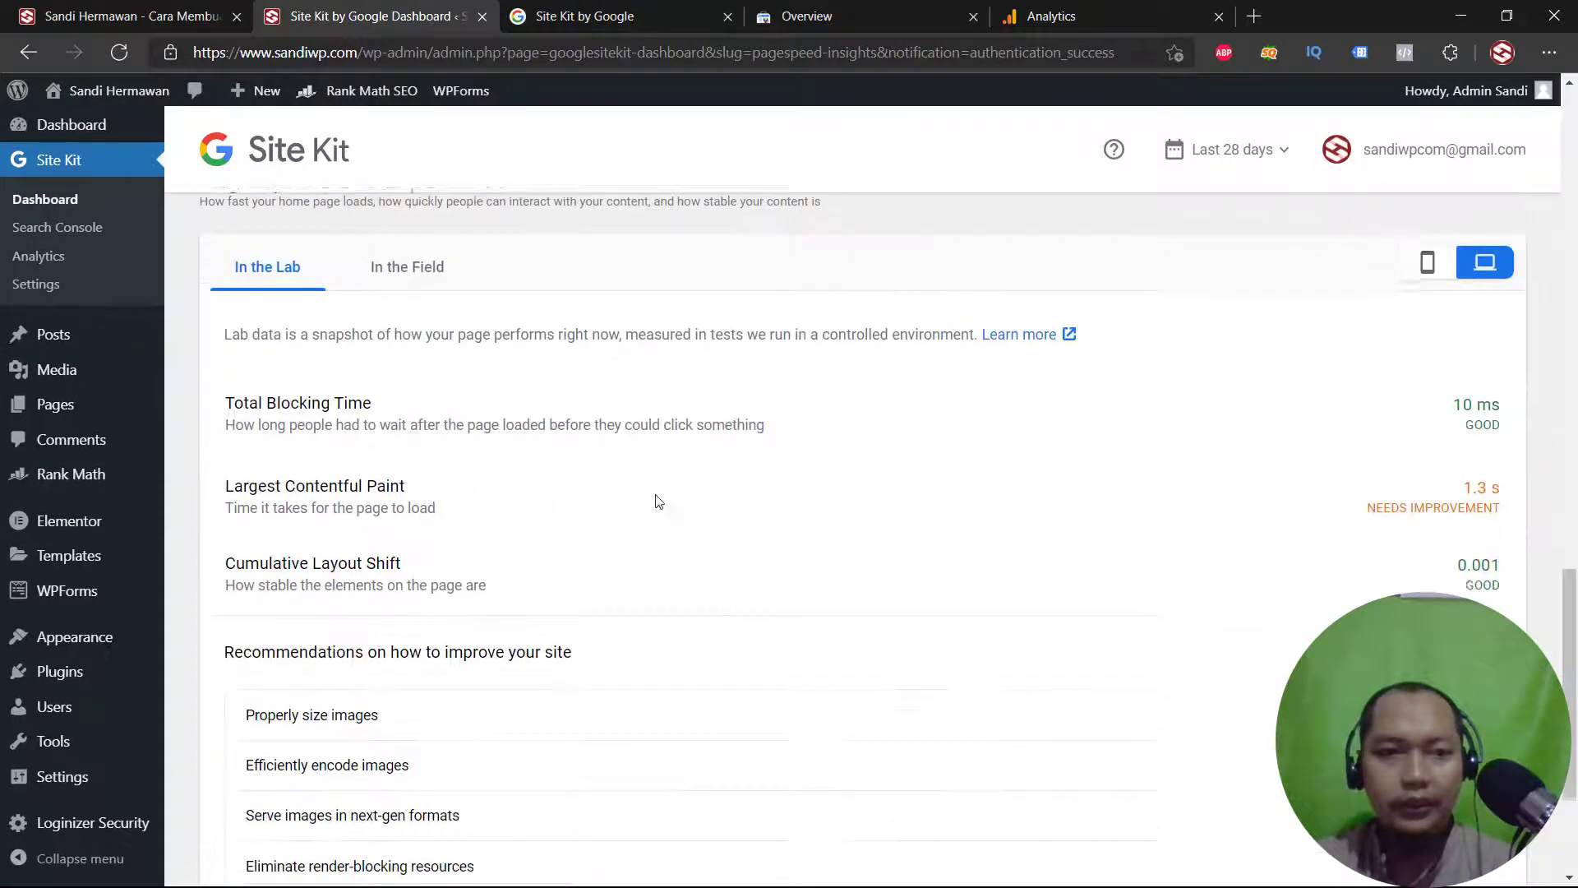
scroll(1414, 448, "down", 3)
scroll(1471, 315, "up", 3)
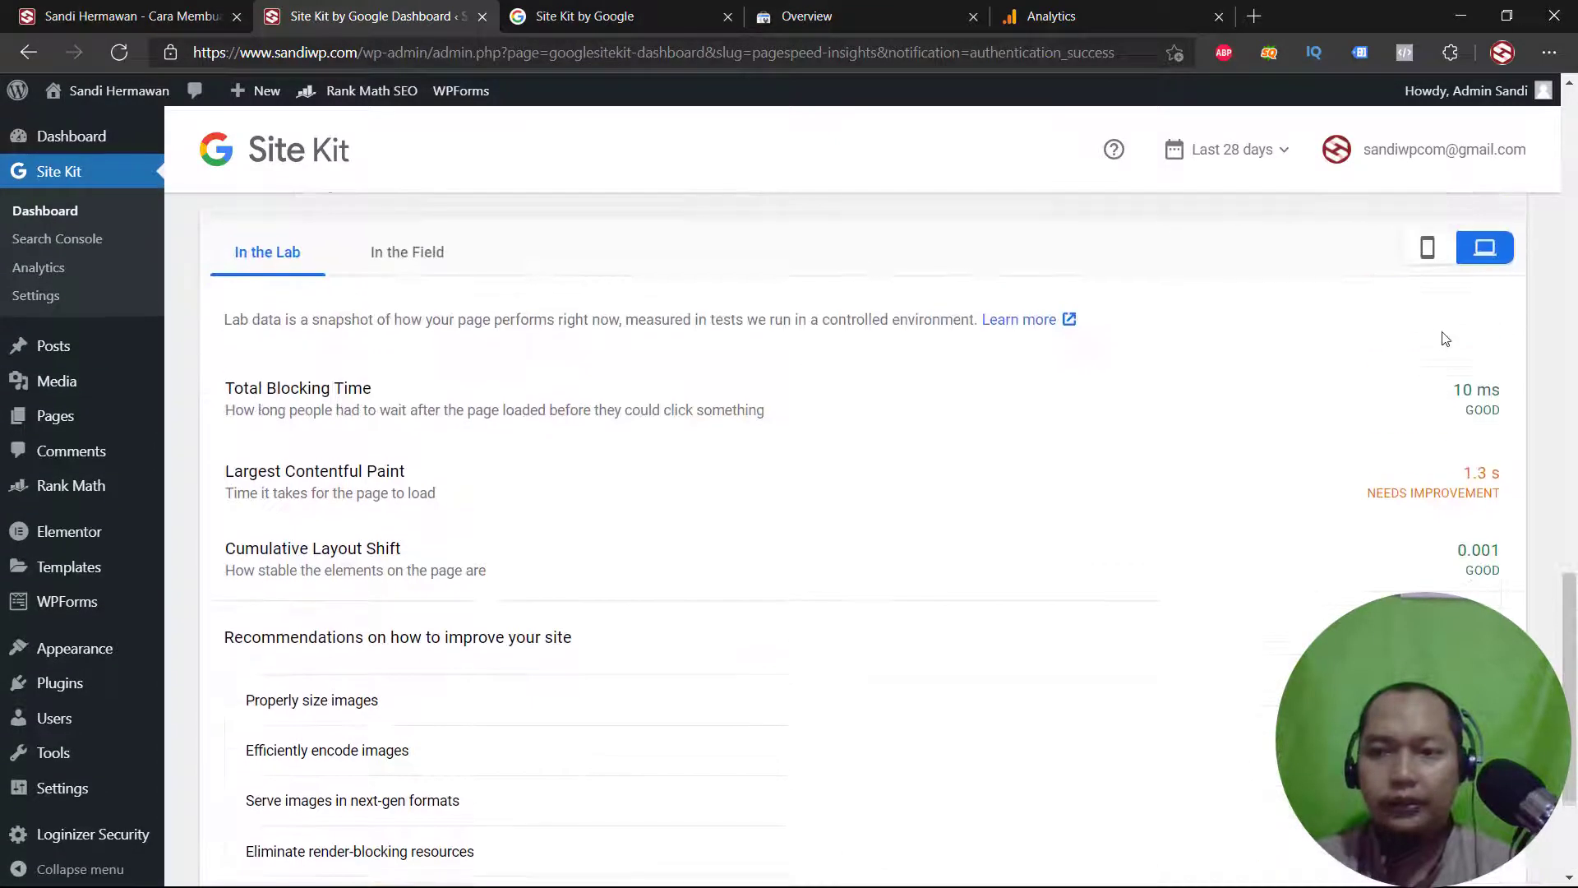
left_click(1430, 260)
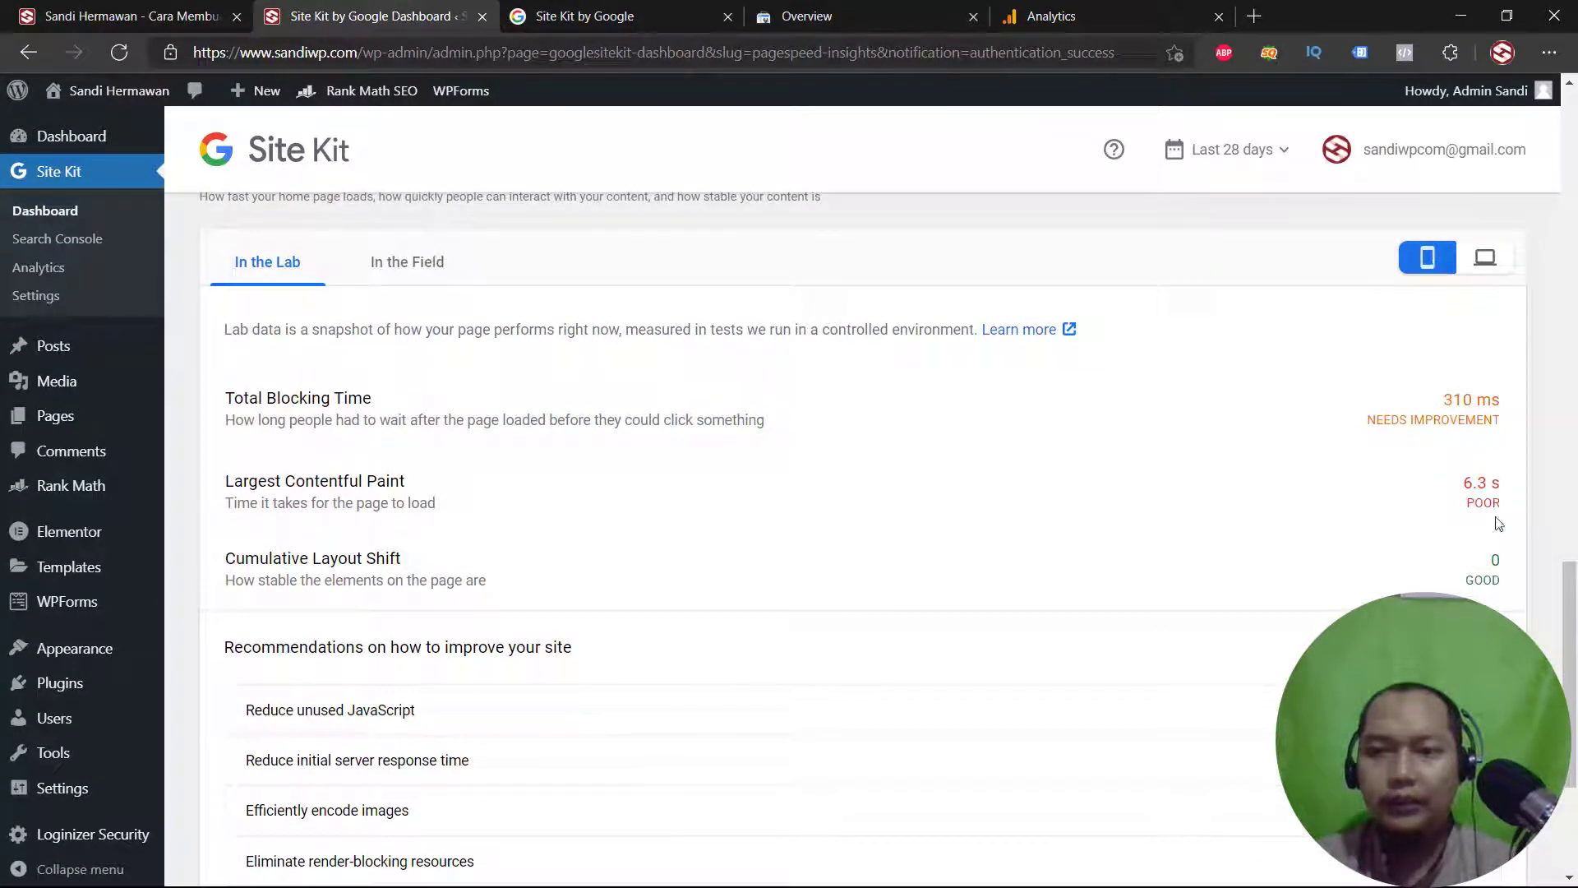
scroll(1464, 469, "up", 3)
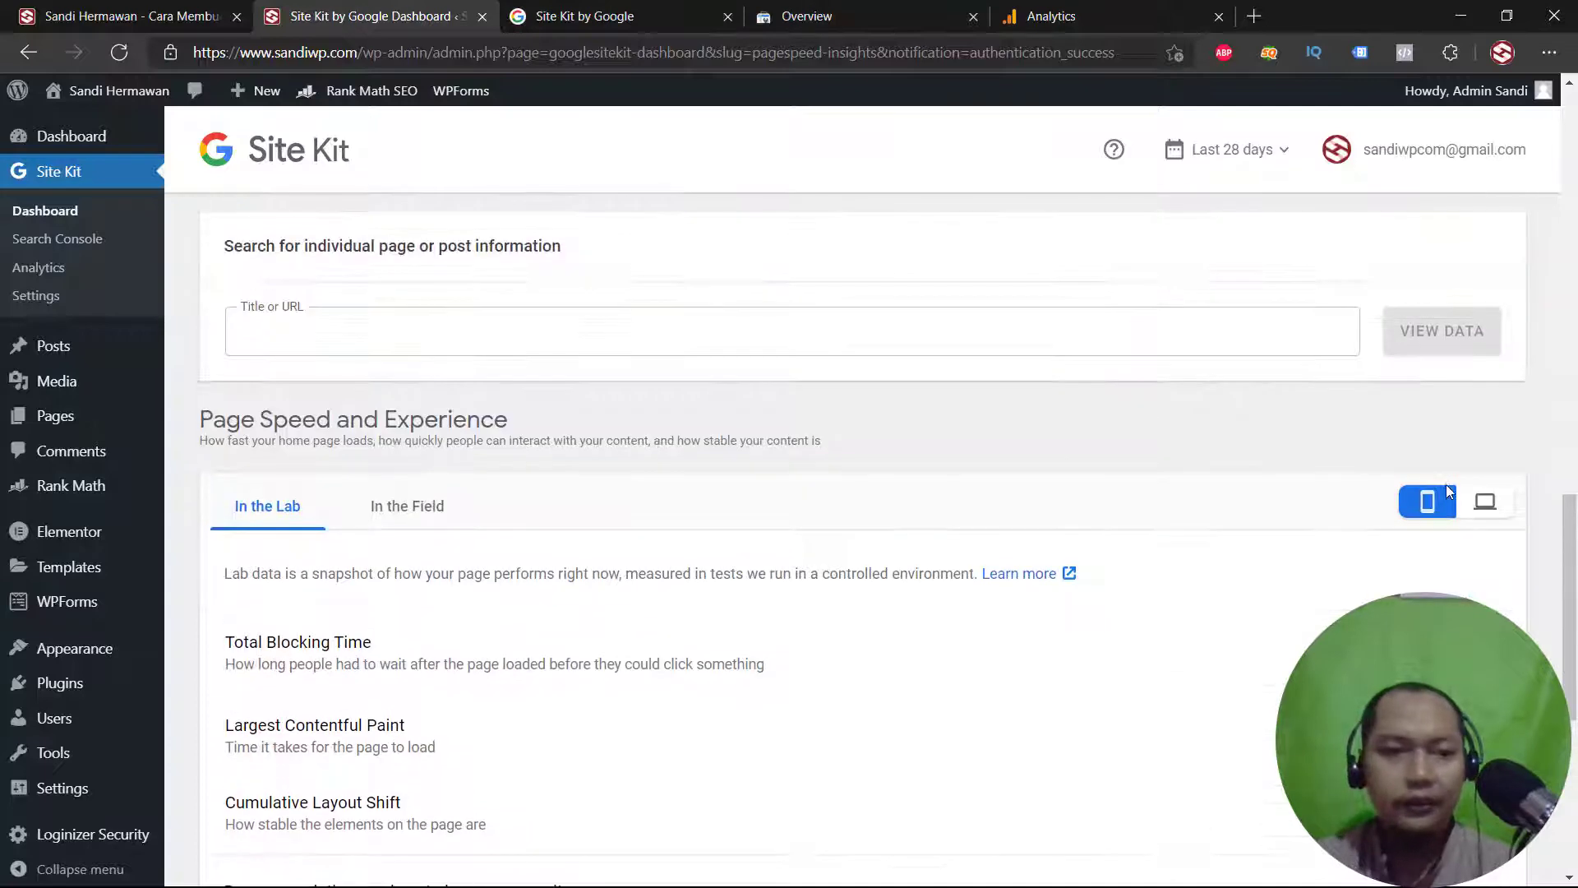
left_click(1485, 502)
scroll(550, 394, "up", 15)
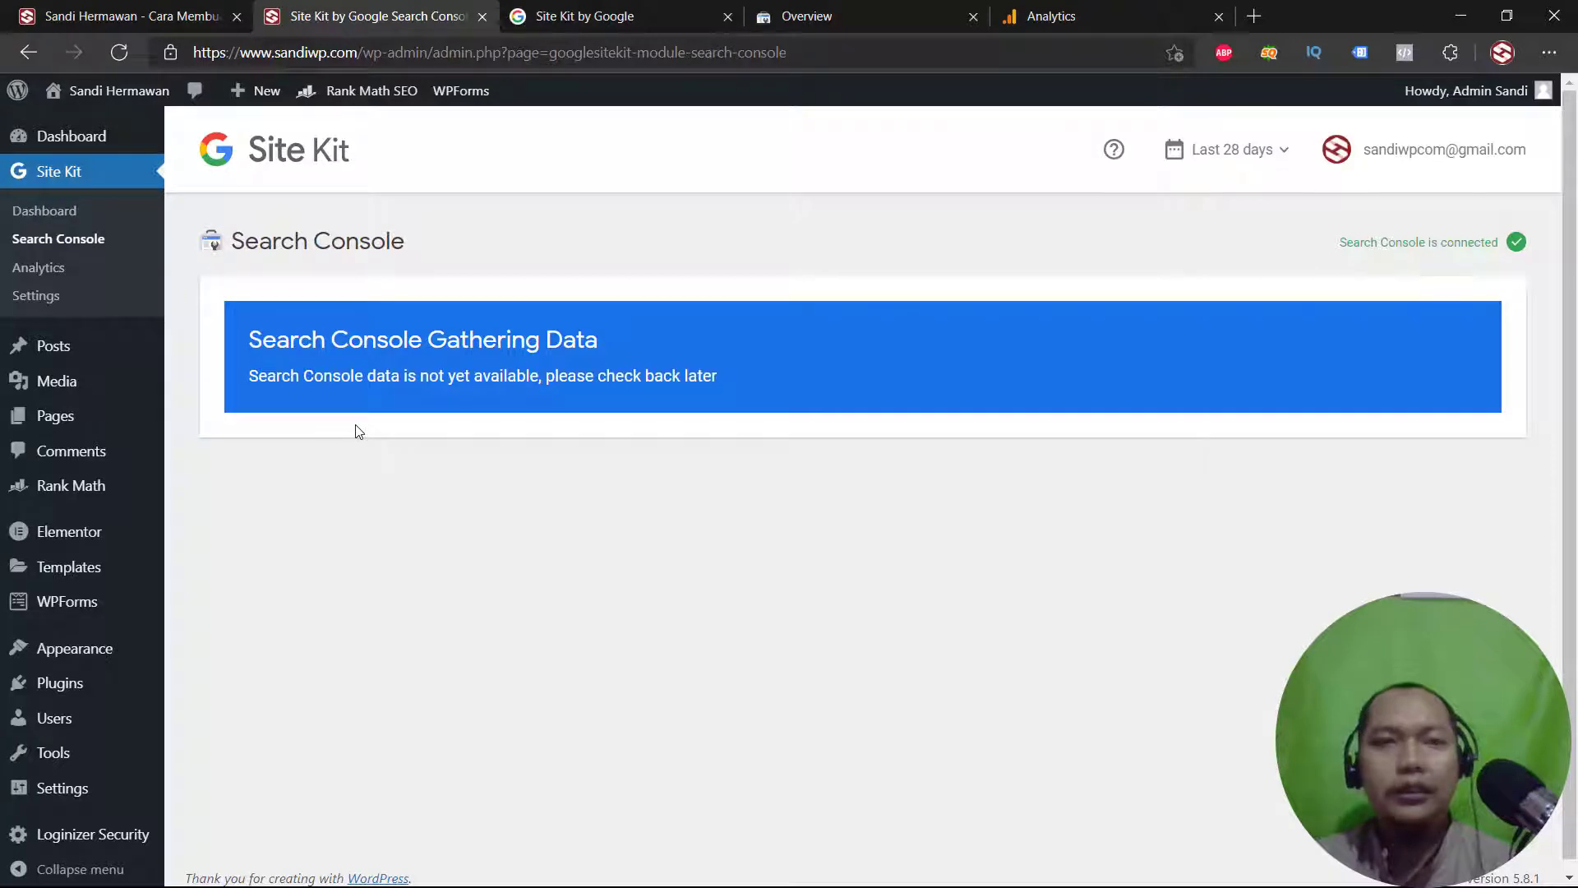
Open the /wp-admin address of the other website already open in the browser and log in with the saved credentials
left_click(97, 11)
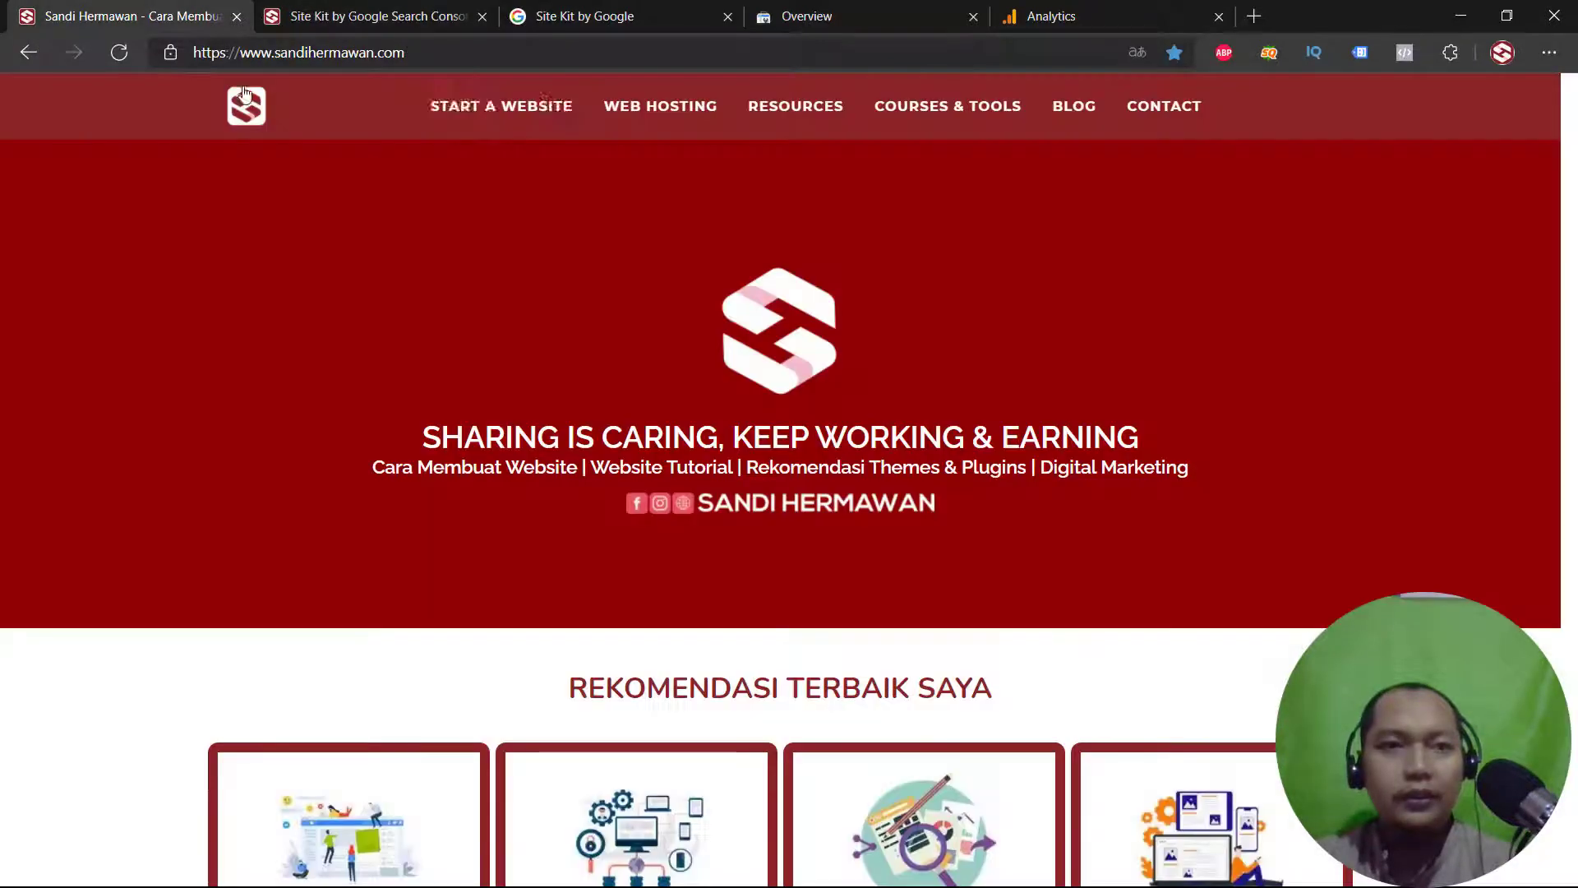
left_click(550, 62)
left_click(550, 63)
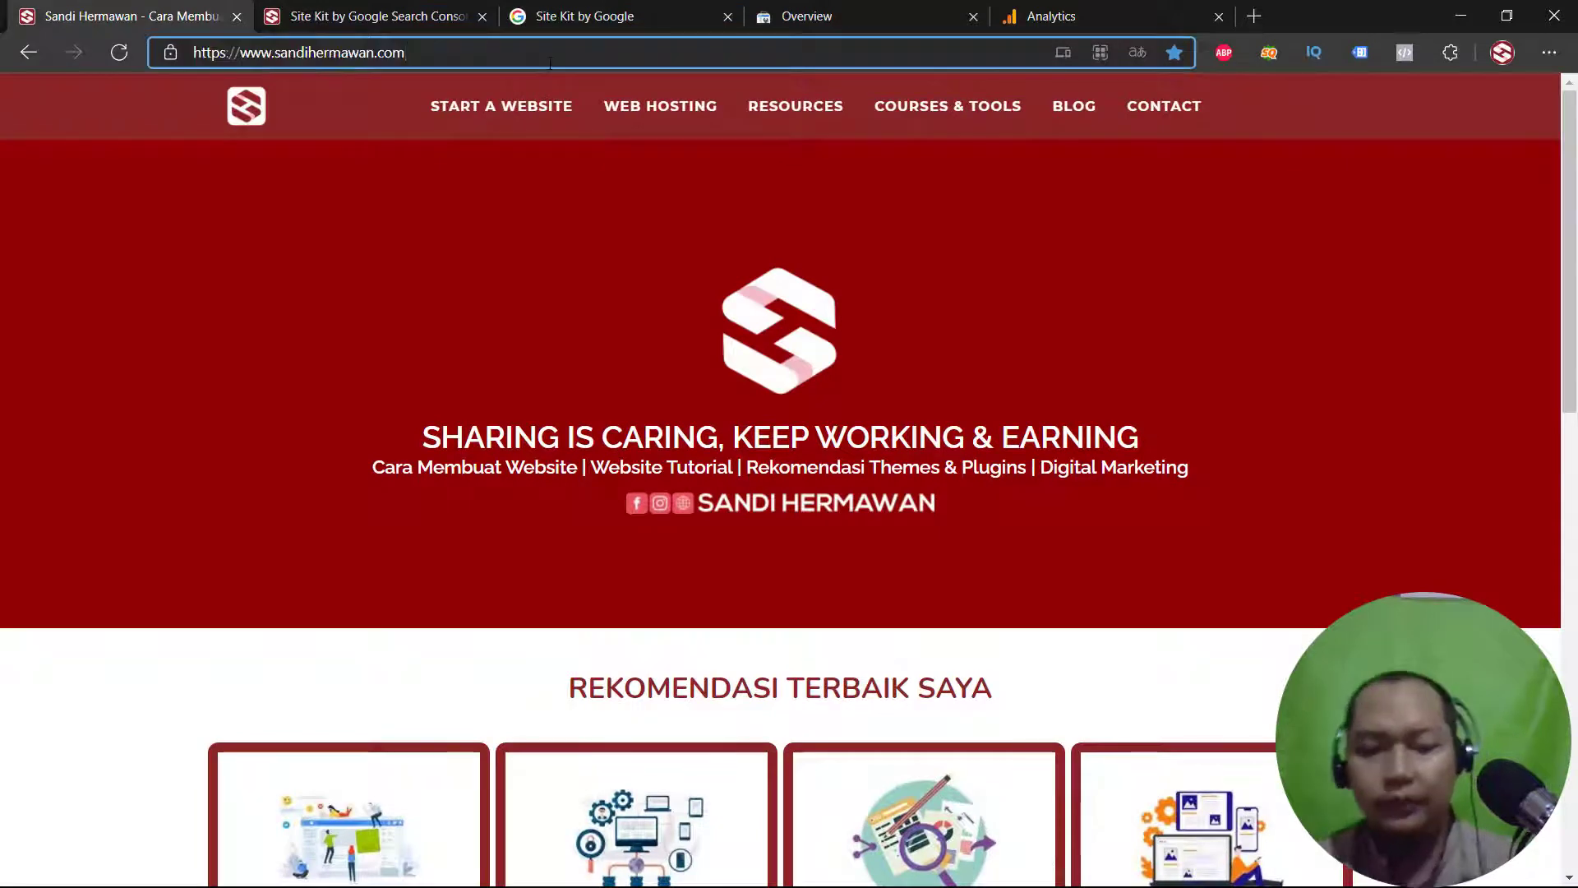
type("/wp-a")
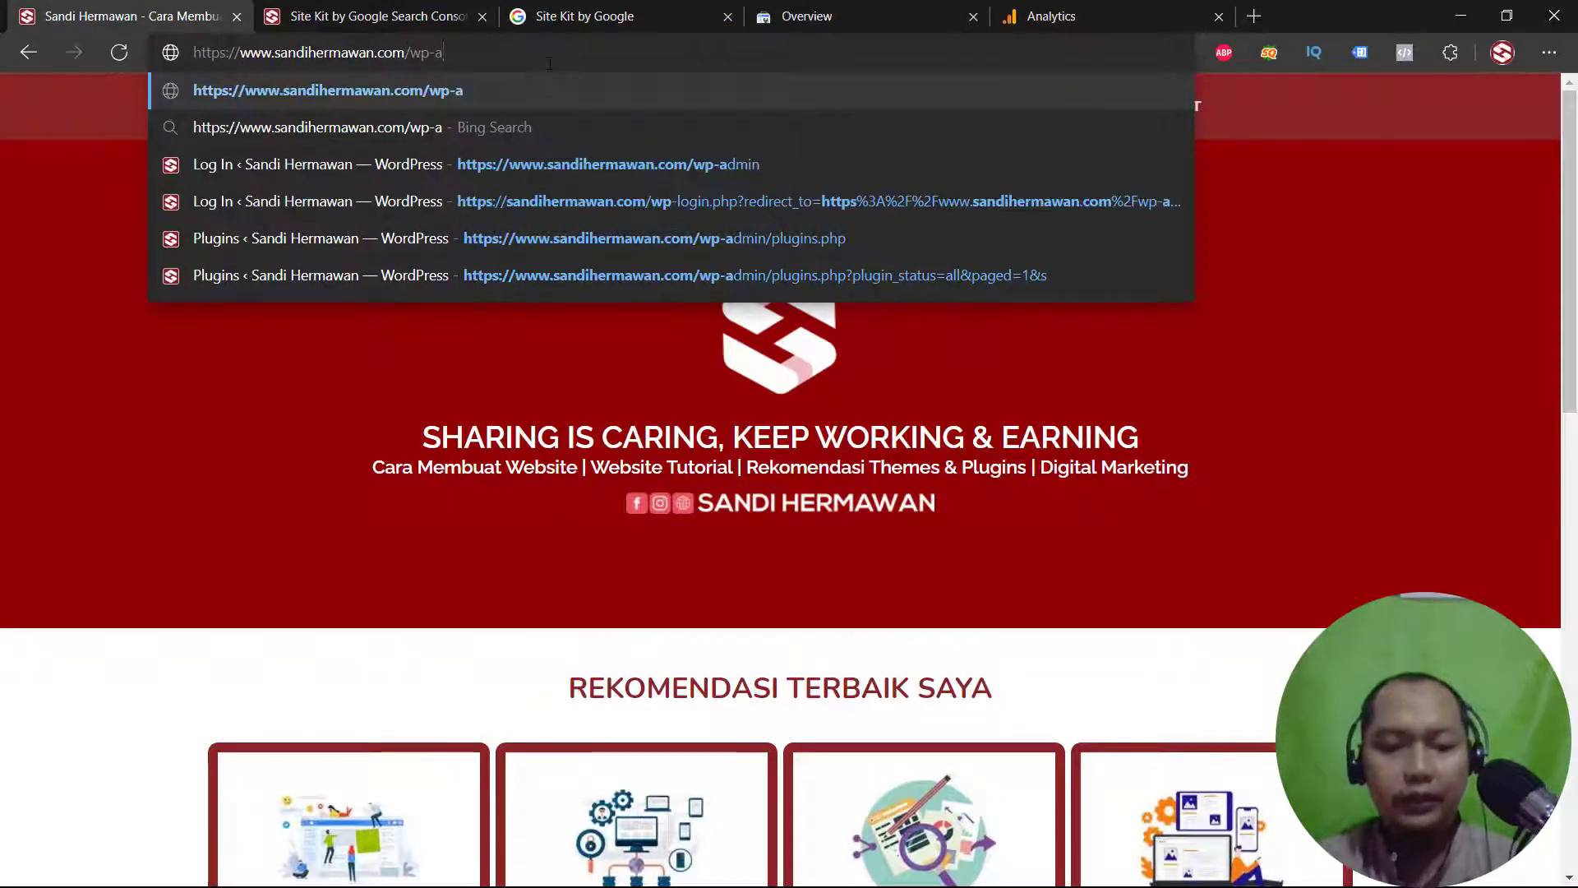
type("dmin")
key("Return")
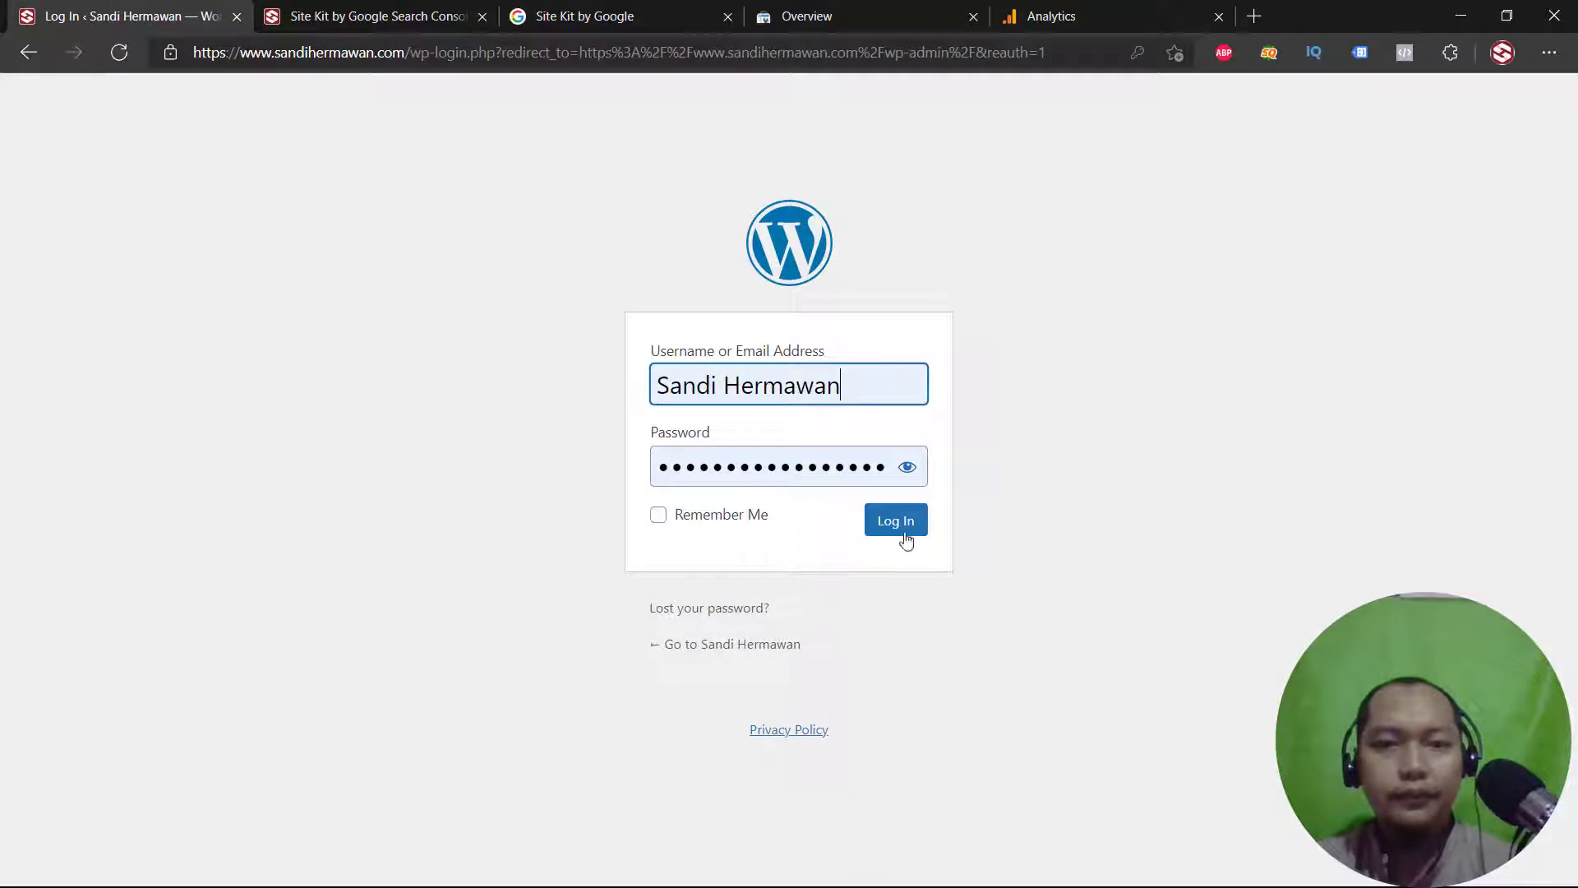
left_click(905, 540)
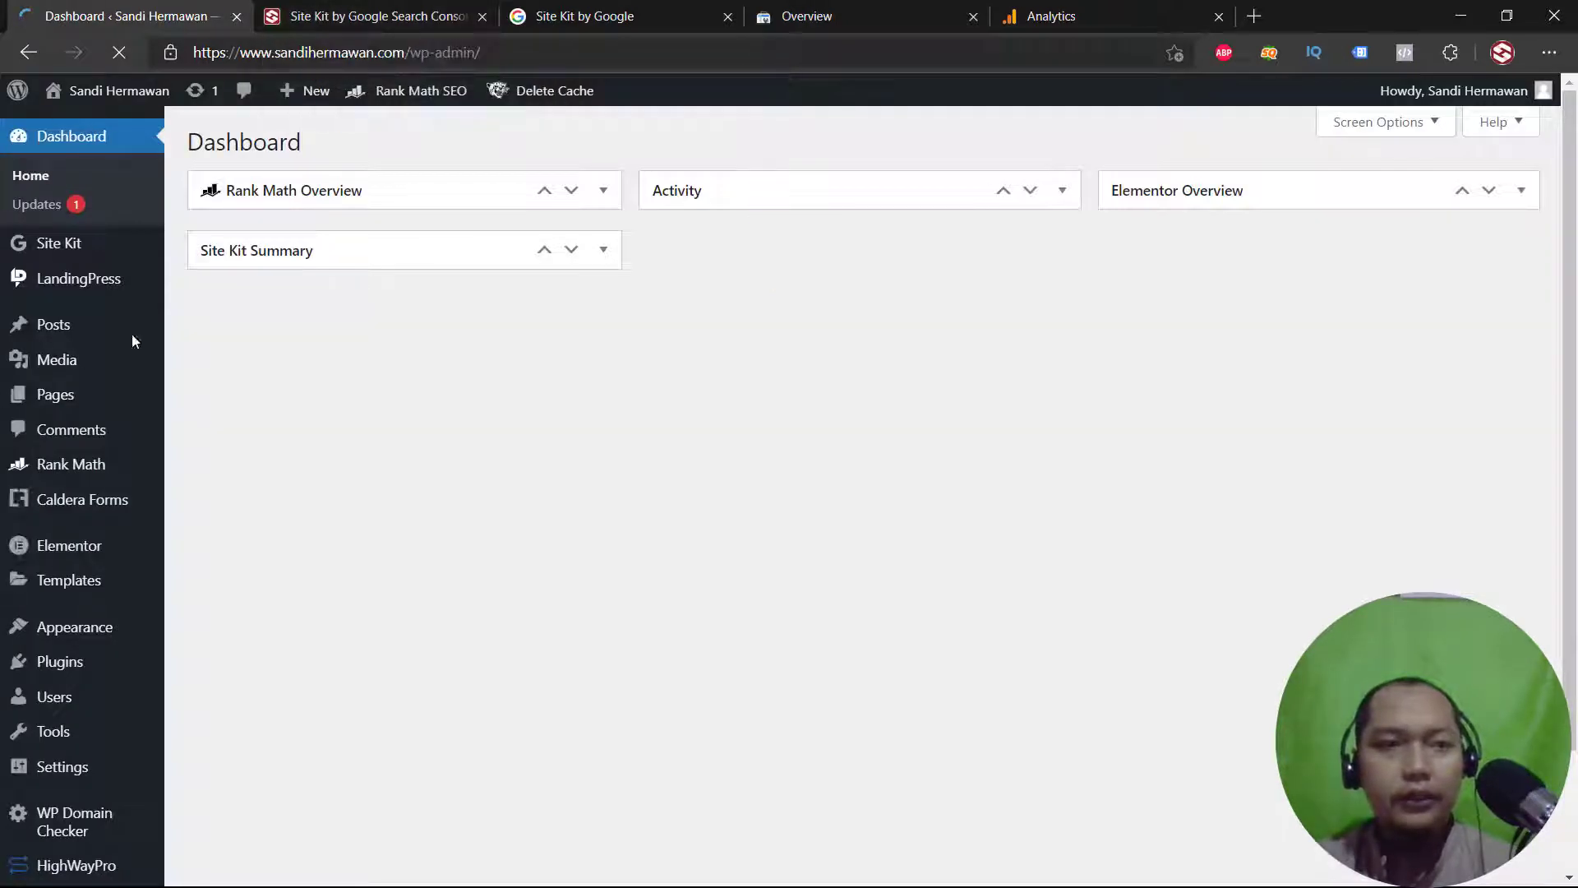
Open this website's Site Kit Search Console page and review the 28-day overview, clicks chart and top search queries
mouse_move(74, 245)
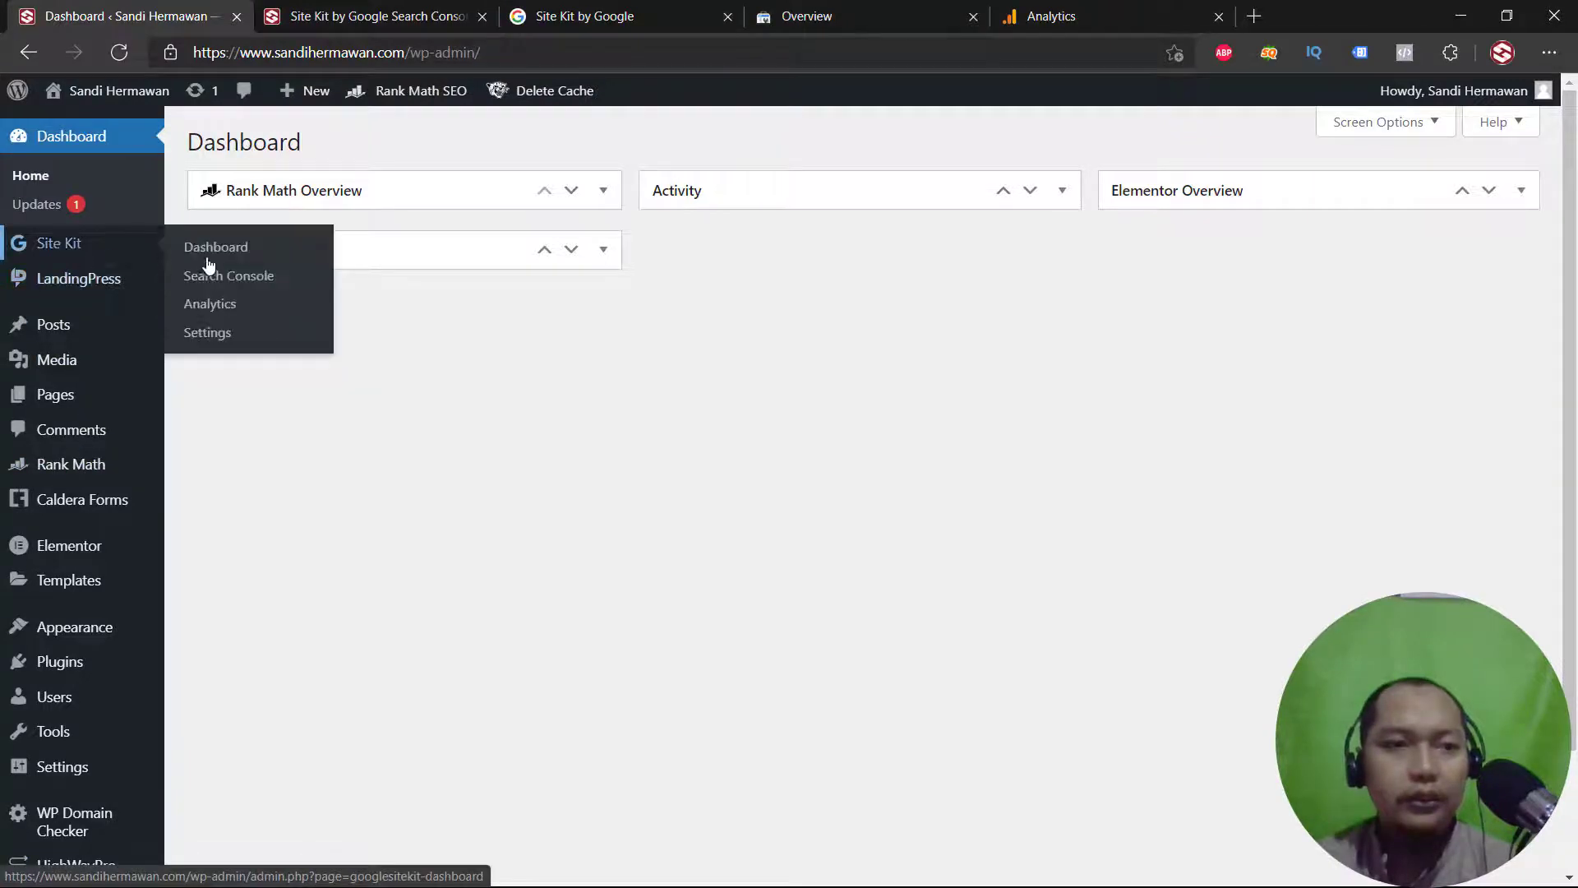
left_click(250, 287)
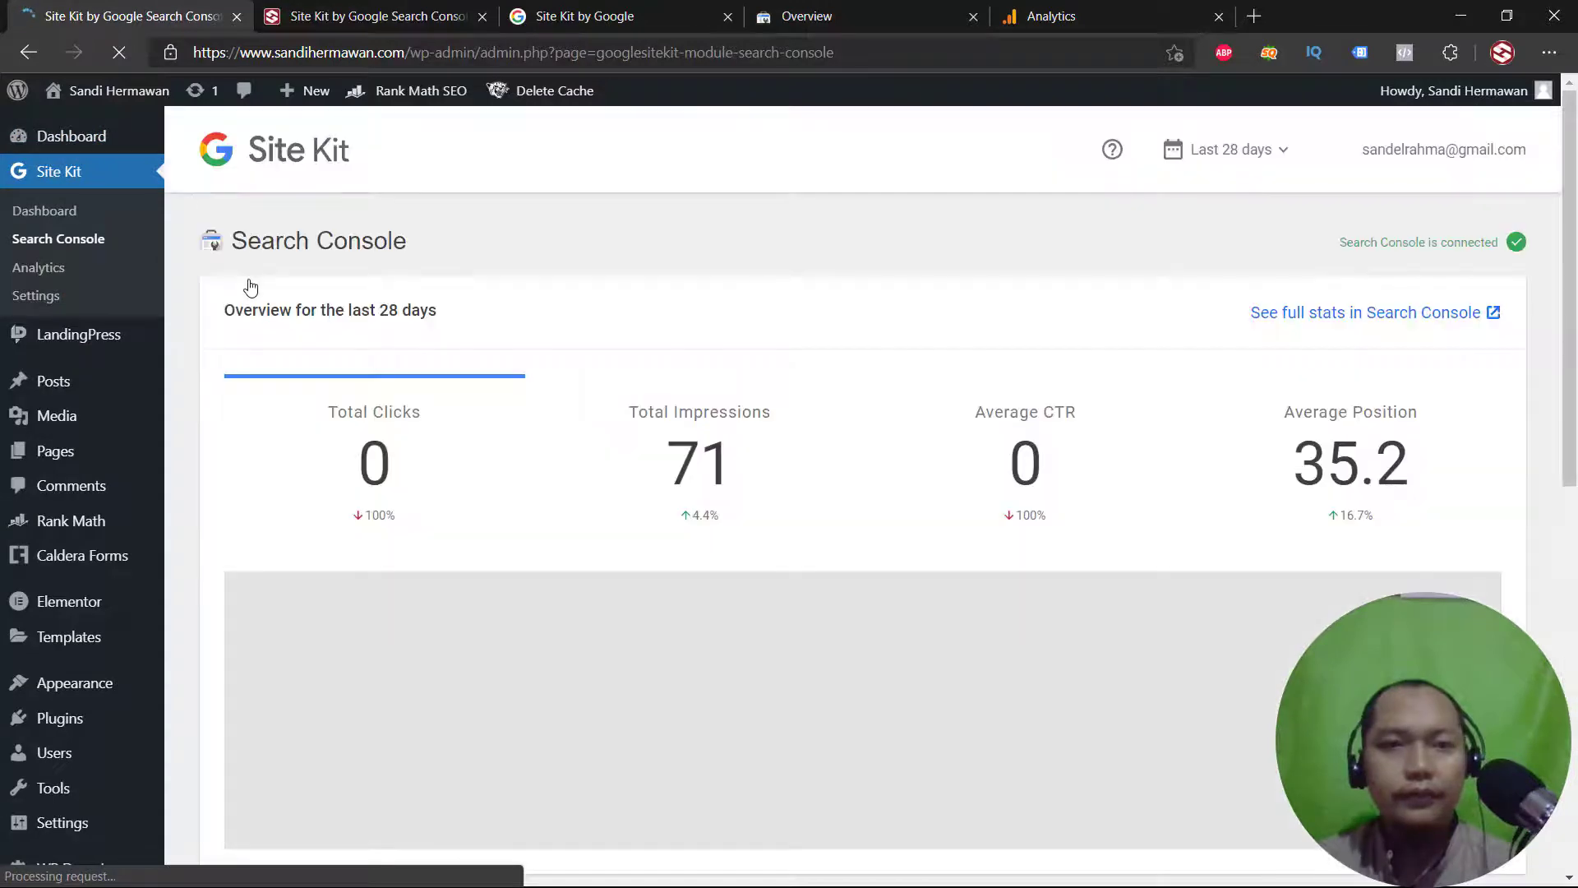
scroll(698, 328, "down", 4)
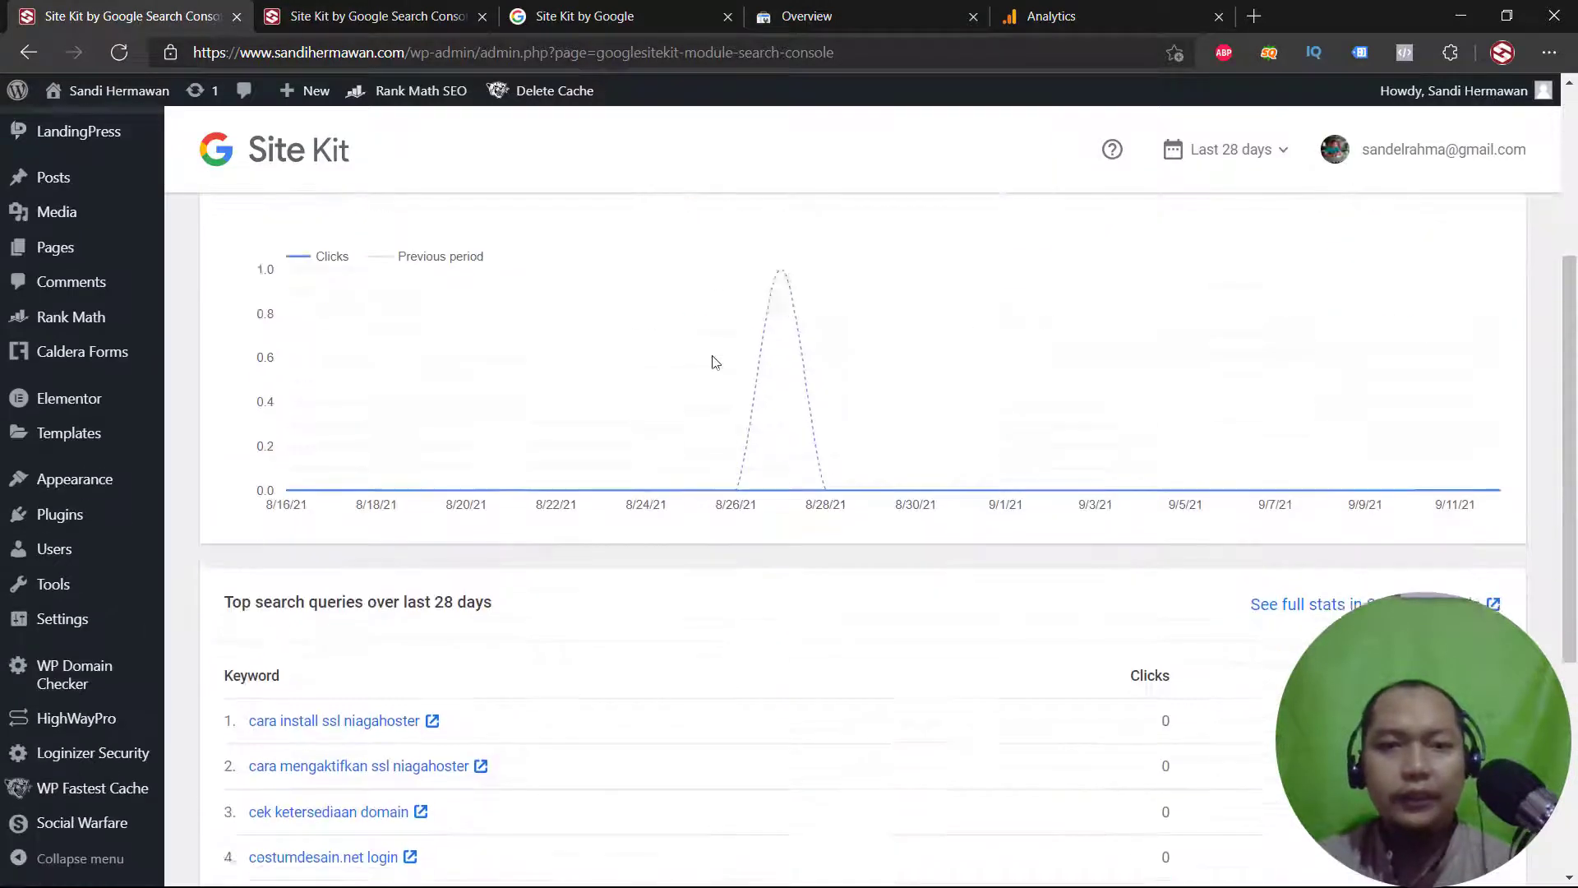
scroll(687, 387, "up", 4)
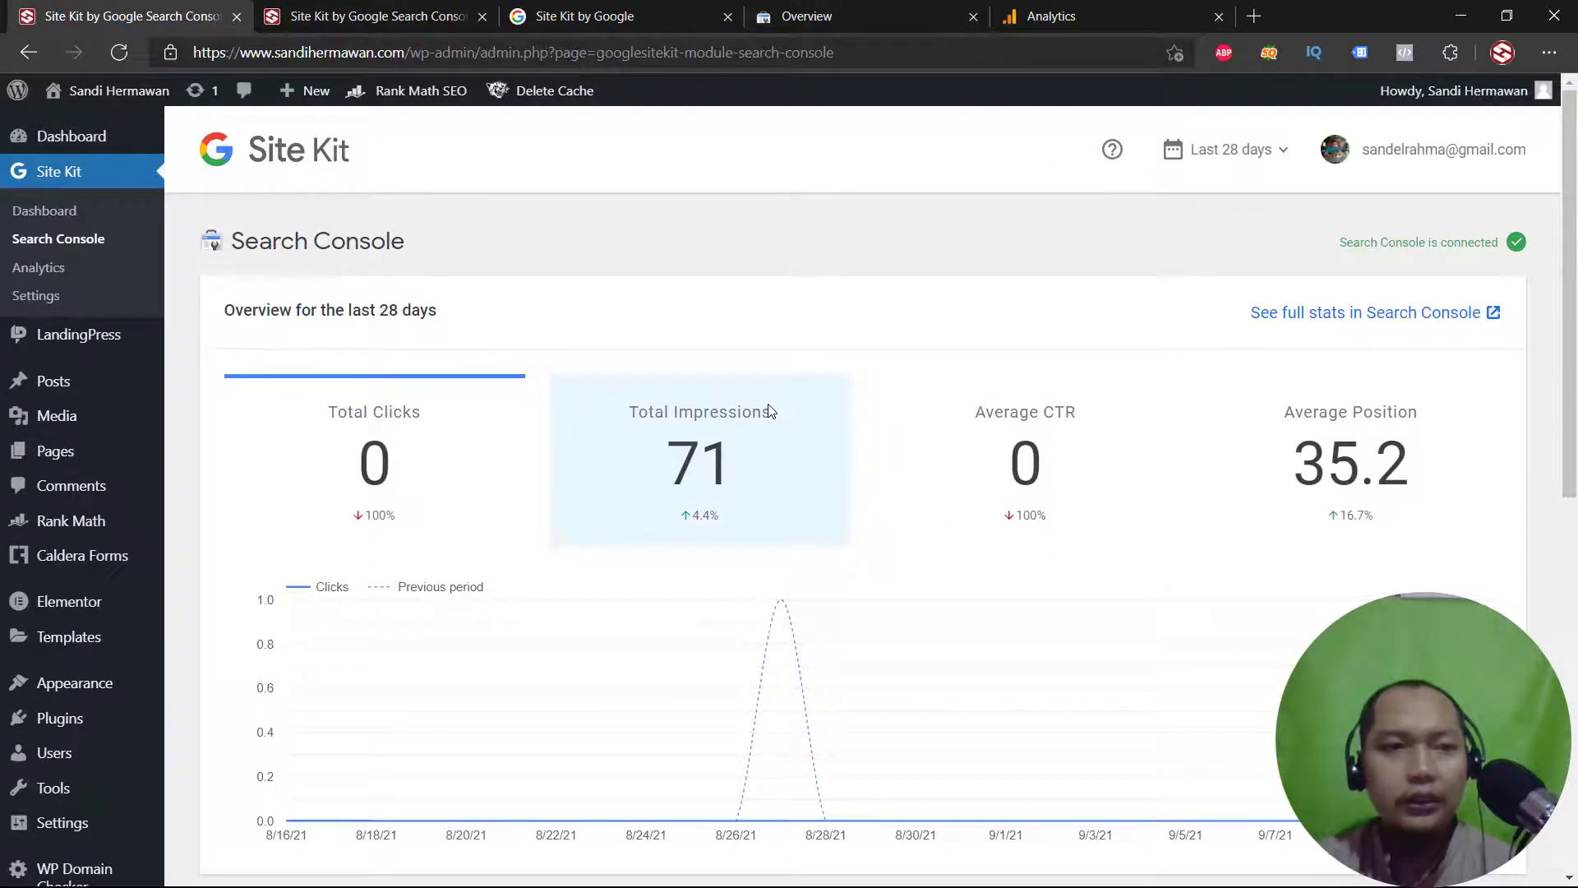
Open Site Kit's Analytics page and review the 28-day audience overview, top content and top acquisition channels
scroll(768, 412, "down", 5)
scroll(767, 406, "up", 5)
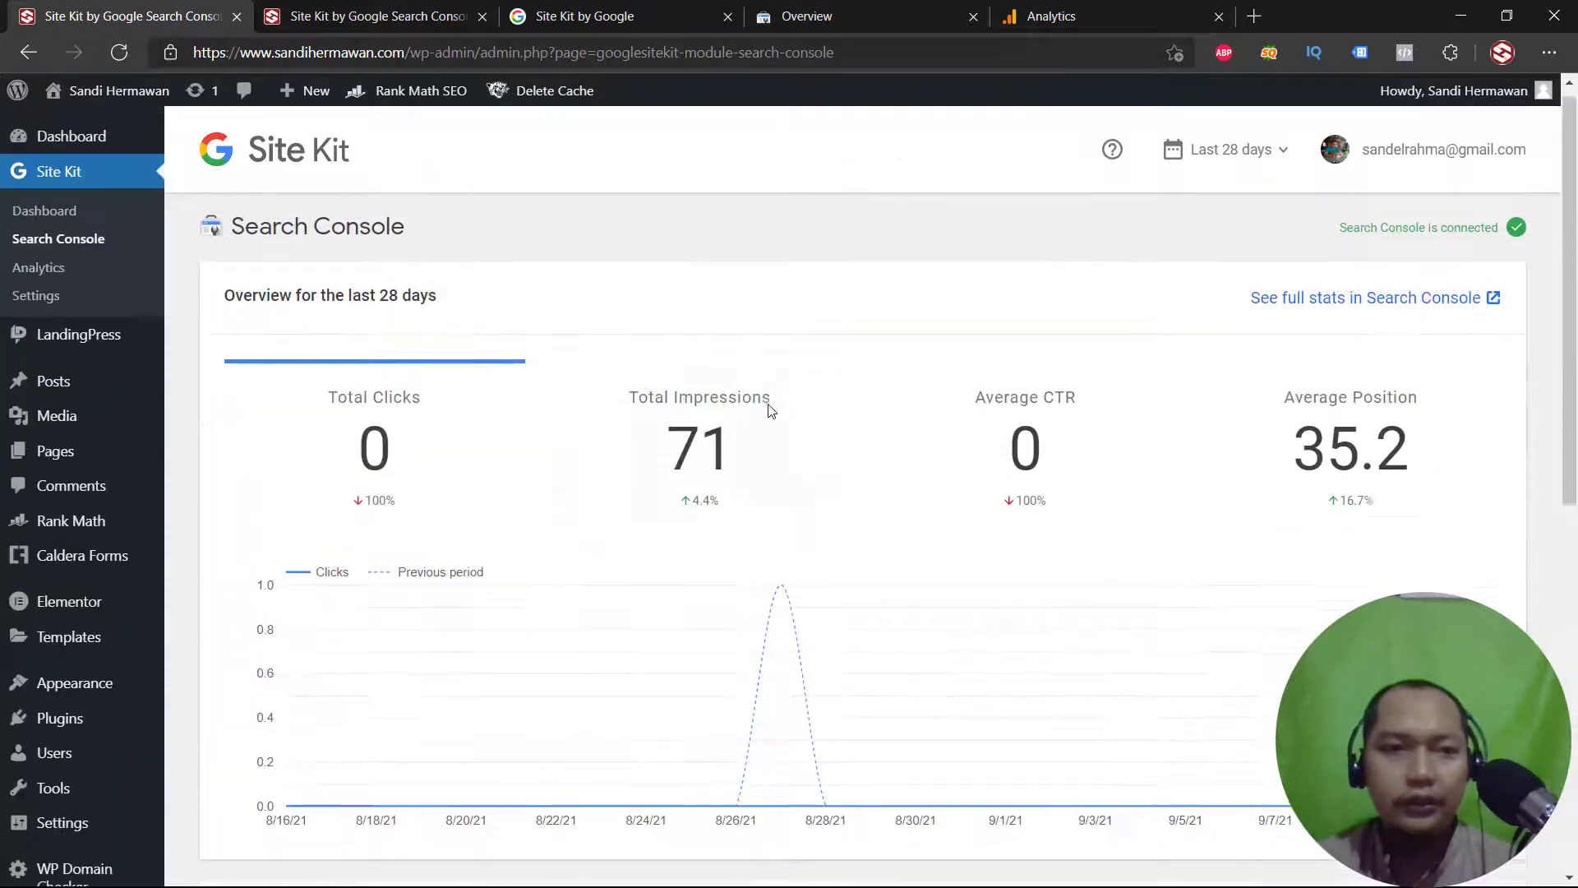
left_click(77, 277)
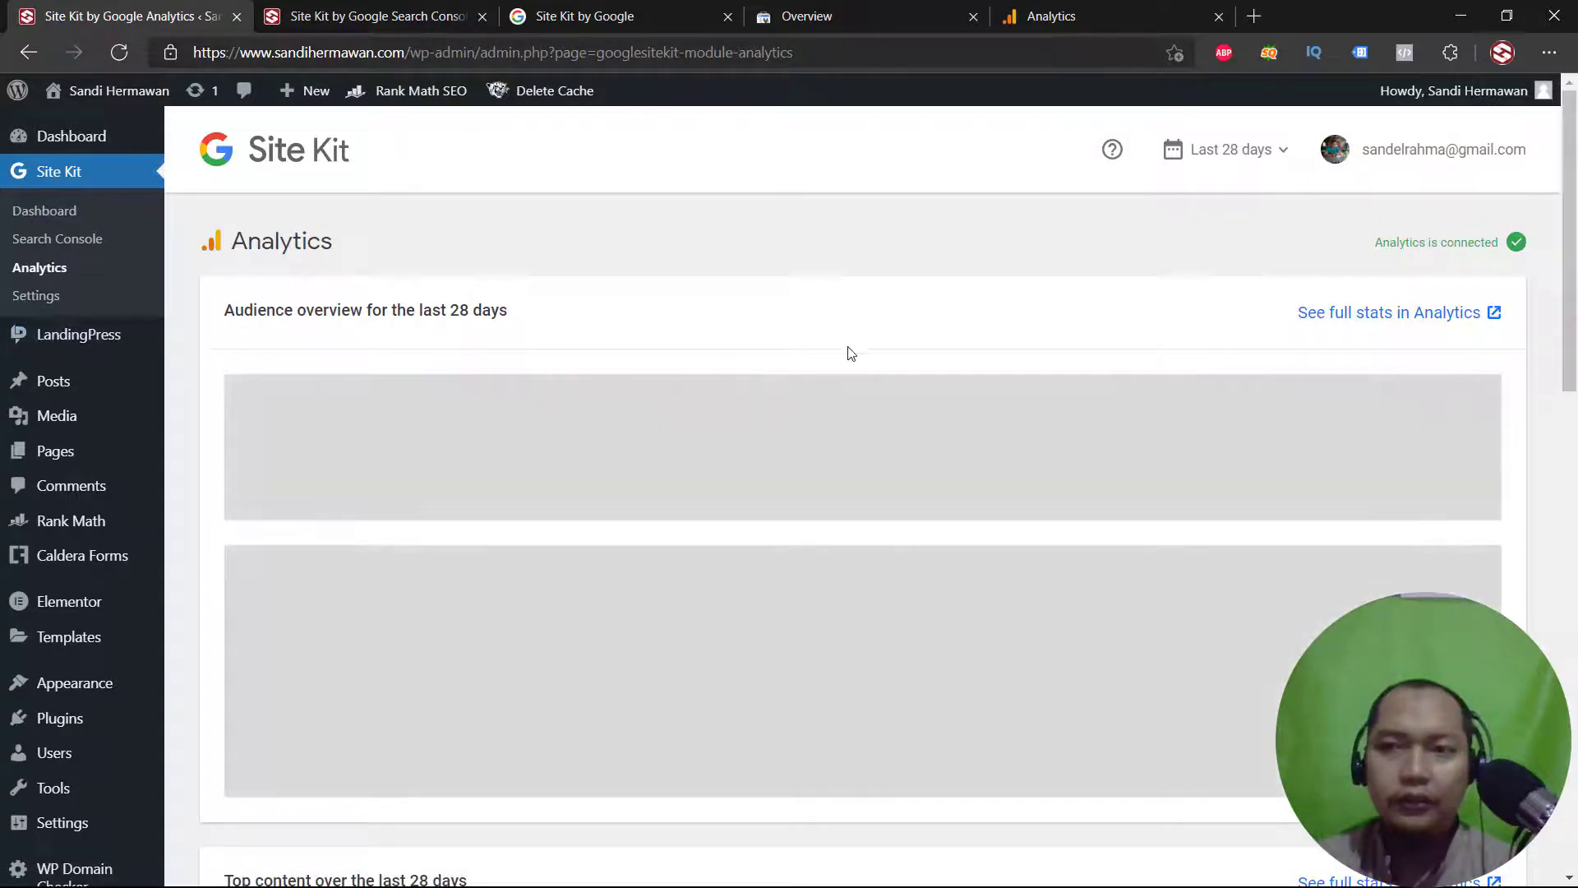
scroll(814, 338, "down", 2)
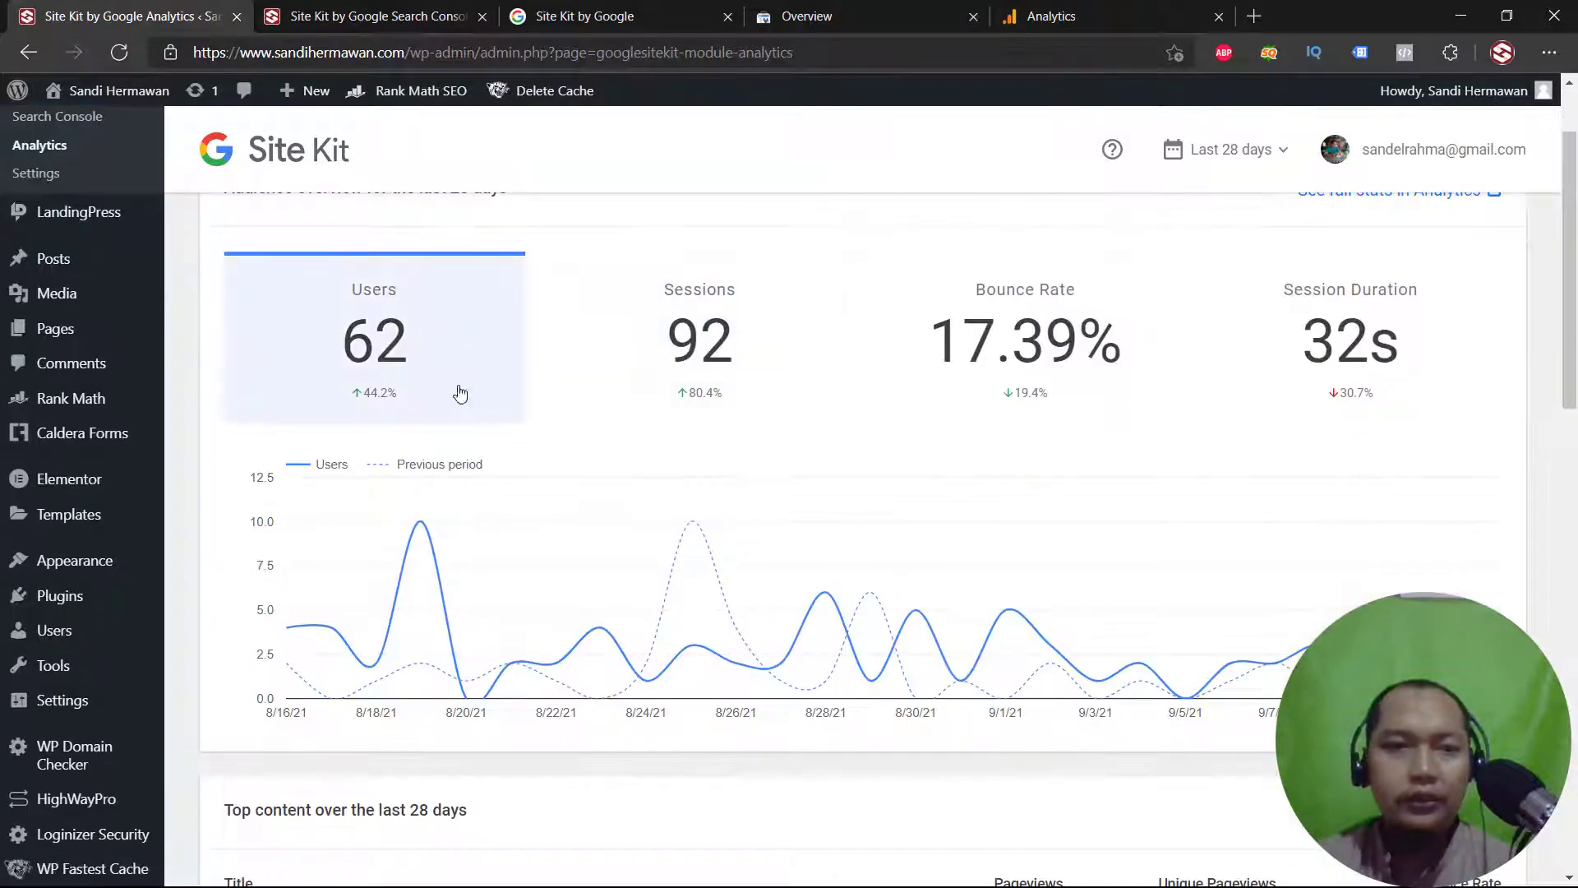
scroll(1006, 386, "down", 10)
scroll(1000, 382, "up", 7)
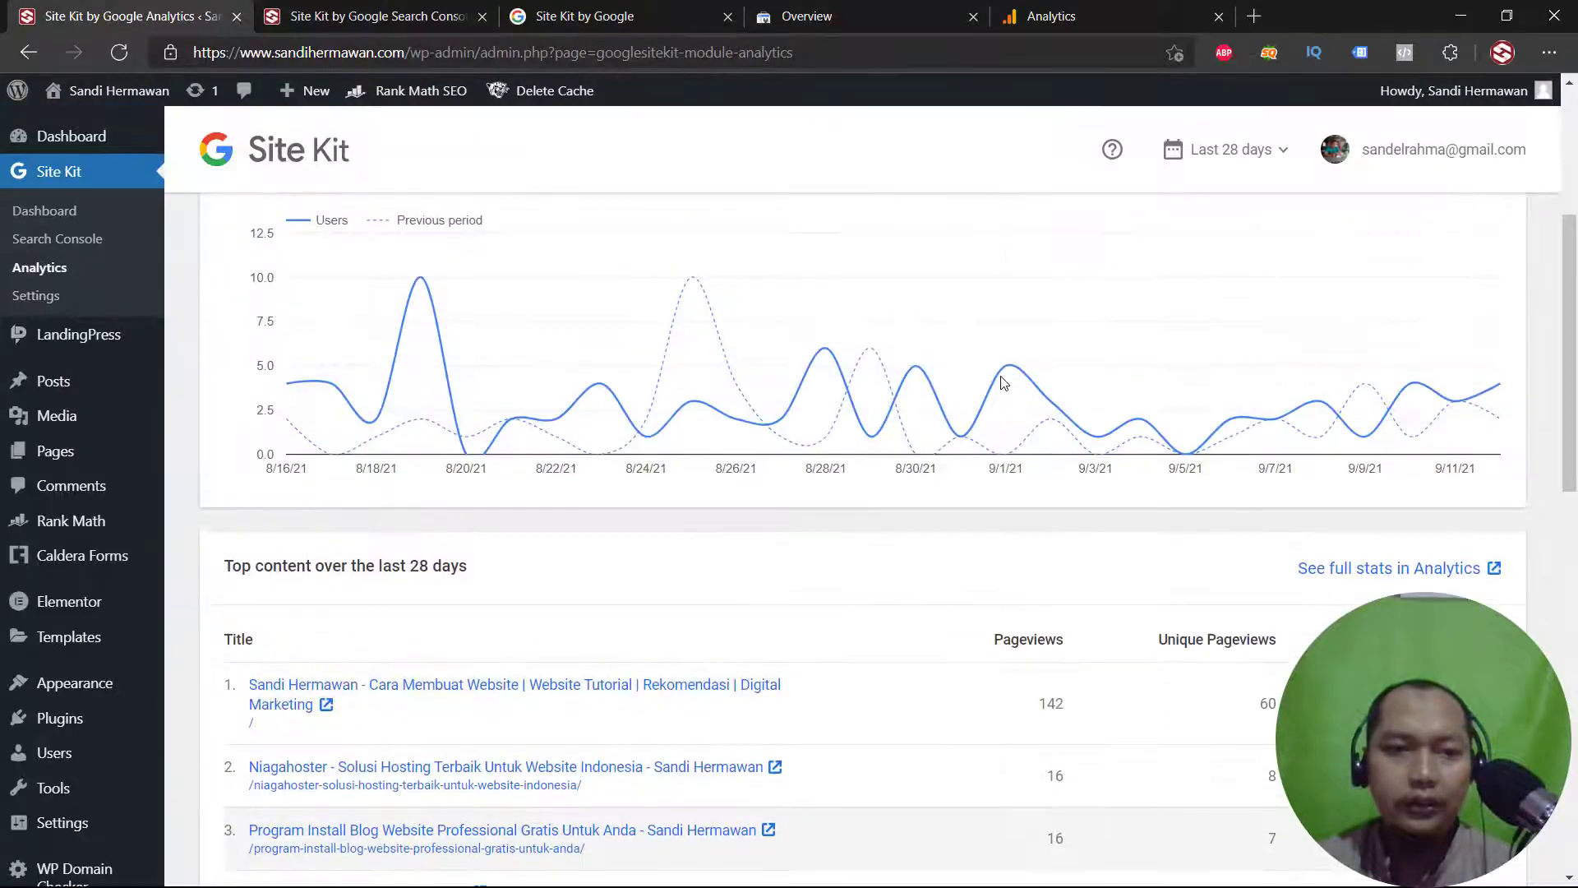
scroll(1000, 382, "down", 13)
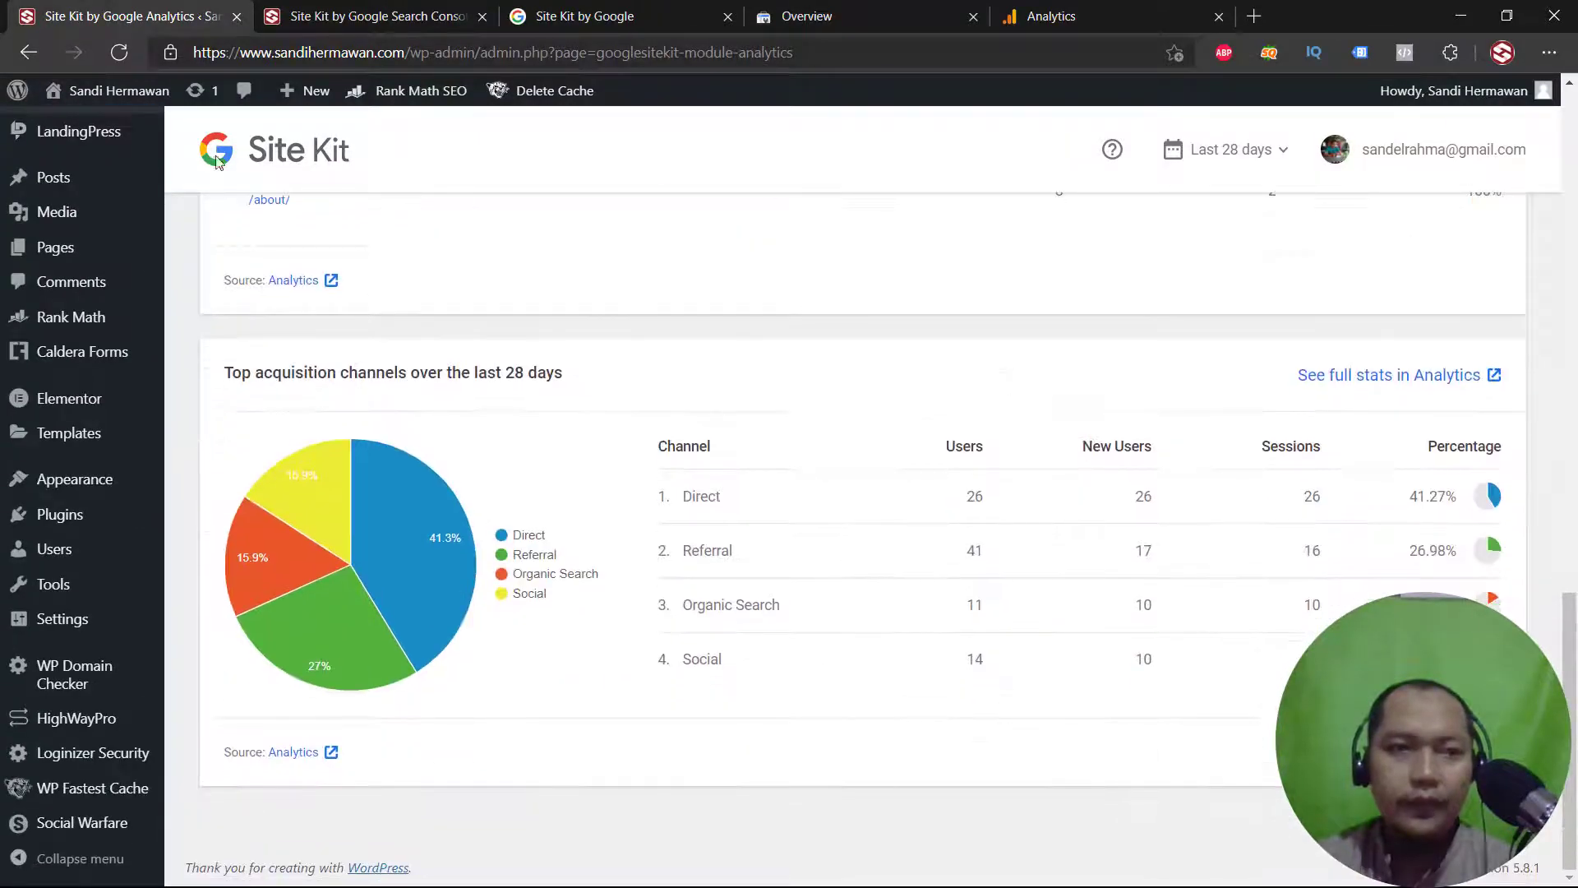
Open the Site Kit dashboard and look through the traffic overview and Search Funnel sections
scroll(217, 160, "up", 9)
left_click(78, 212)
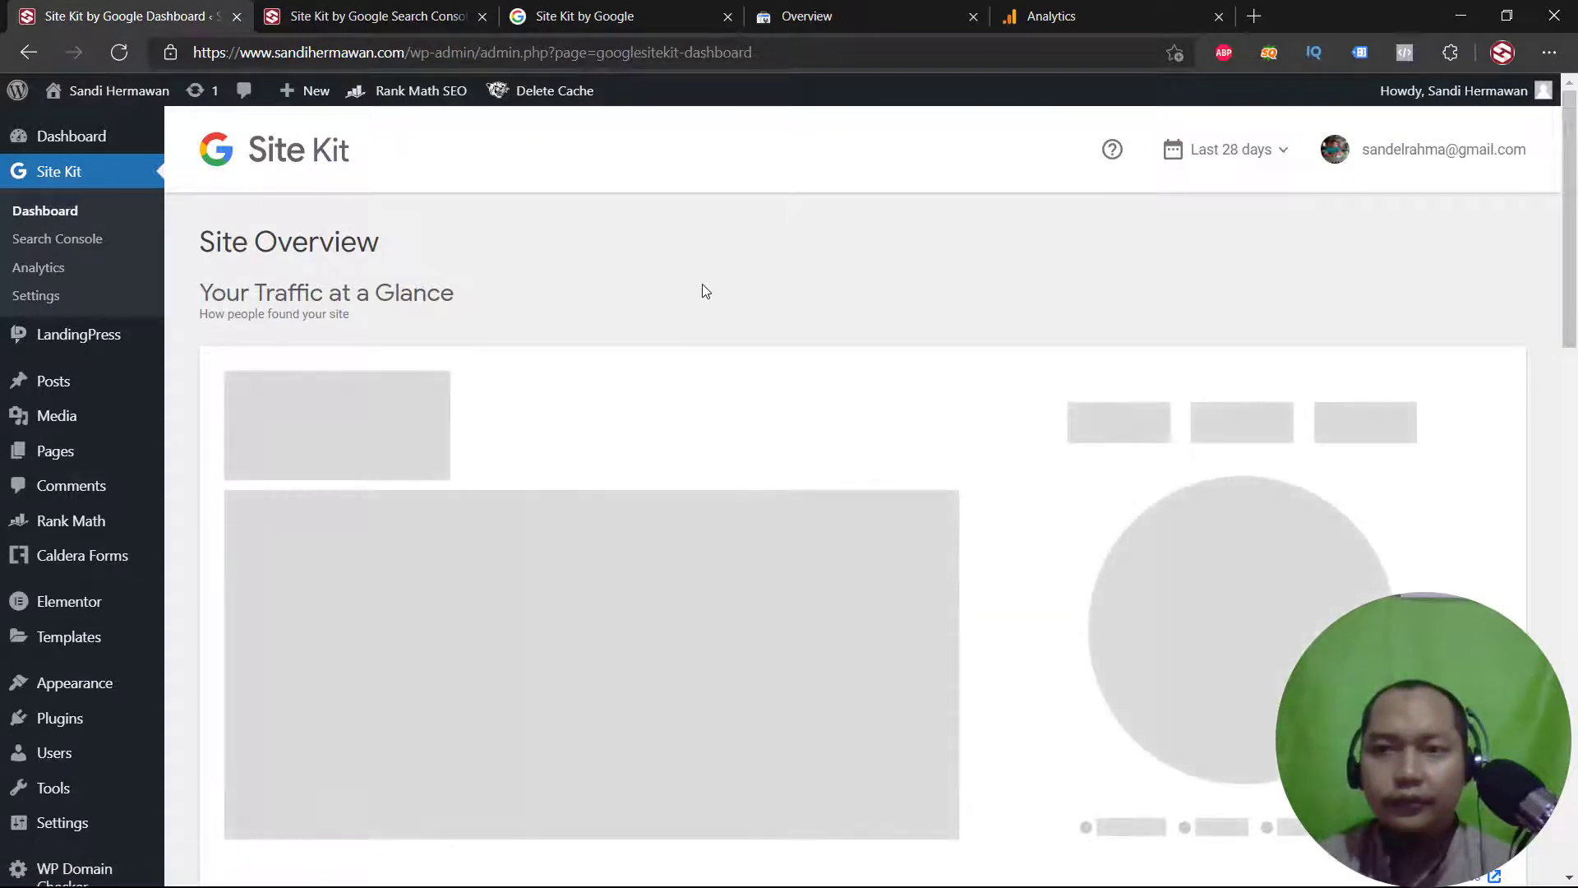
scroll(701, 284, "down", 2)
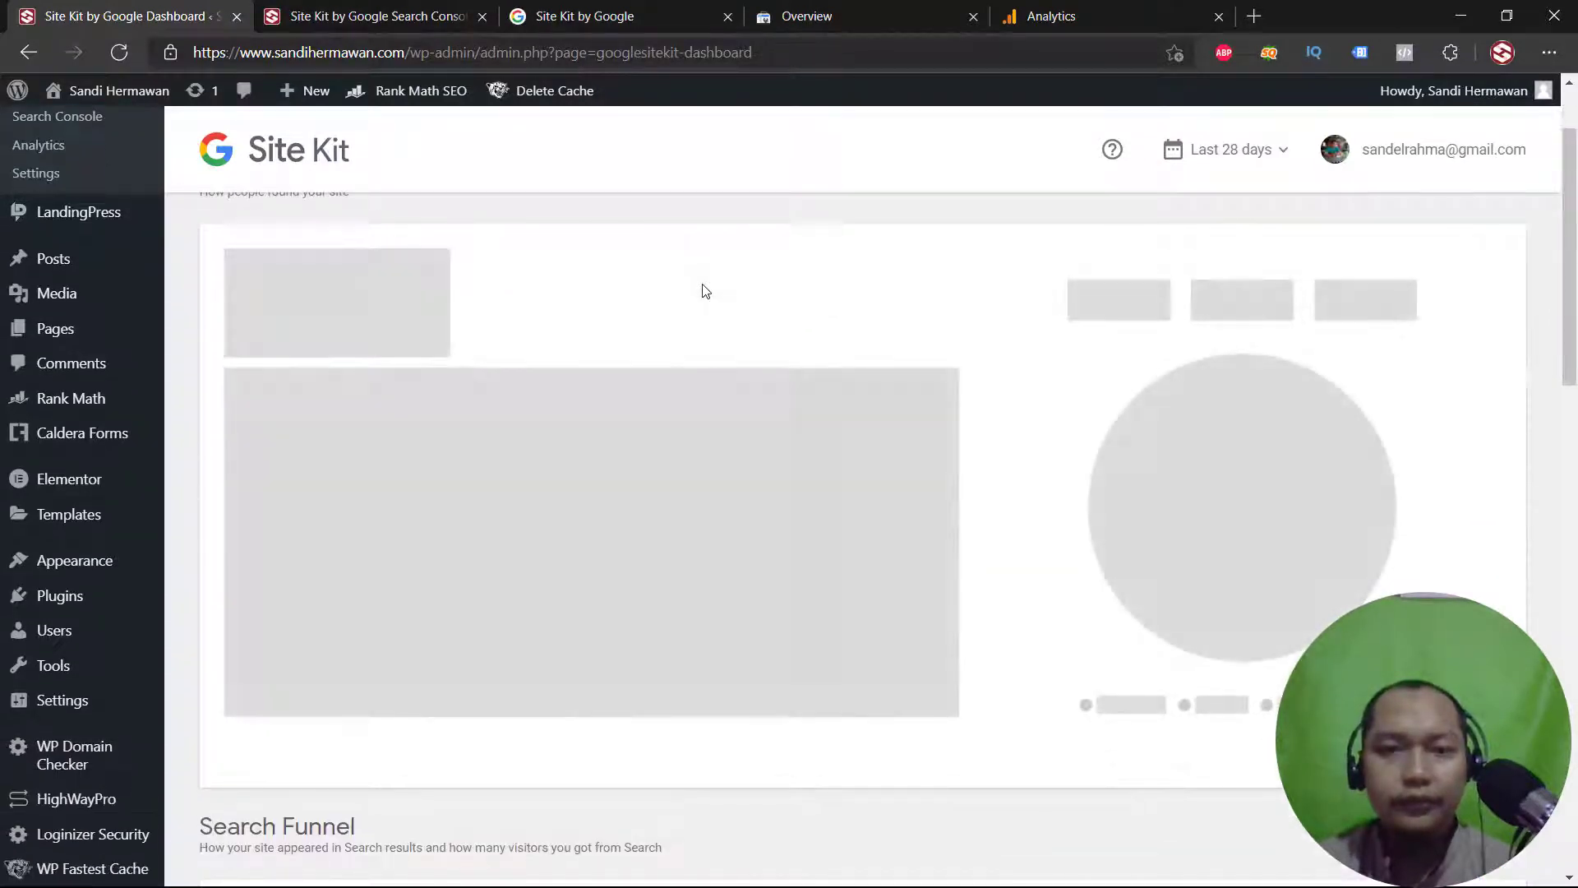
scroll(702, 290, "up", 2)
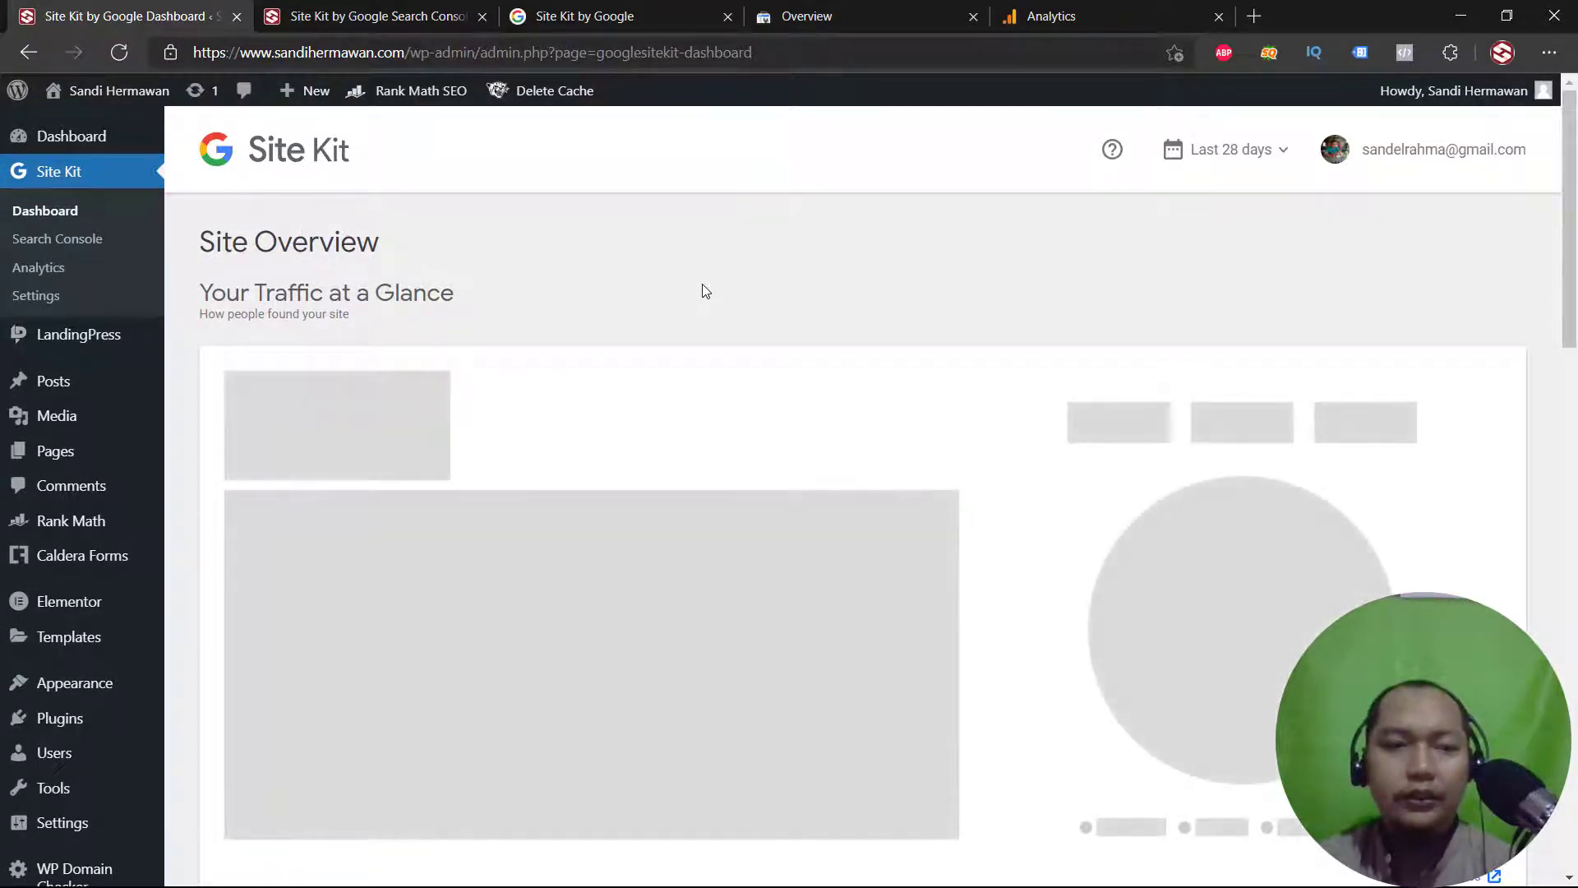
scroll(702, 291, "down", 4)
scroll(702, 290, "down", 9)
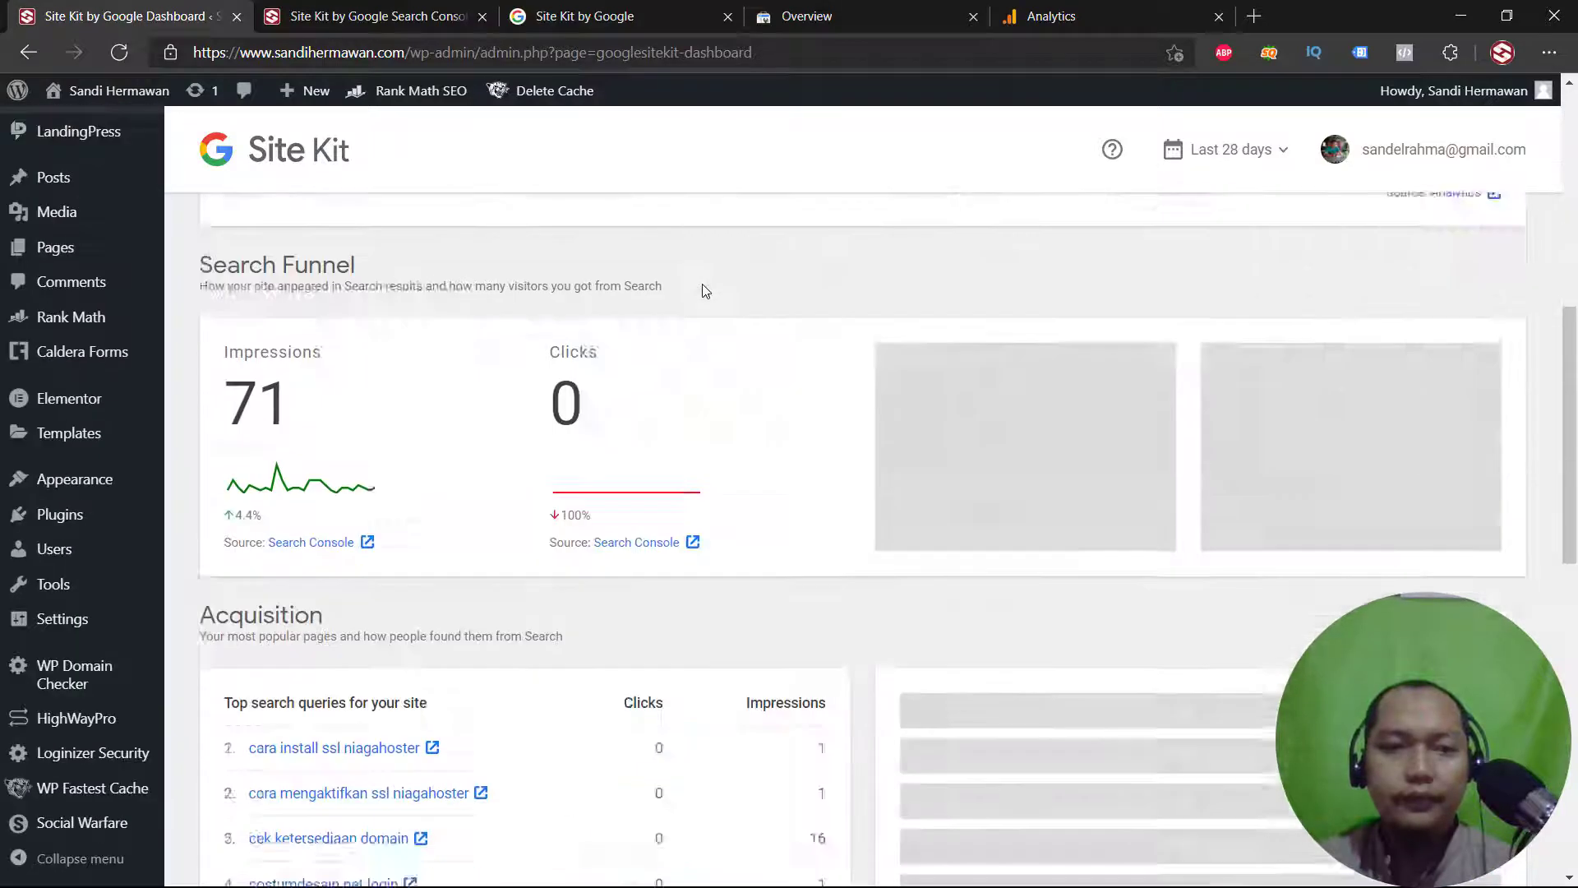
Review the Acquisition section's top search queries and most popular content, and check the Page Speed and Experience section
scroll(699, 286, "up", 3)
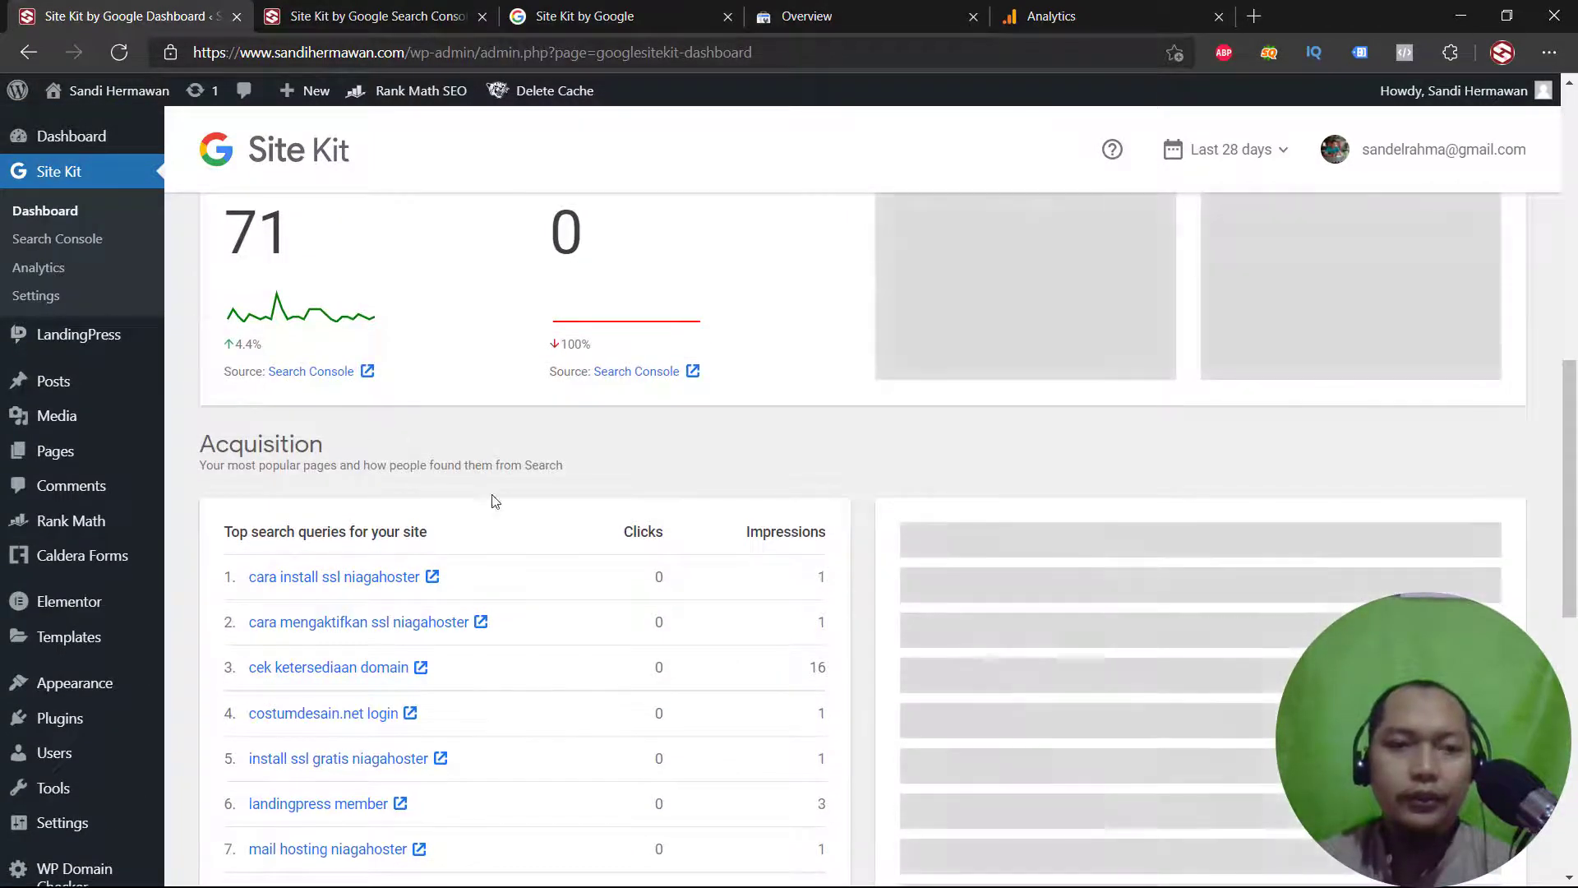
scroll(496, 490, "down", 3)
scroll(493, 463, "up", 2)
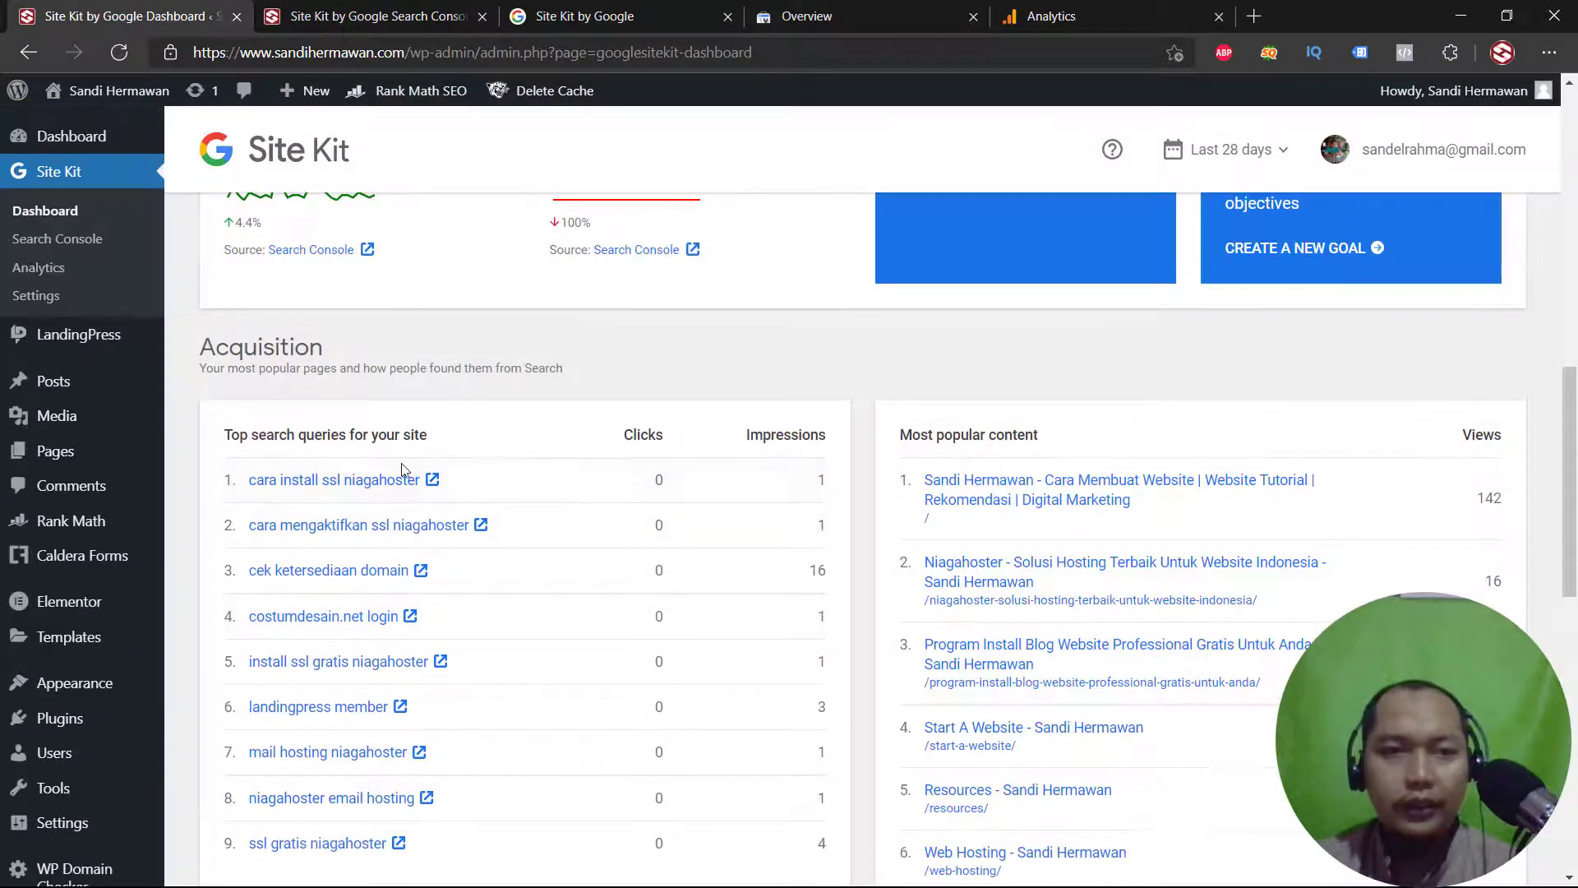
scroll(550, 479, "down", 3)
scroll(1227, 398, "up", 3)
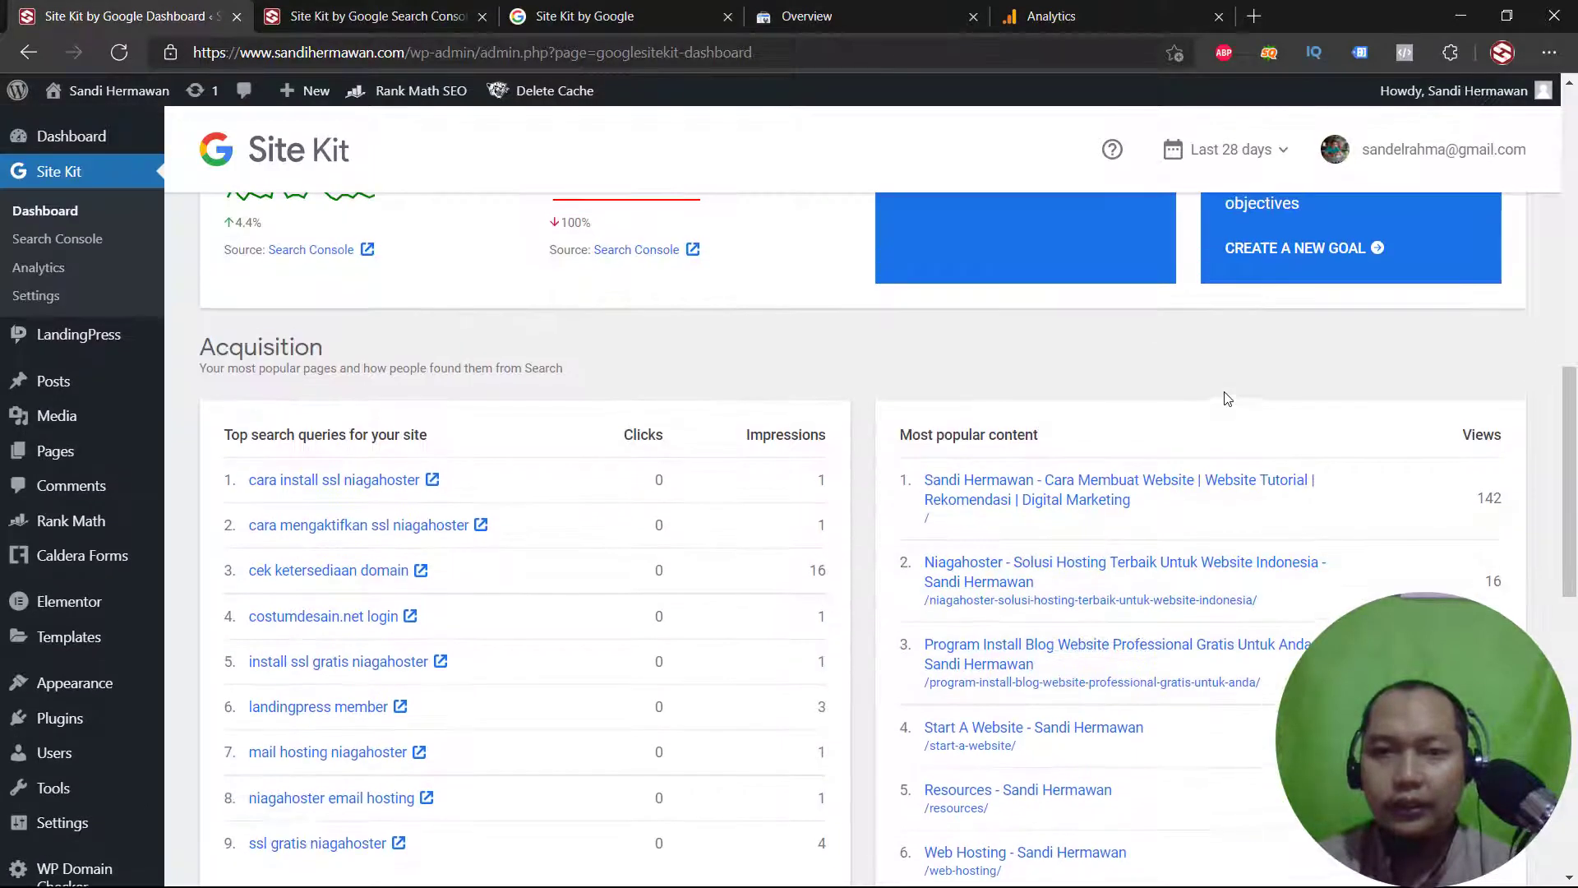
scroll(1102, 485, "down", 10)
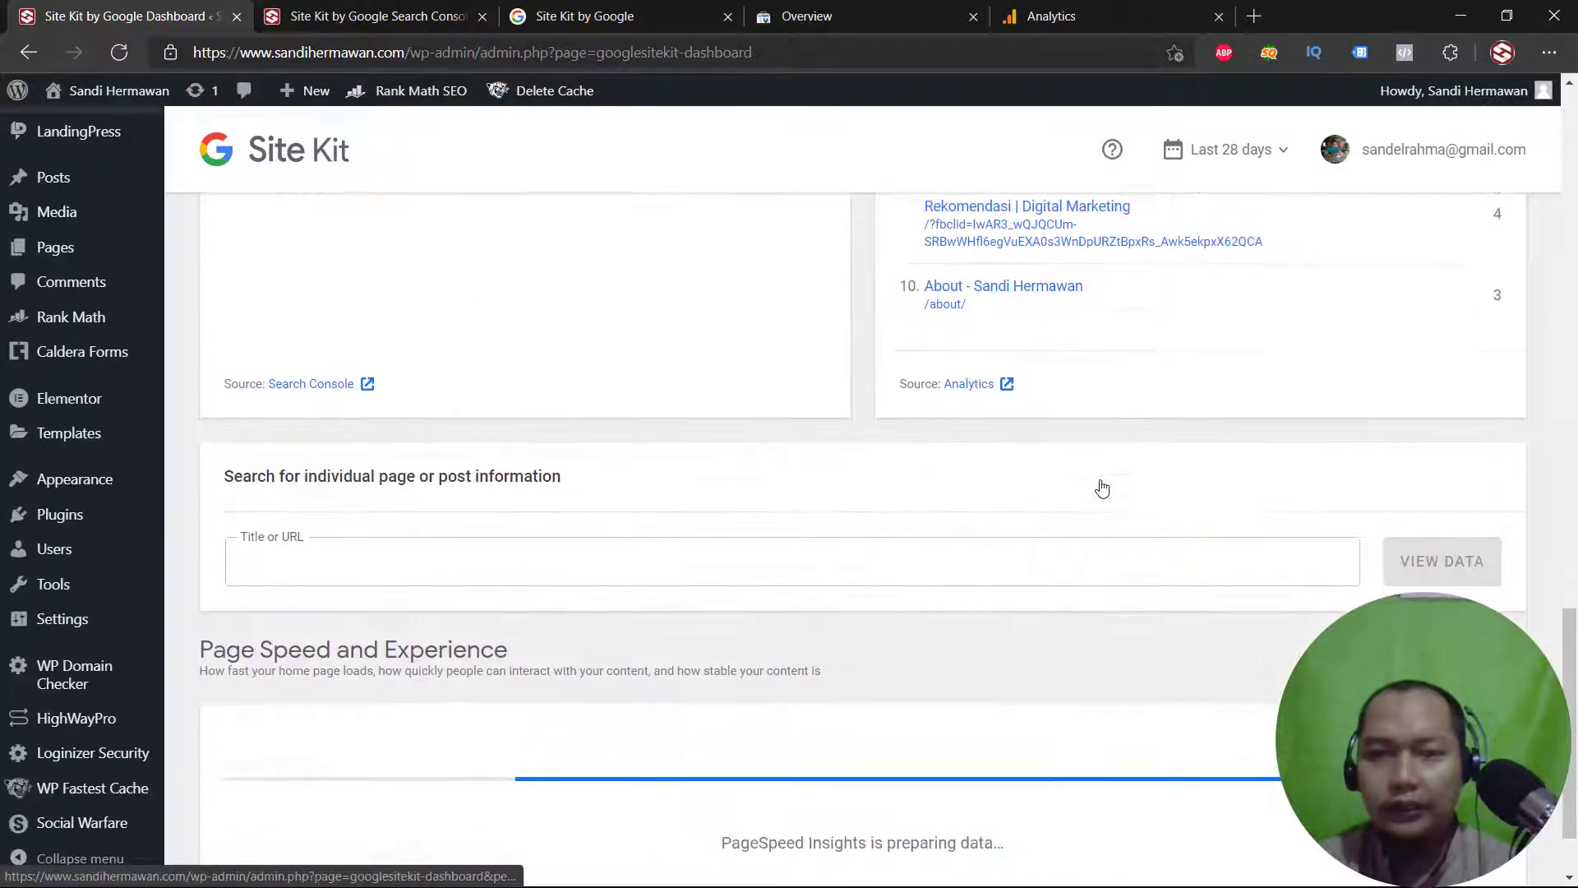
scroll(1101, 486, "up", 9)
scroll(1101, 487, "up", 10)
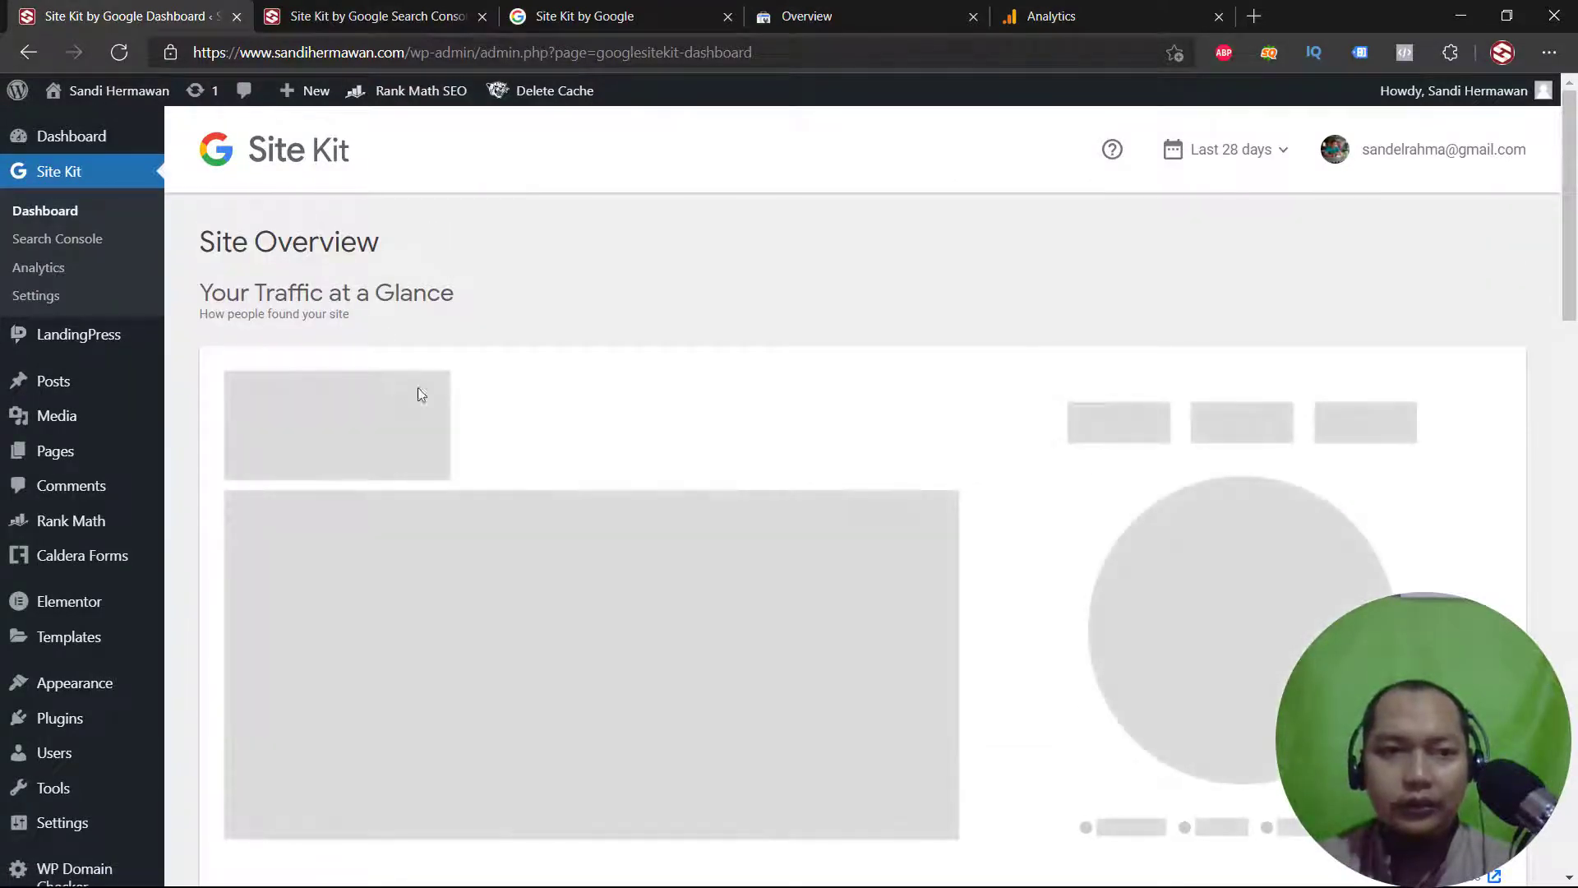
Reload the Site Kit dashboard and check the mobile and desktop lab metrics under Page Speed and Experience
left_click(113, 52)
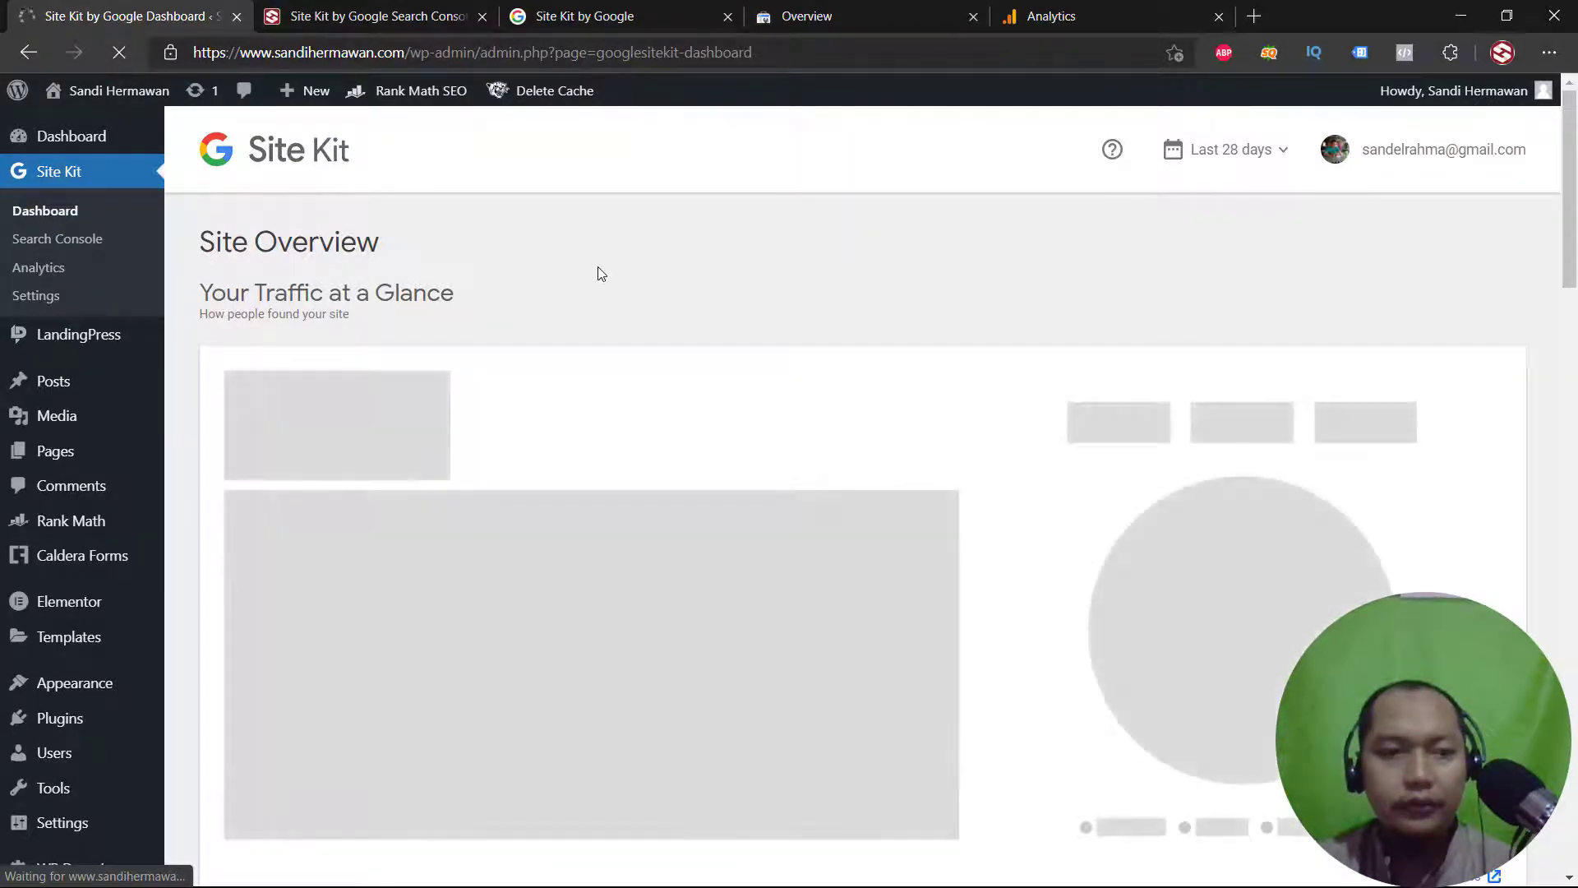
scroll(601, 274, "down", 8)
scroll(599, 274, "down", 15)
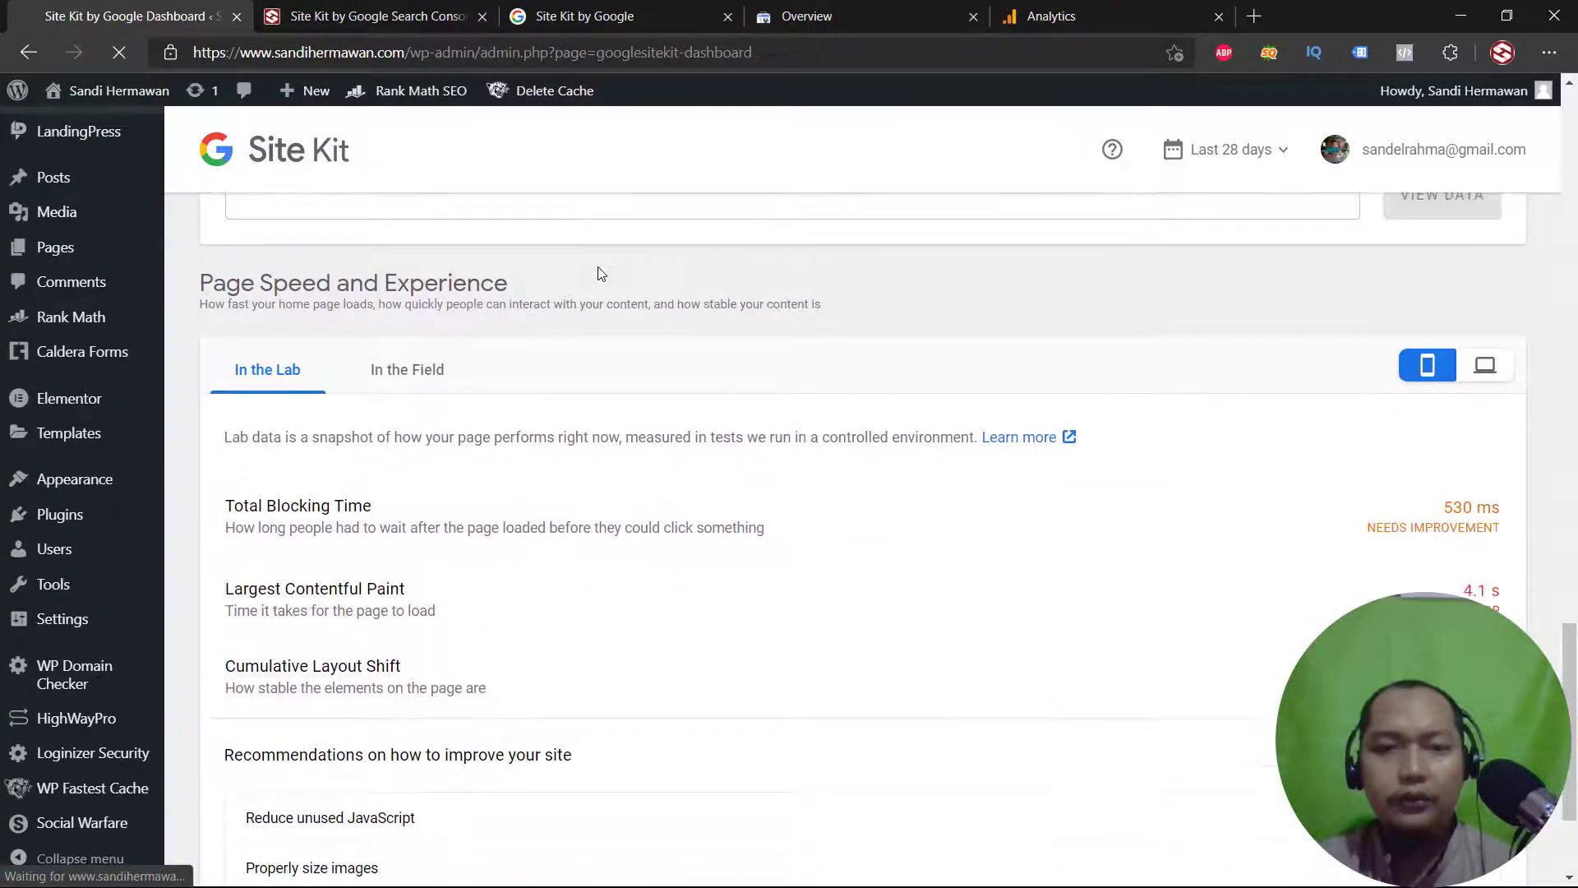
left_click(1472, 367)
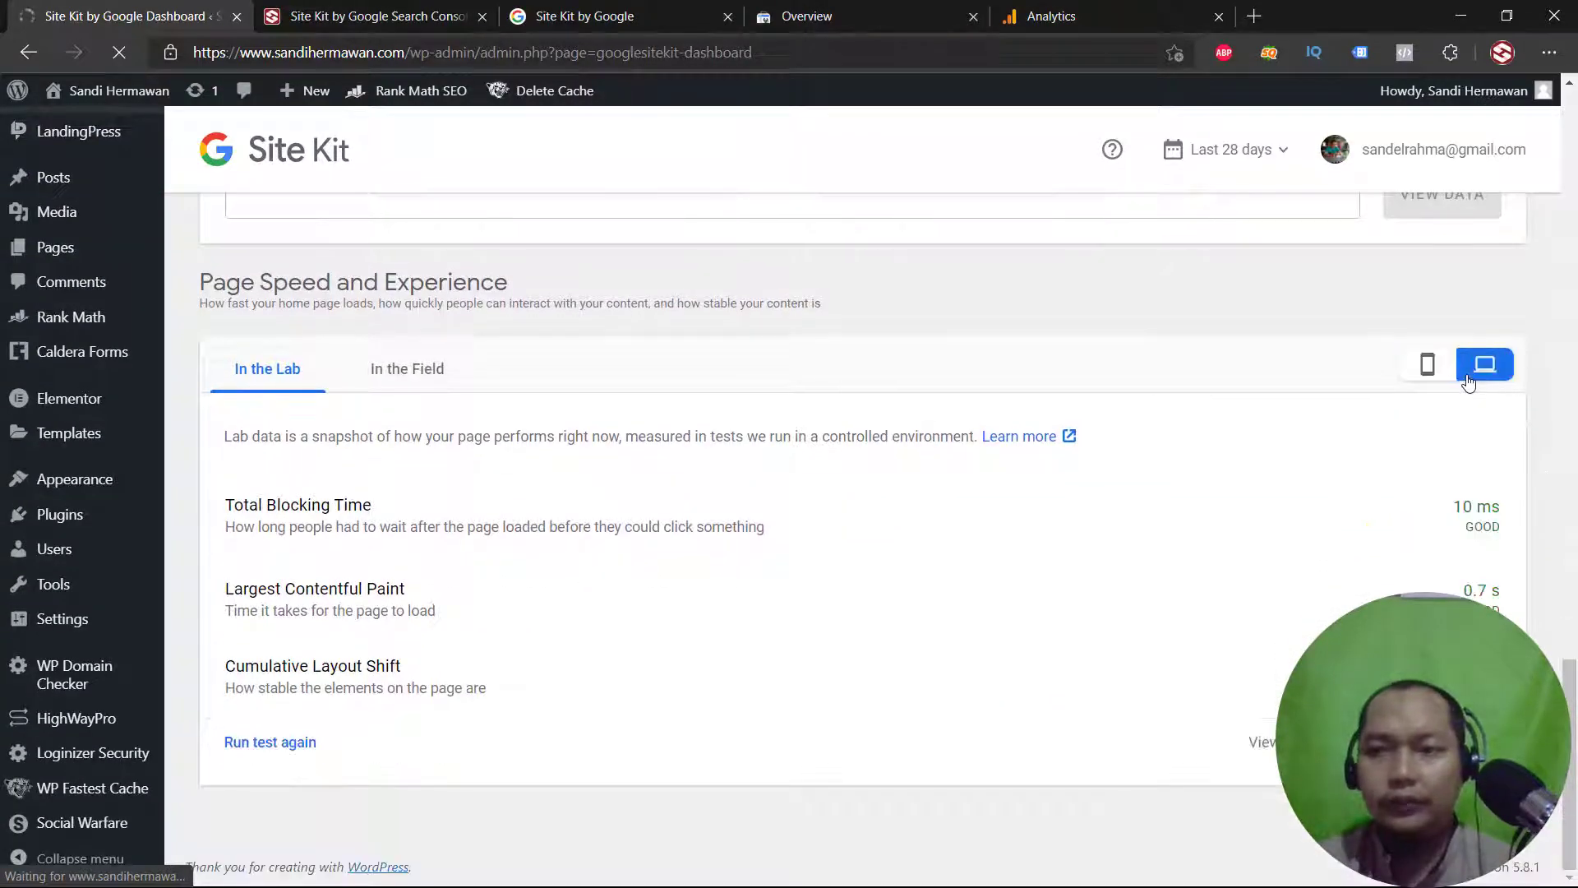
Examine the all-users chart and the visitor breakdown by channel under Your Traffic at a Glance
scroll(832, 633, "up", 20)
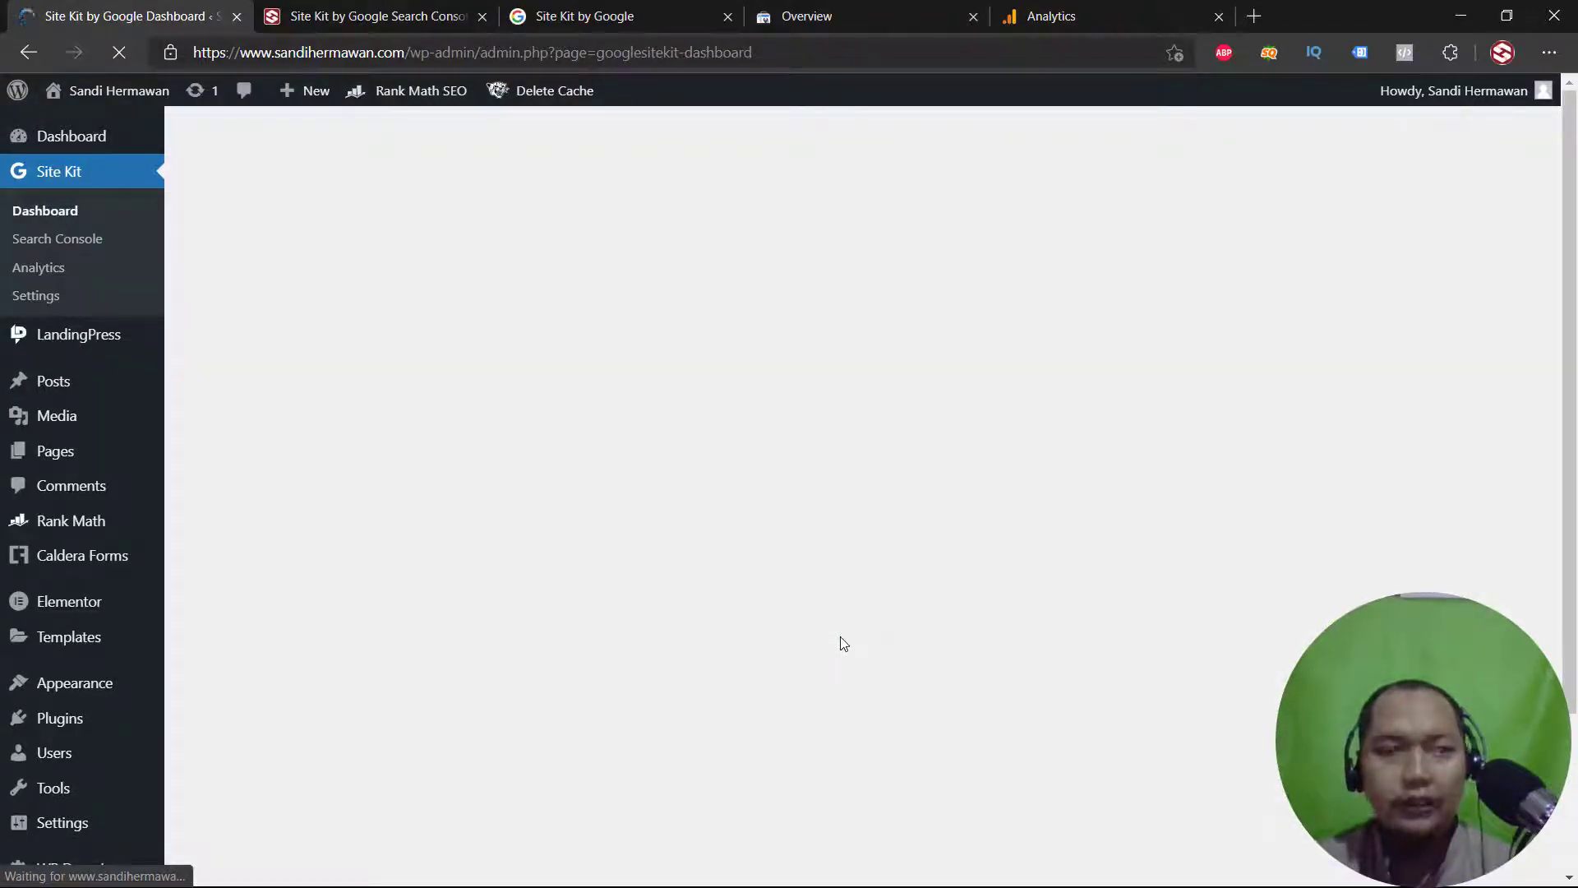
scroll(841, 642, "up", 15)
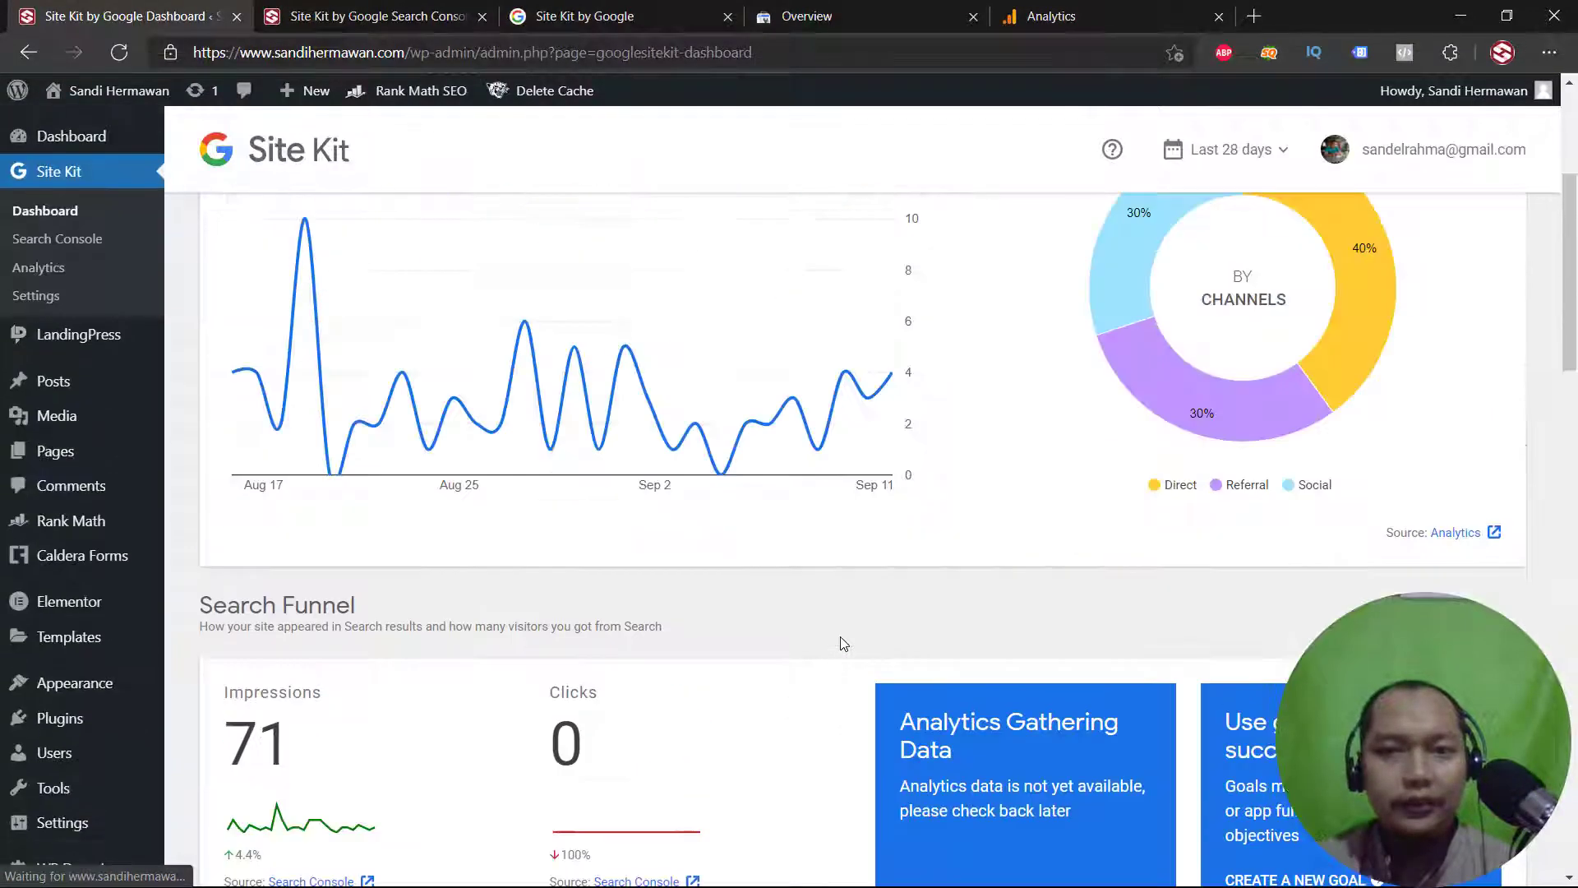
mouse_move(1245, 538)
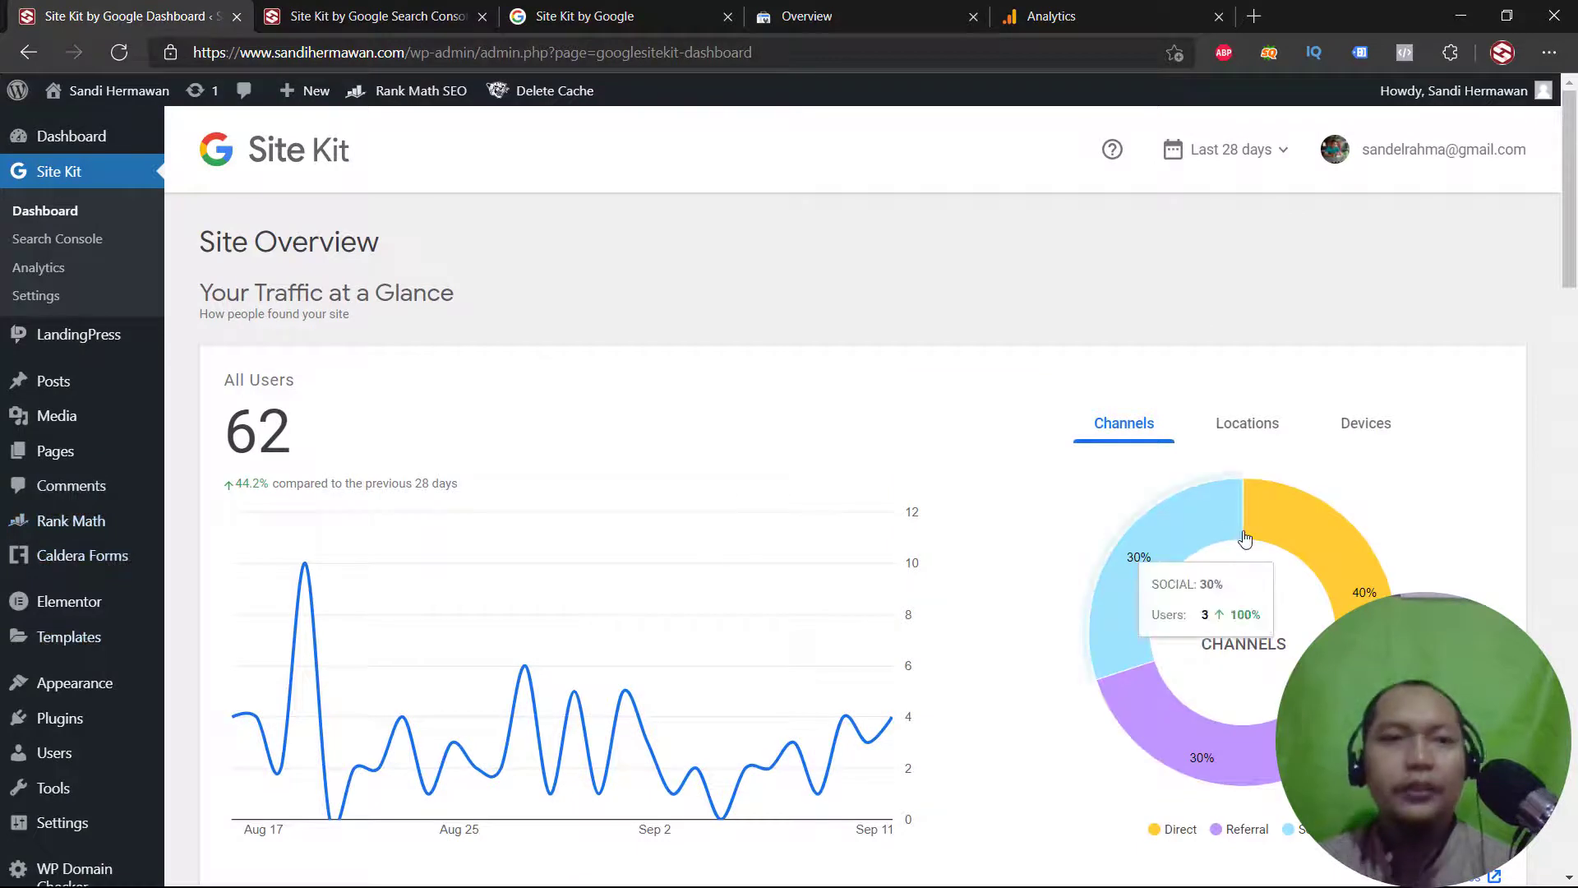